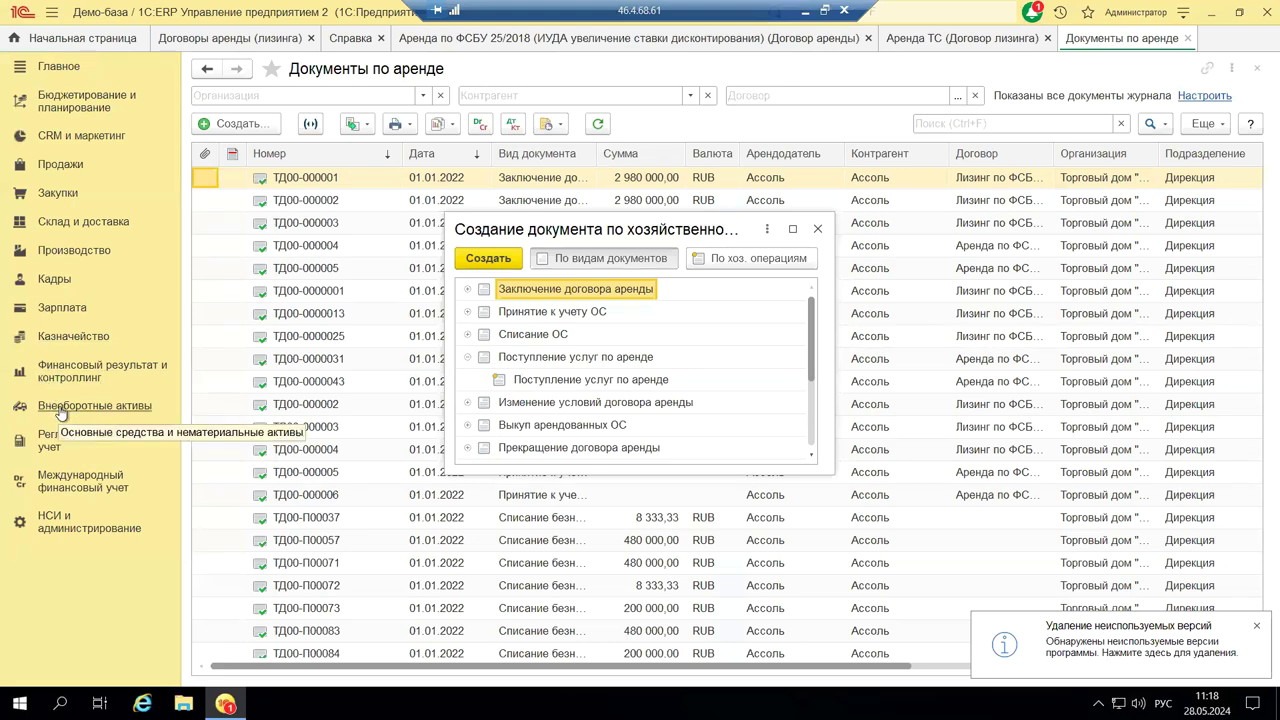
Open the list of lease contracts (Договоры аренды (лизинга)) and start a new contract.
click(61, 412)
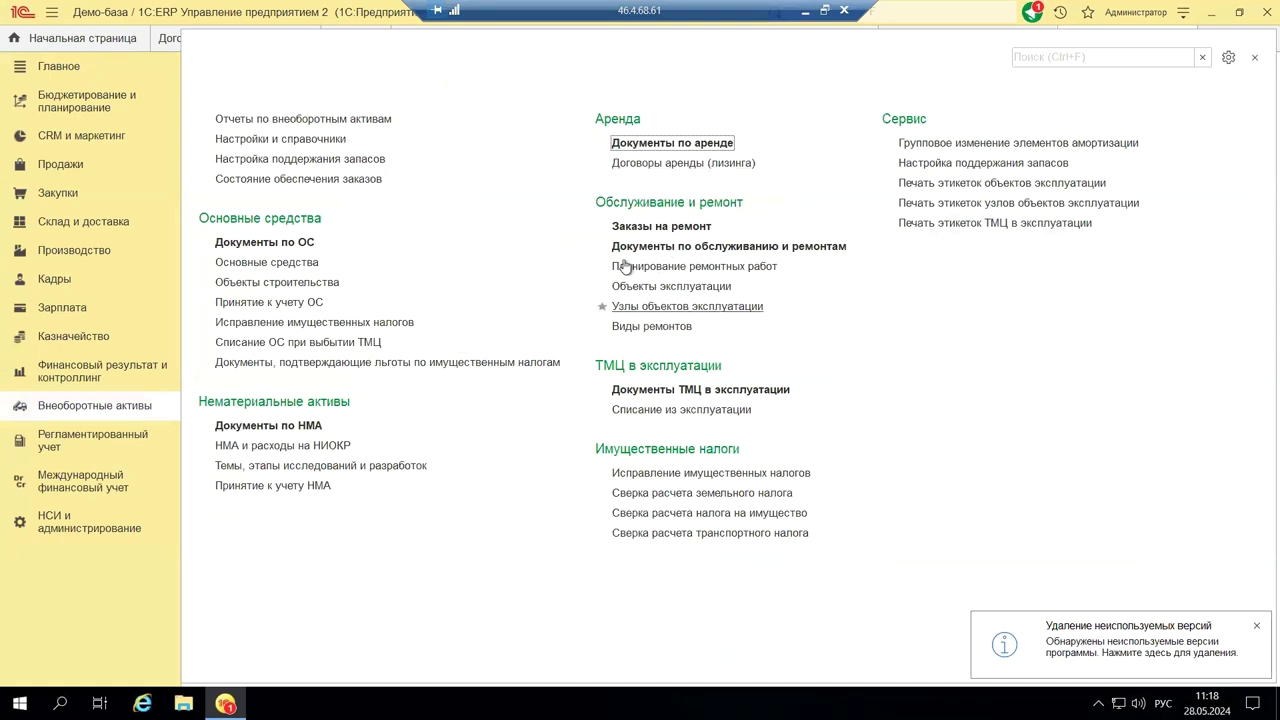
click(640, 166)
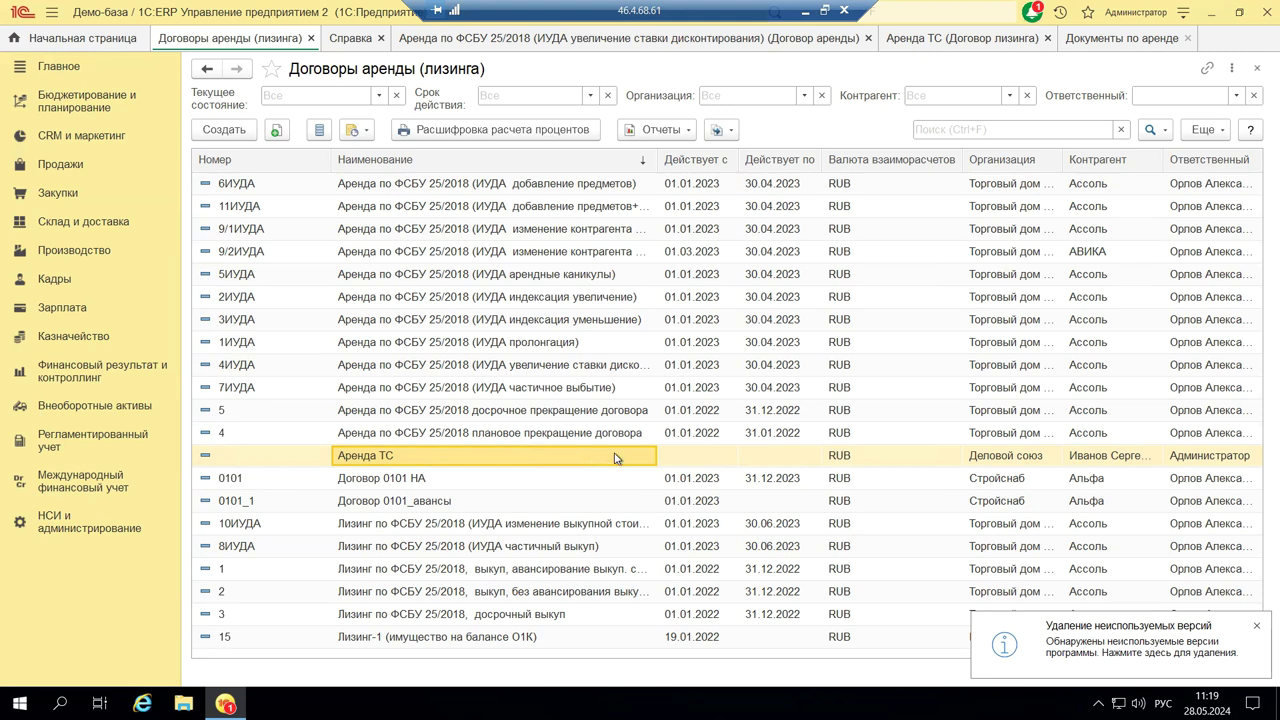
click(211, 135)
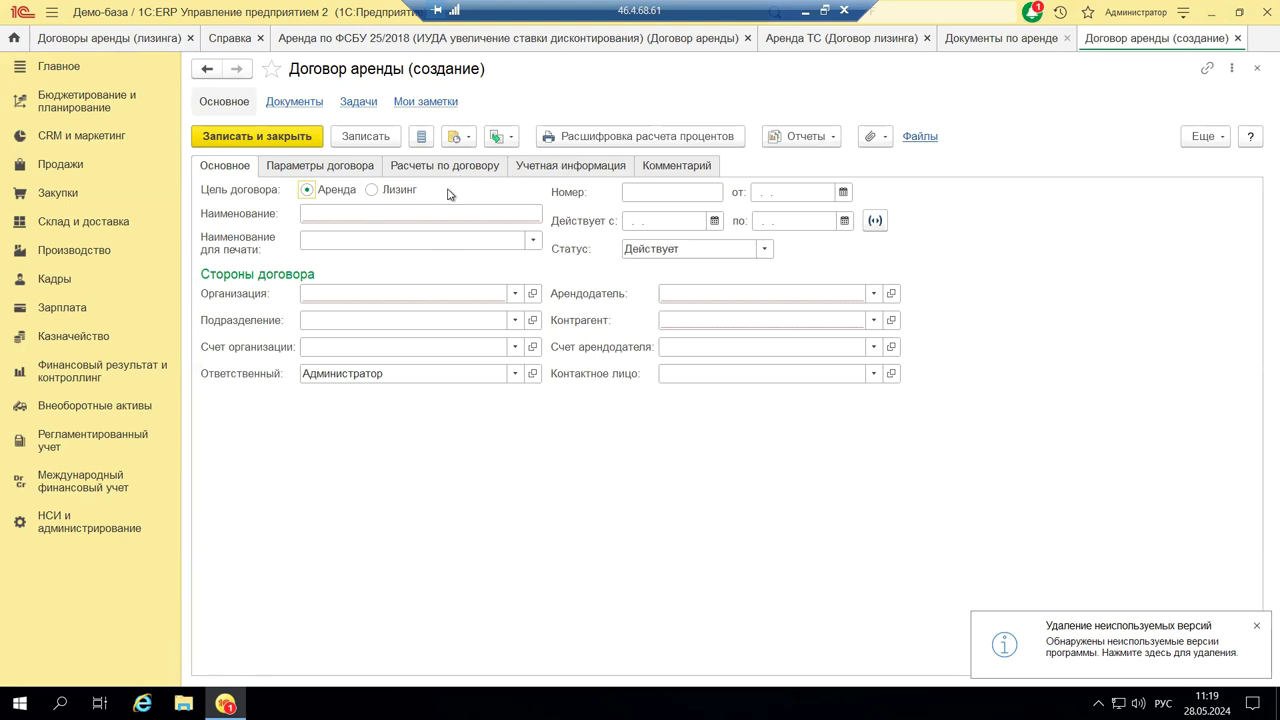
Review the available status options in the new lease contract, leaving the status as Действует.
click(337, 213)
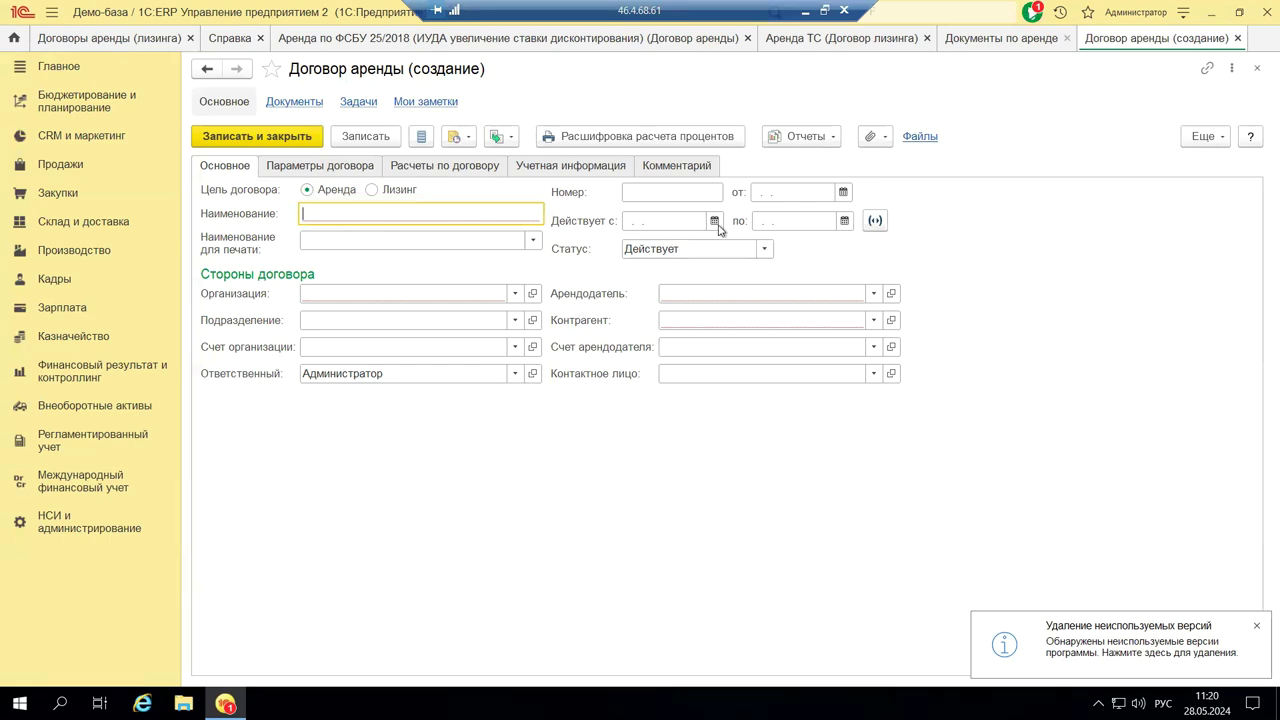
click(764, 249)
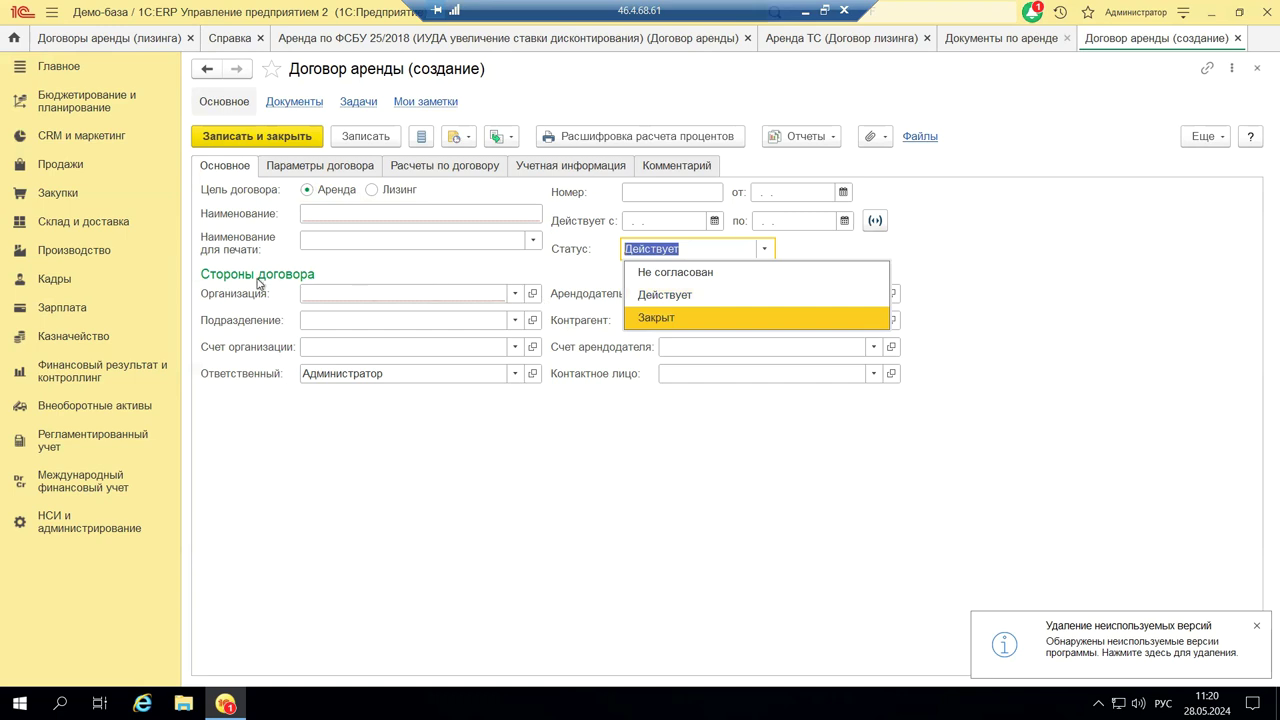
click(415, 479)
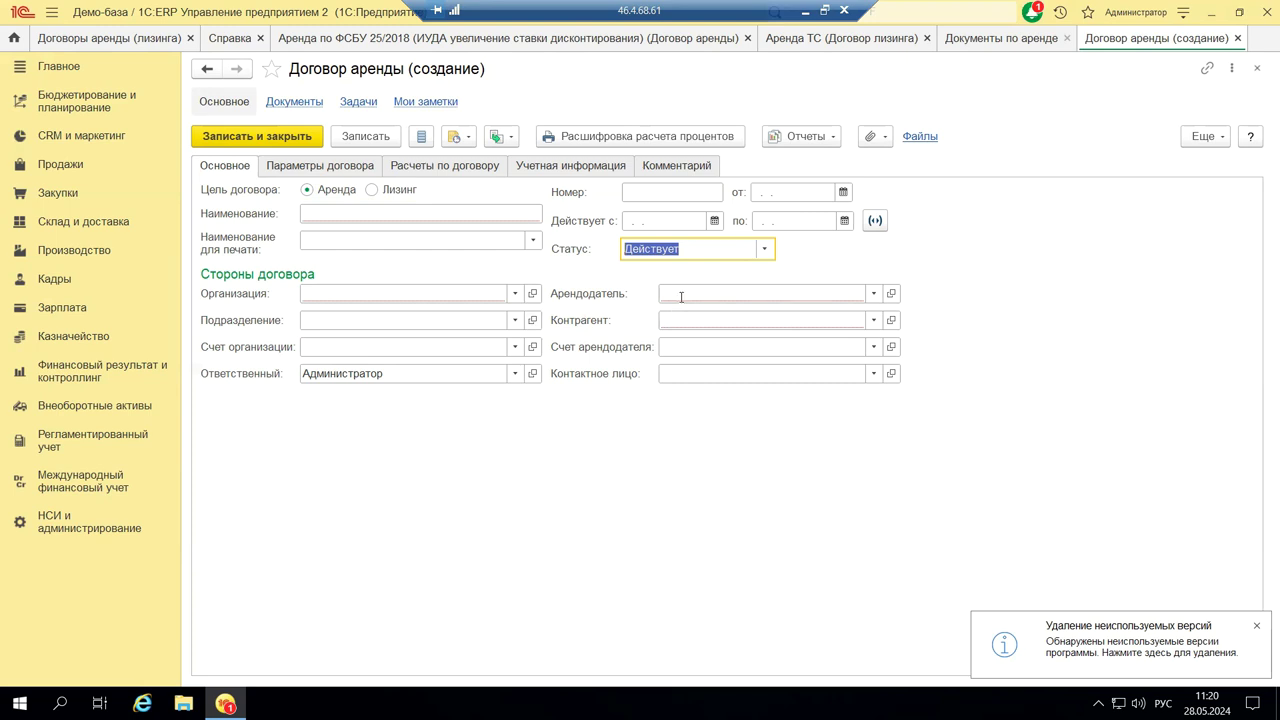
Set the contract's organization to Деловой союз and department to Административное управление, and choose the suggested individual as lessor.
click(514, 296)
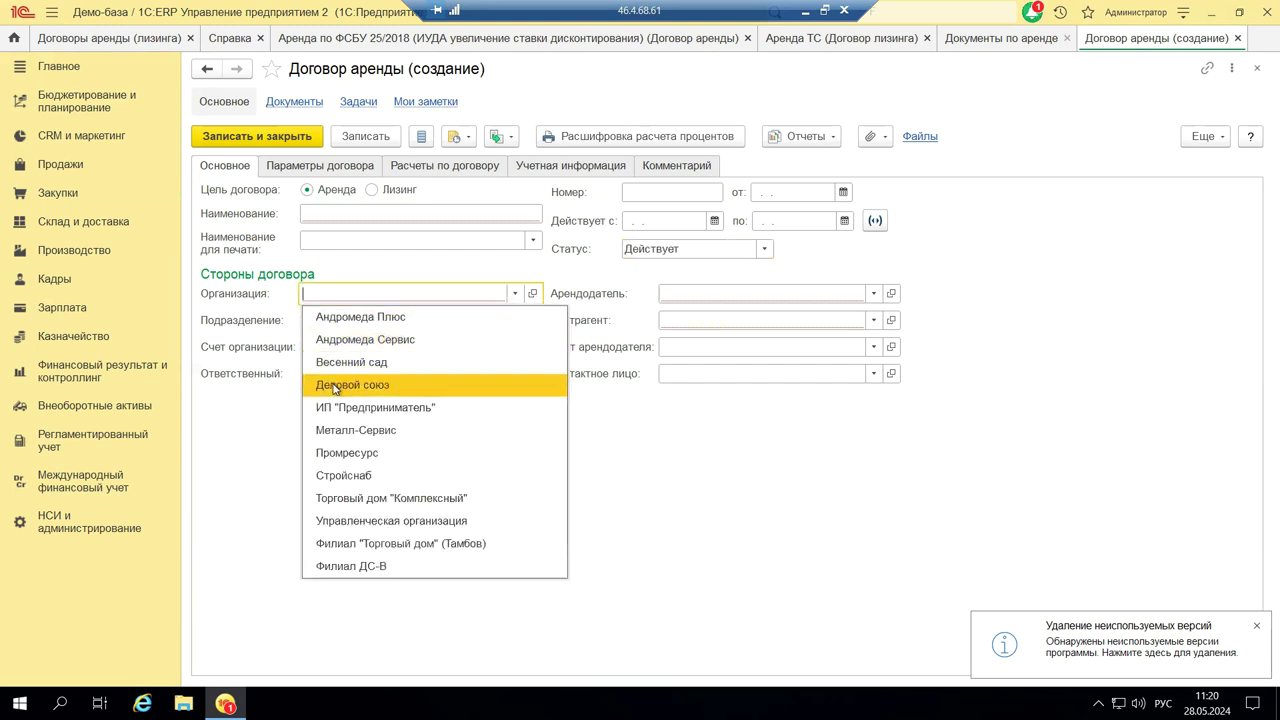
click(334, 388)
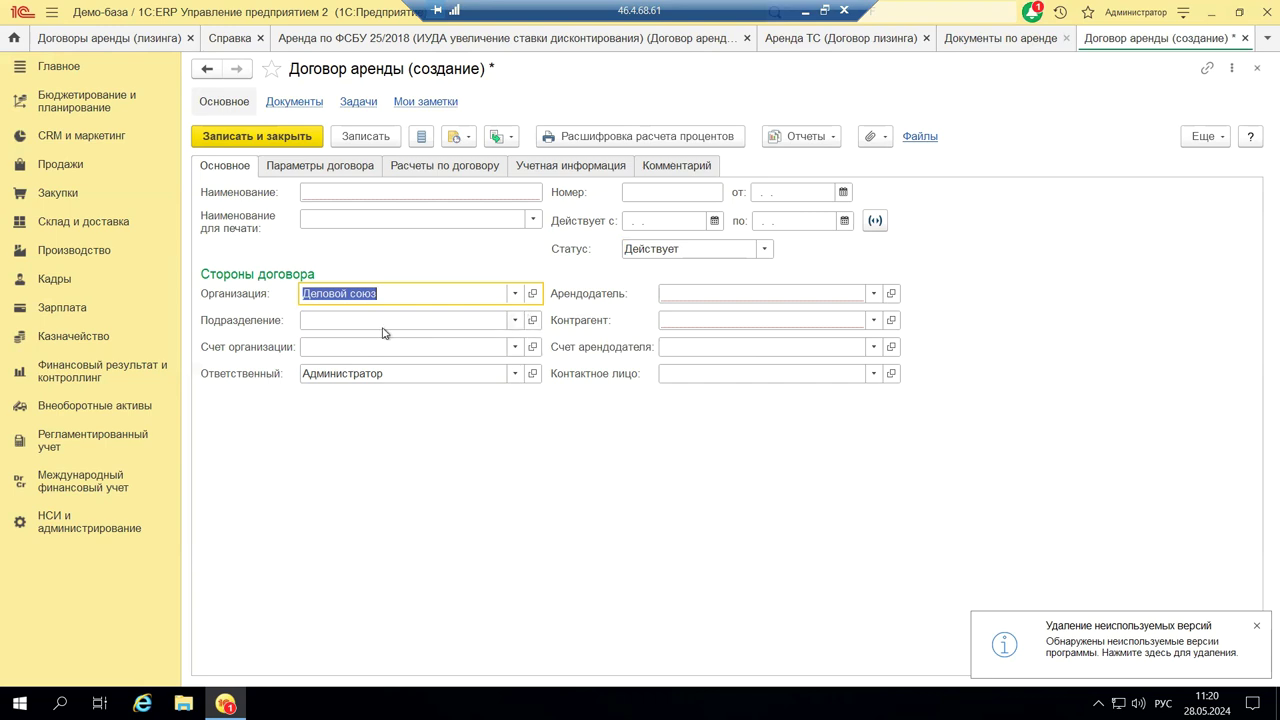
click(515, 322)
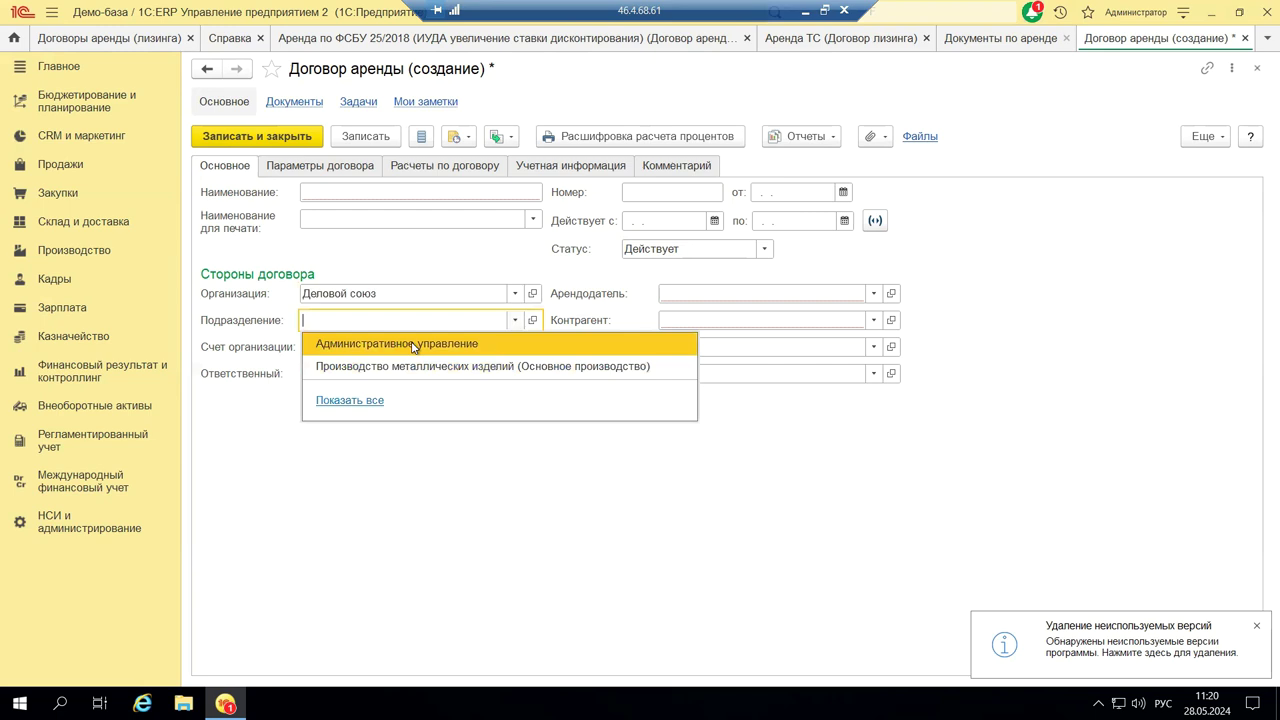
click(412, 344)
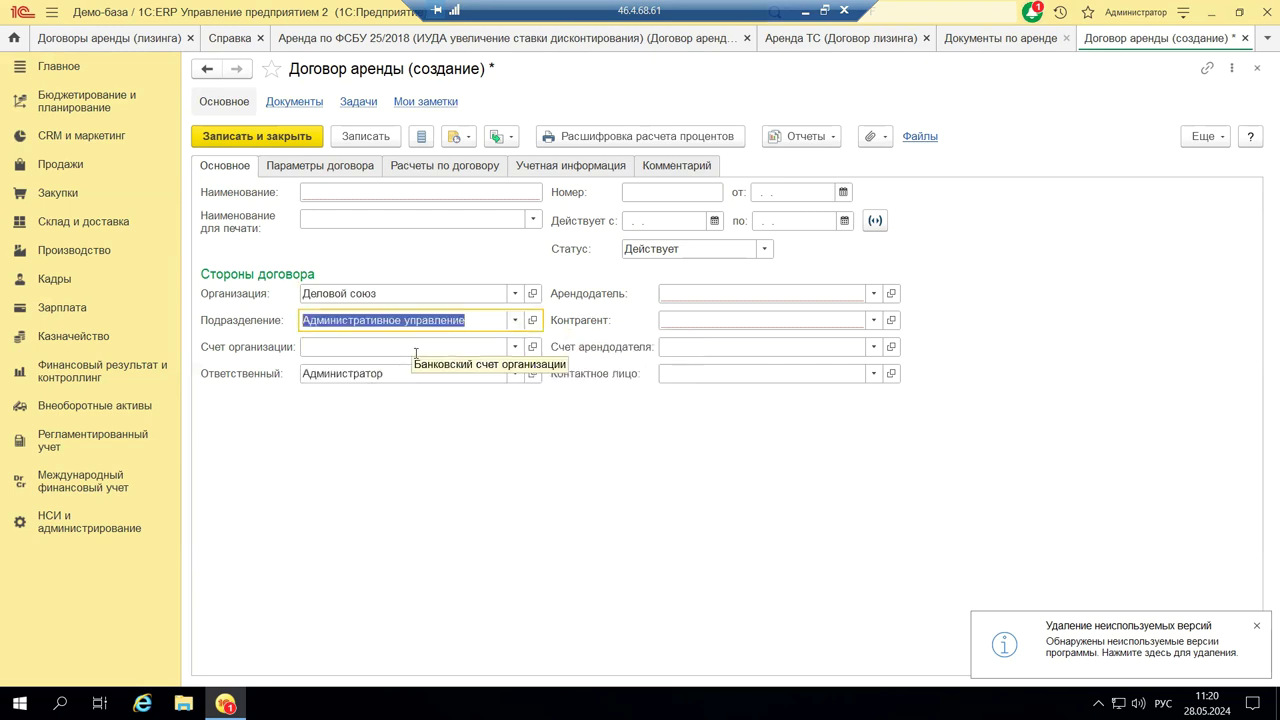
click(875, 294)
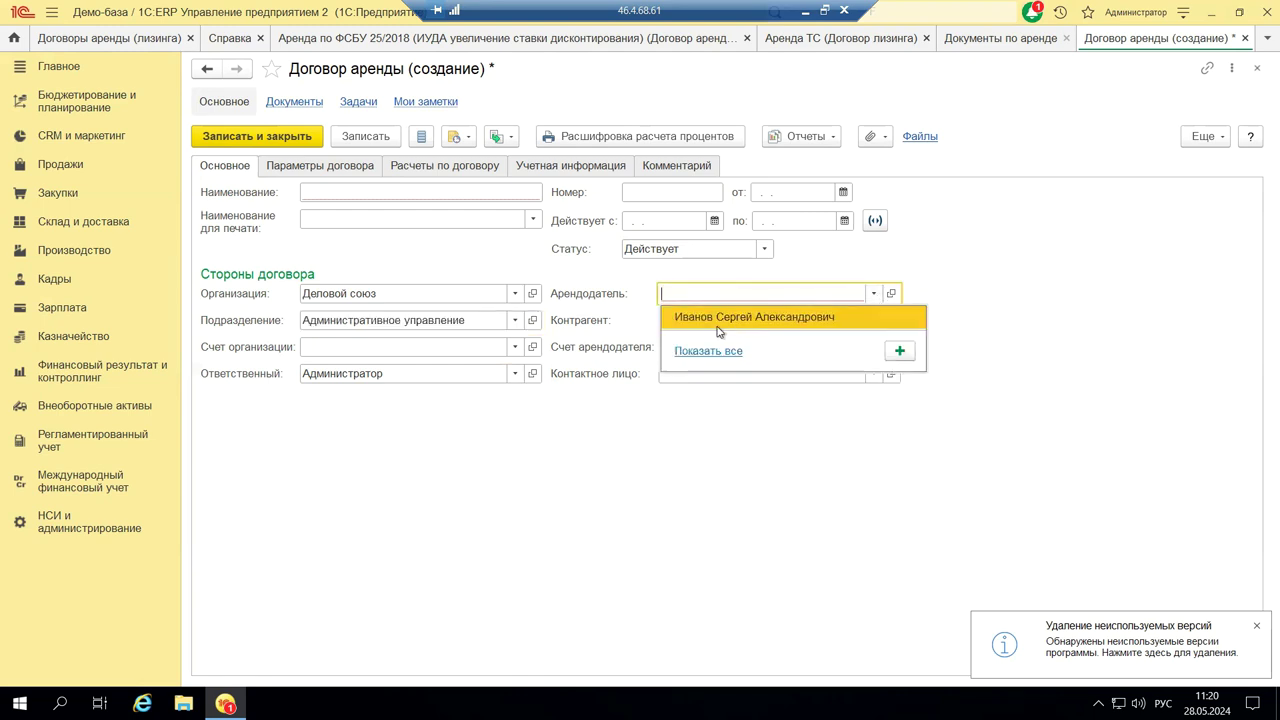
click(717, 330)
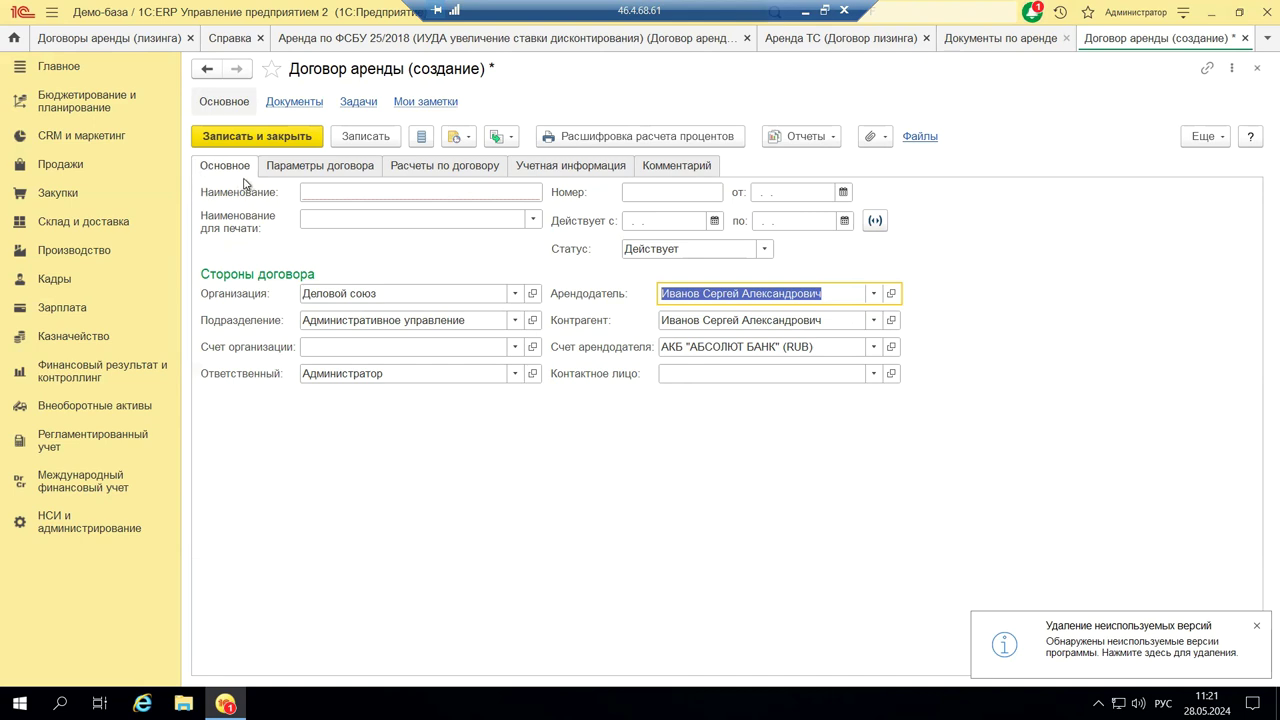
Name the contract АРЕНДА тс and check the suggested name for printing.
click(322, 189)
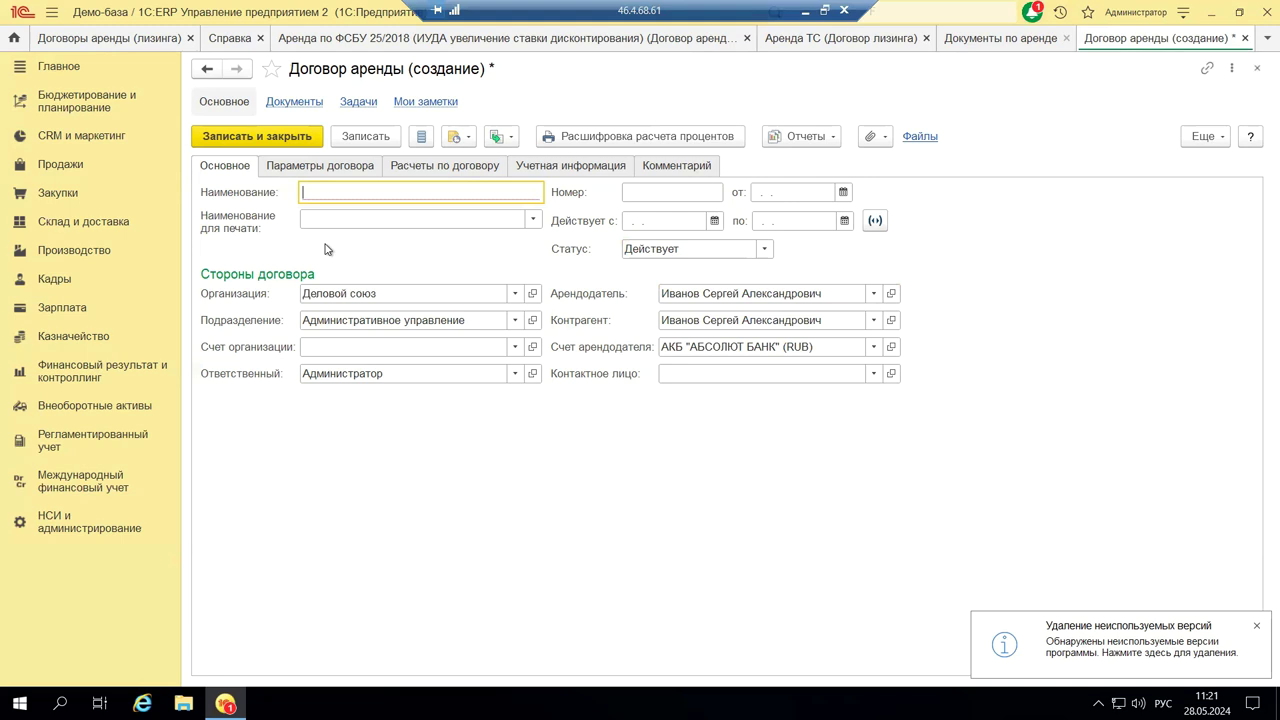
text(АРЕНДА тс)
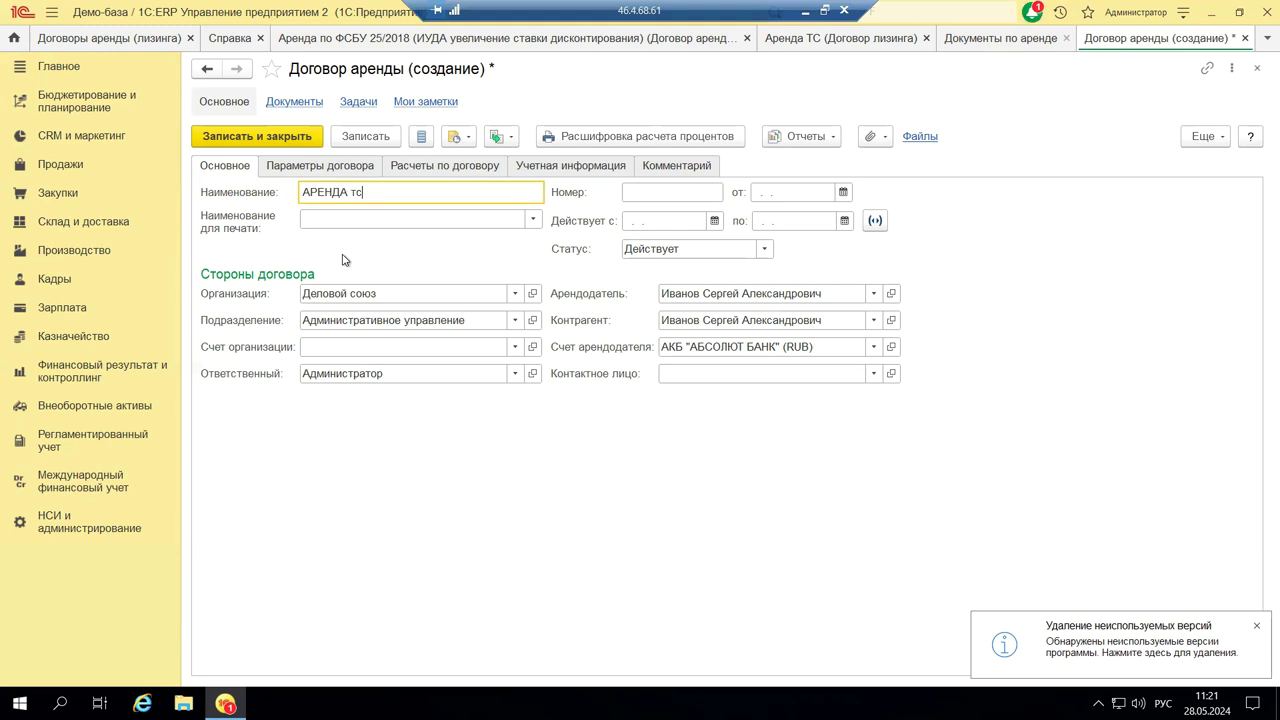
key(Tab)
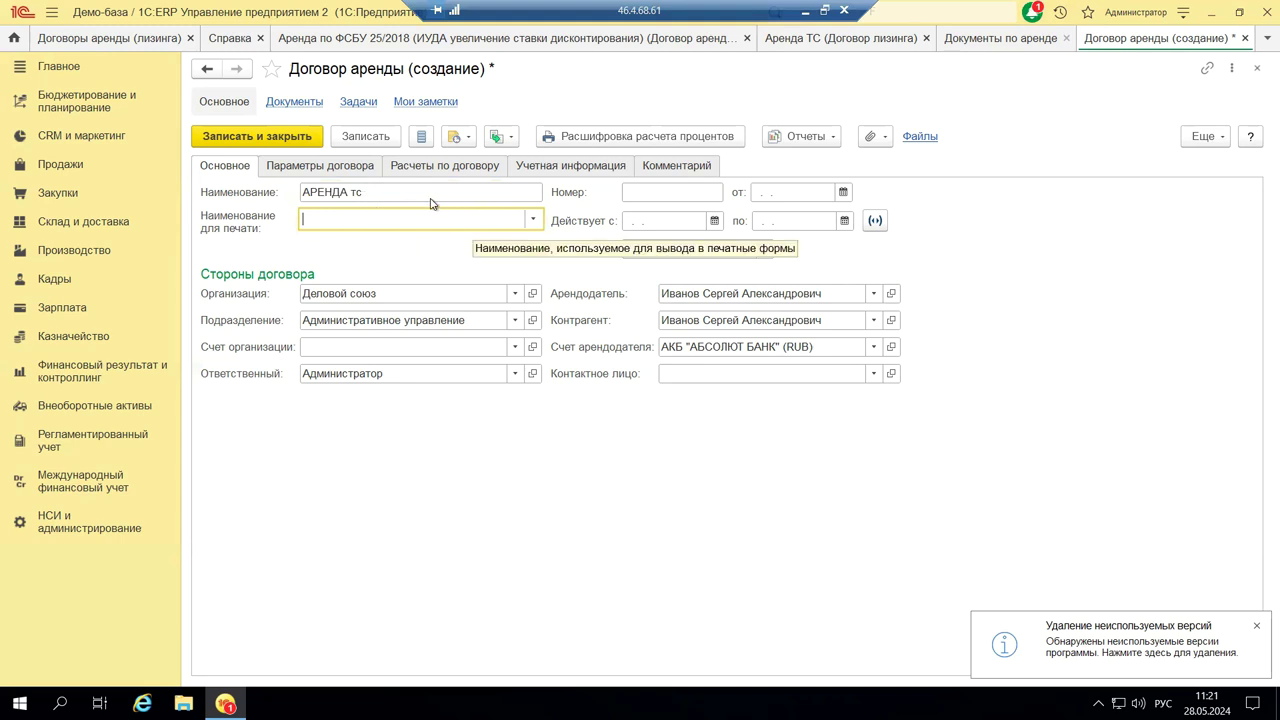
click(385, 185)
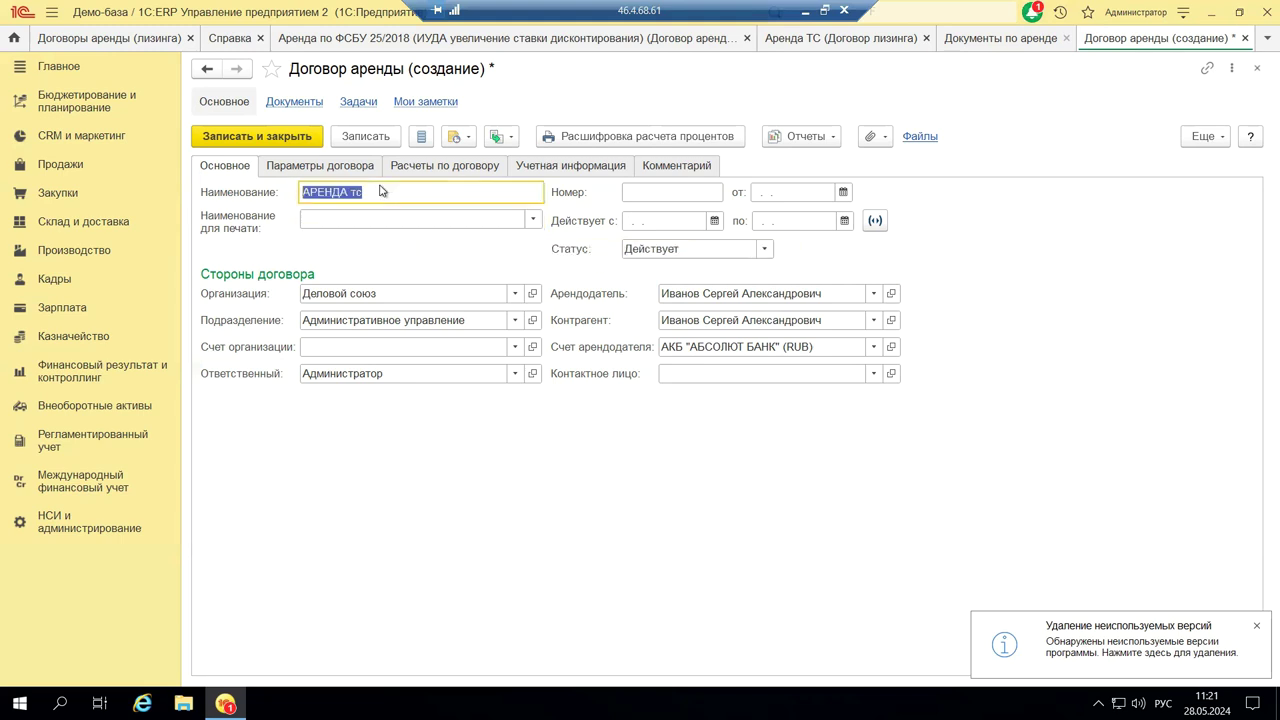
click(533, 219)
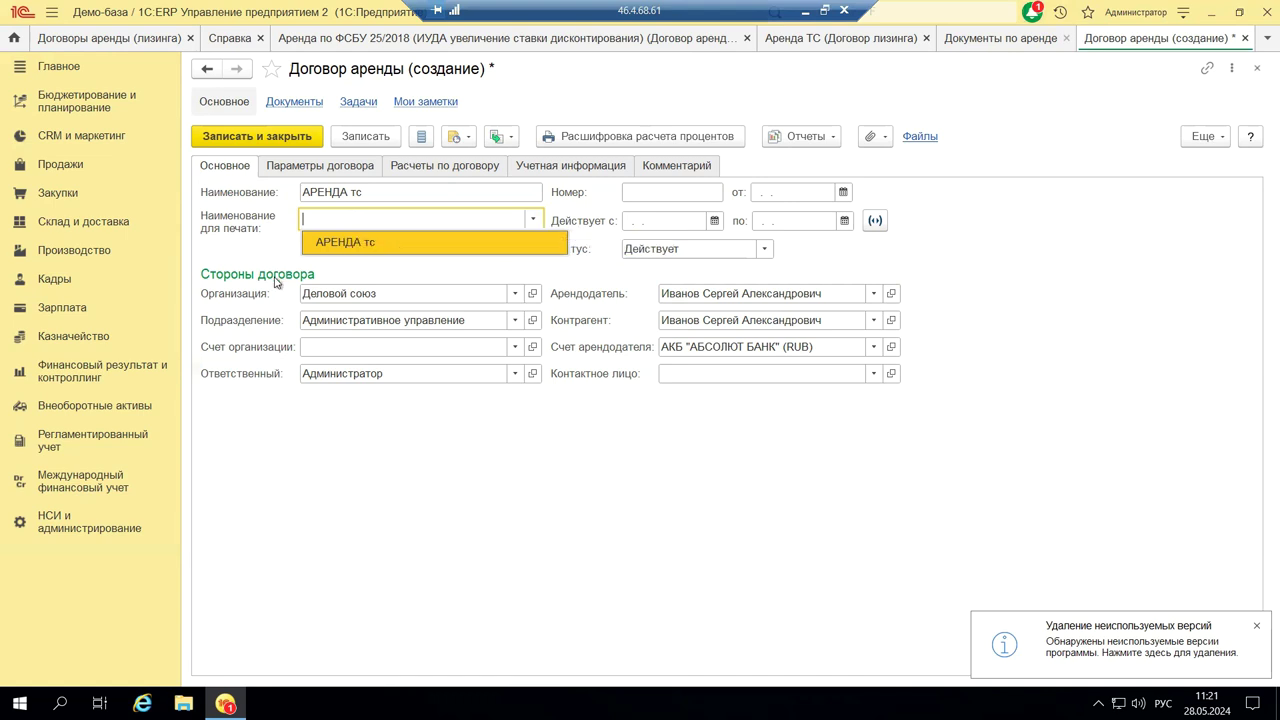
click(340, 167)
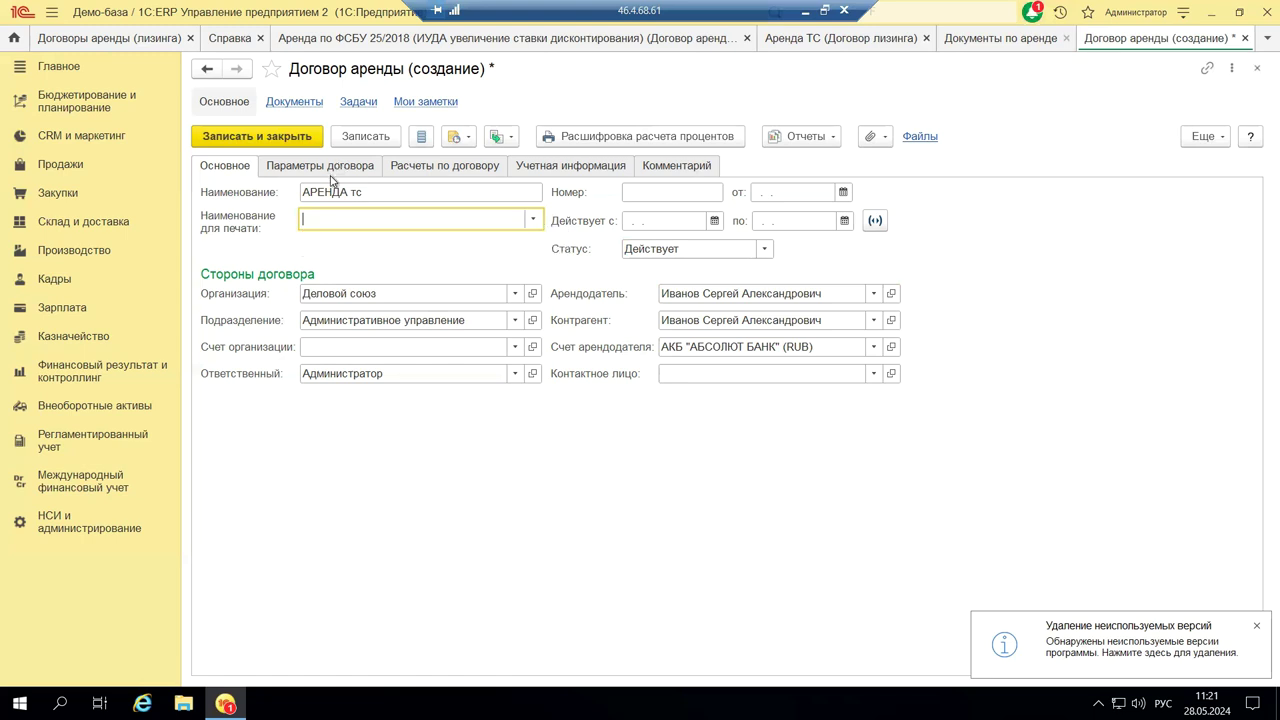
In the contract parameters, try Арендатор as the balance holder and switch back to Арендодатель.
click(328, 169)
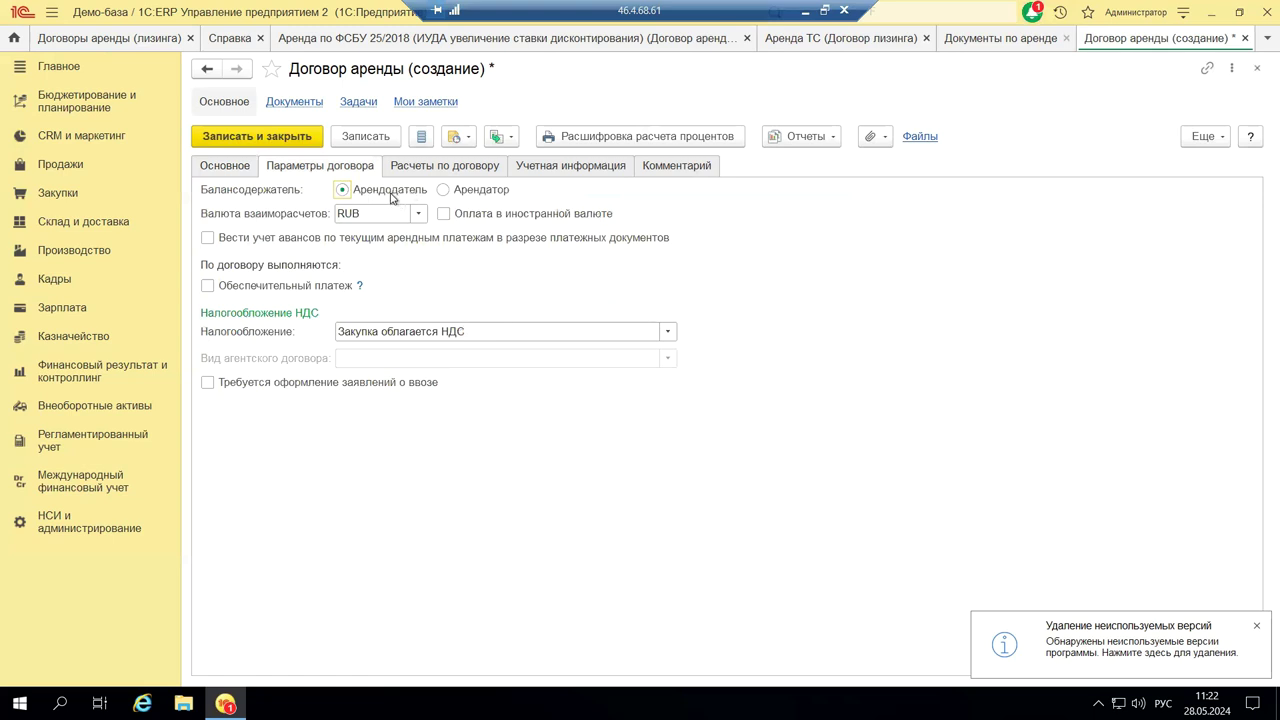
click(444, 190)
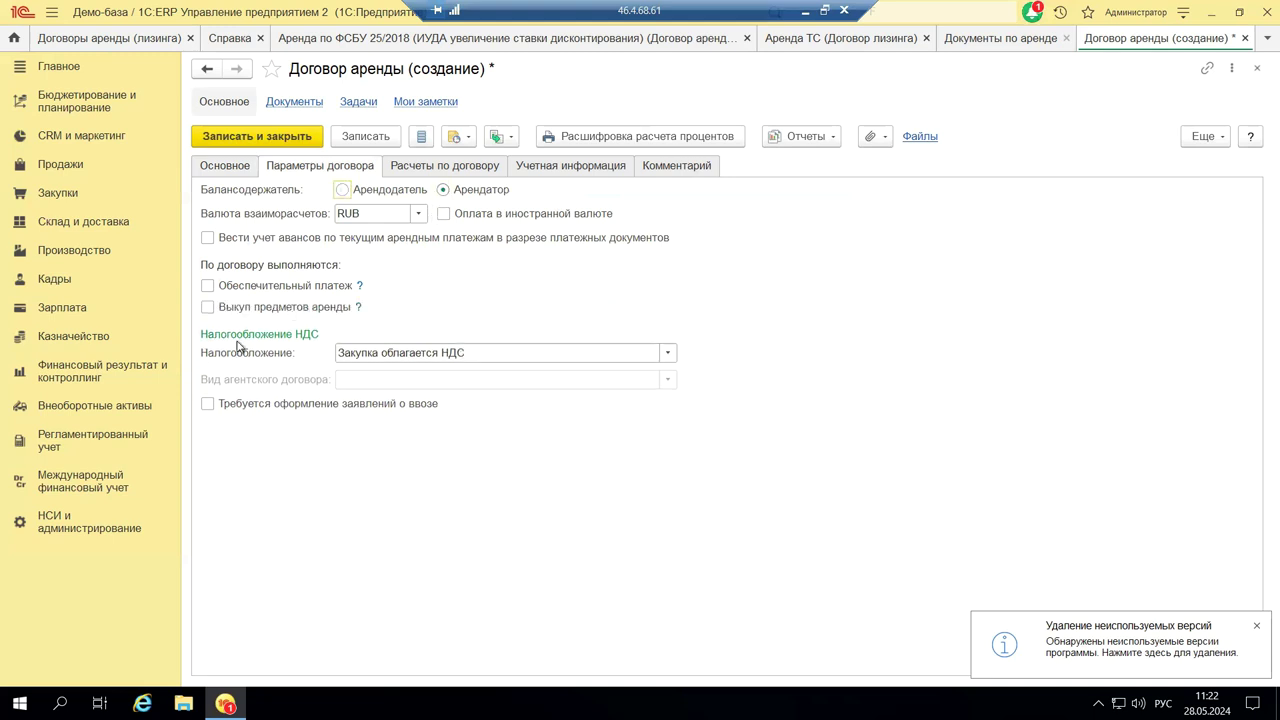
click(343, 190)
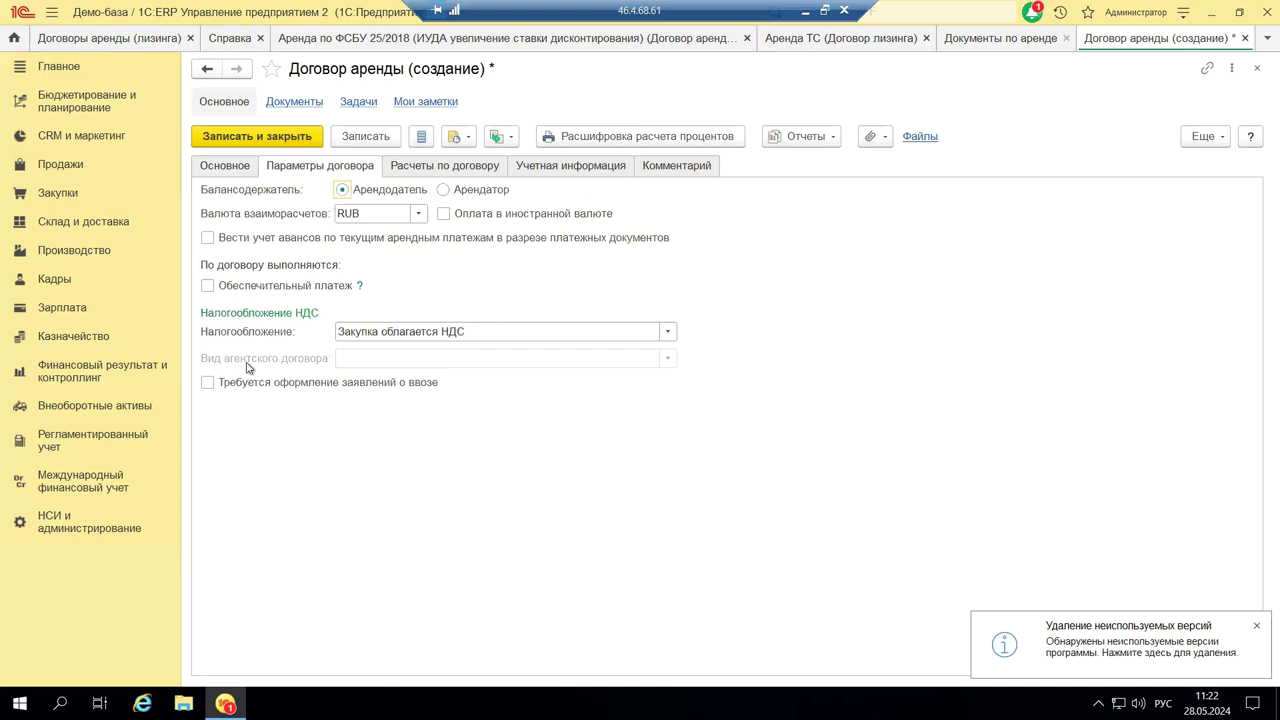
View the new contract's settlement section and close the contract without saving it.
click(469, 171)
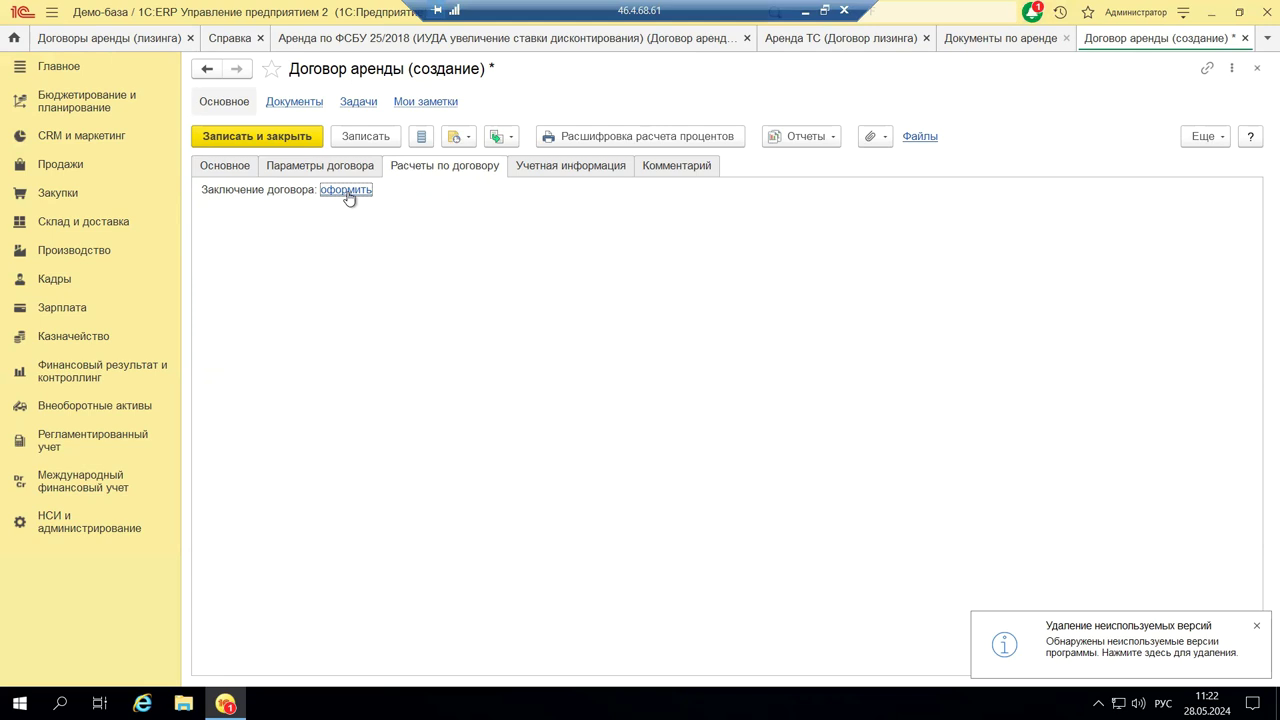
click(1256, 71)
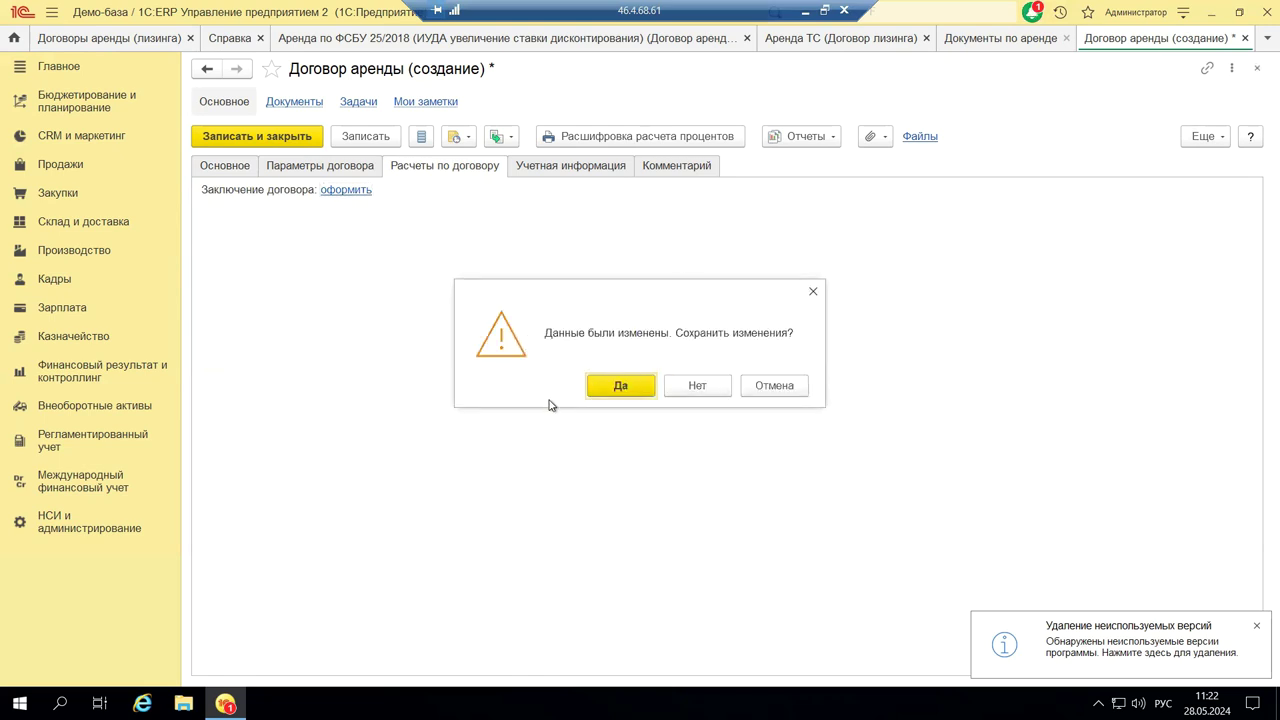
click(716, 392)
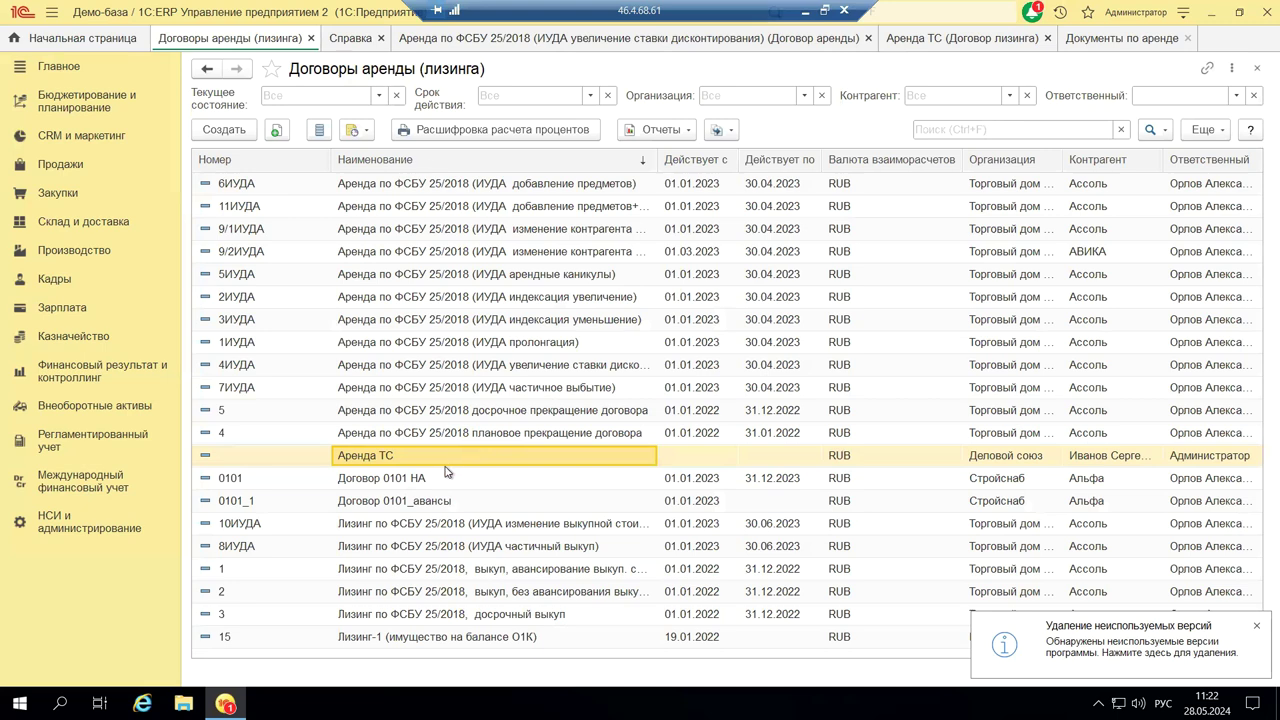
Start a lease conclusion document from the existing Аренда ТС contract and view the full list of financial accounting groups.
double_click(443, 458)
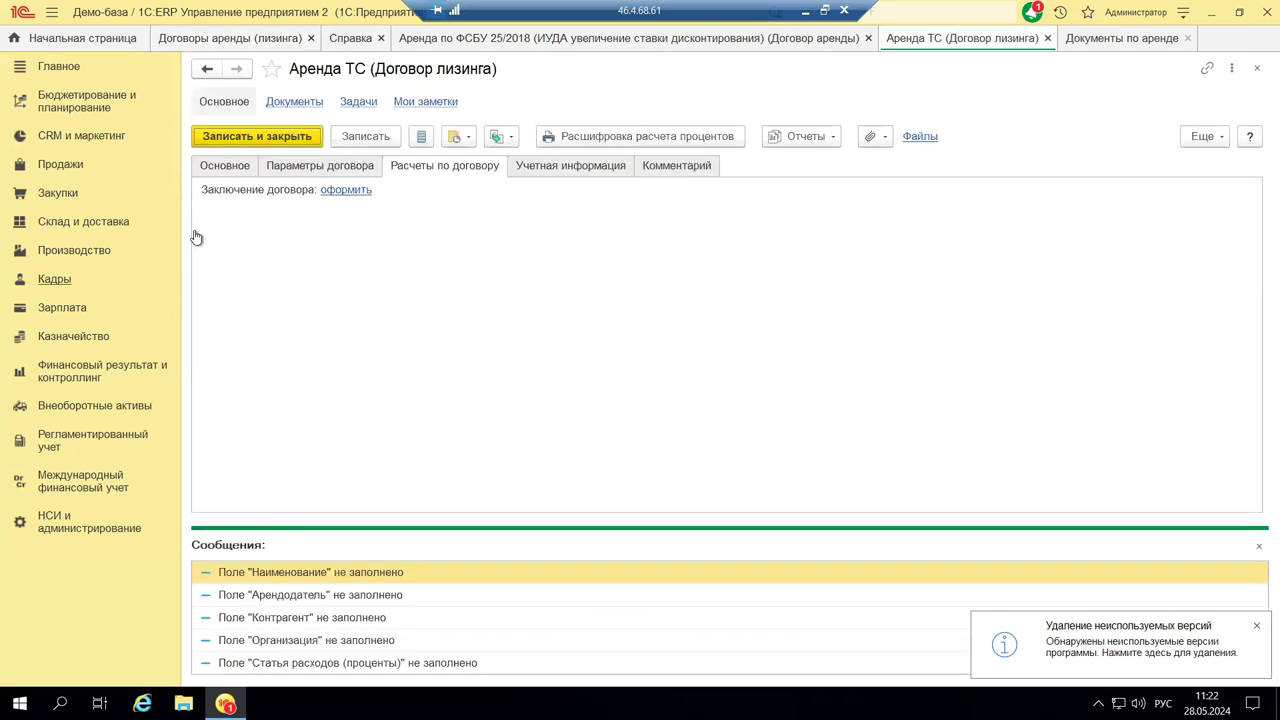
click(334, 196)
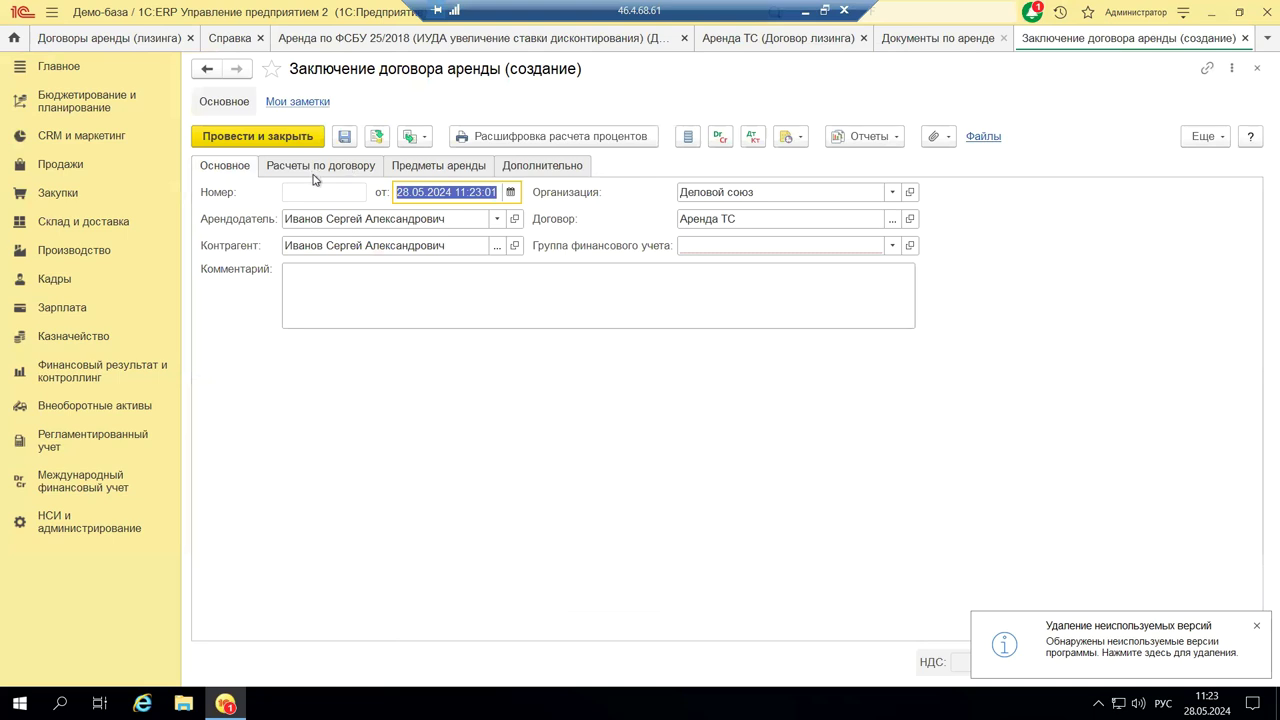
click(890, 247)
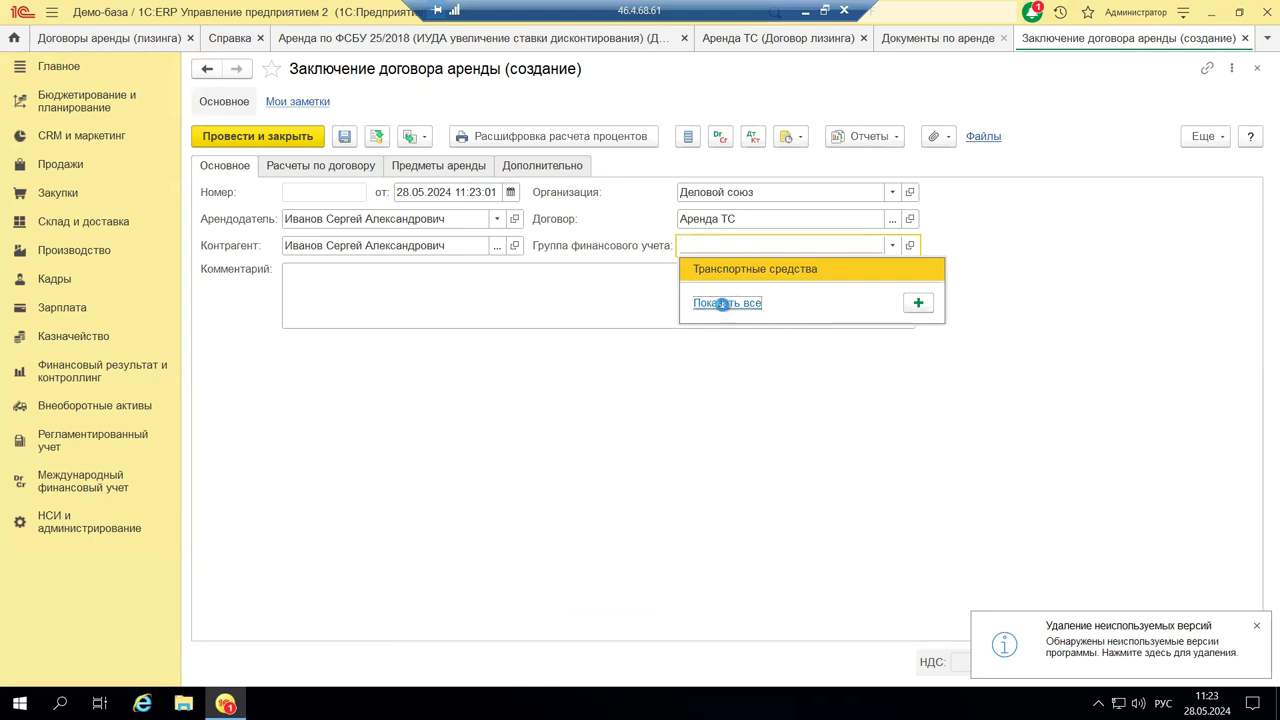
click(725, 304)
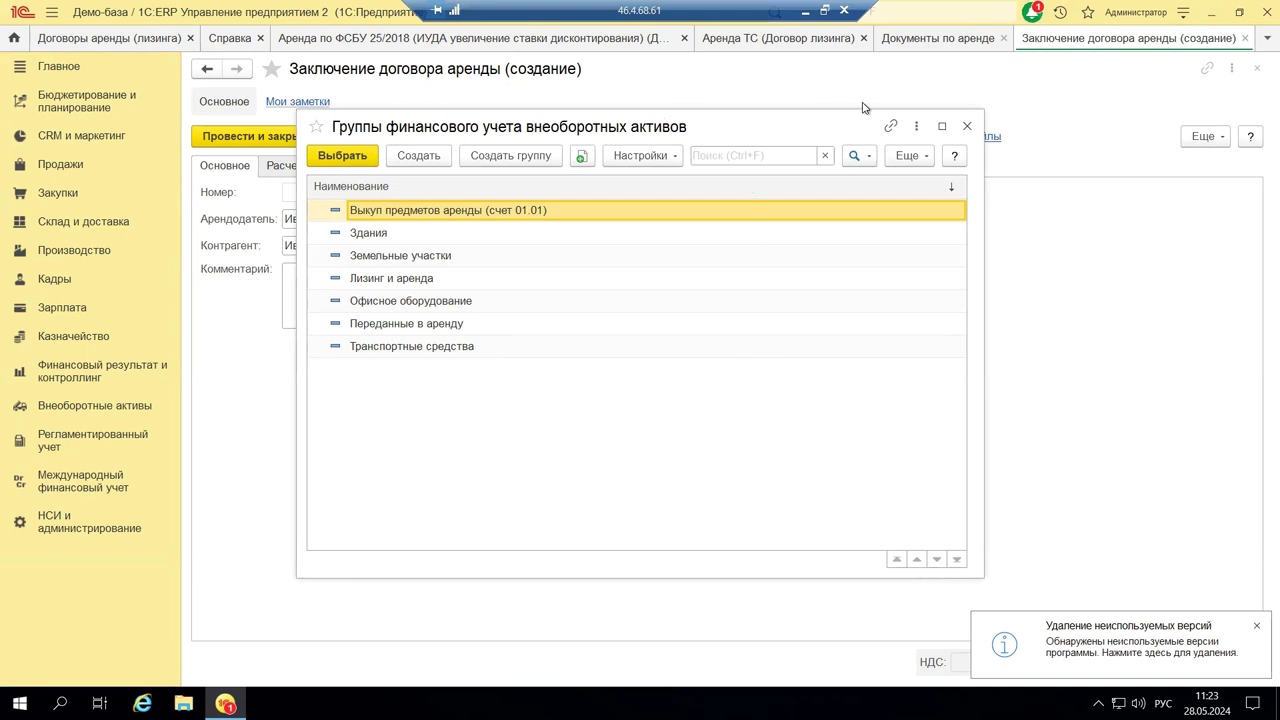
click(967, 127)
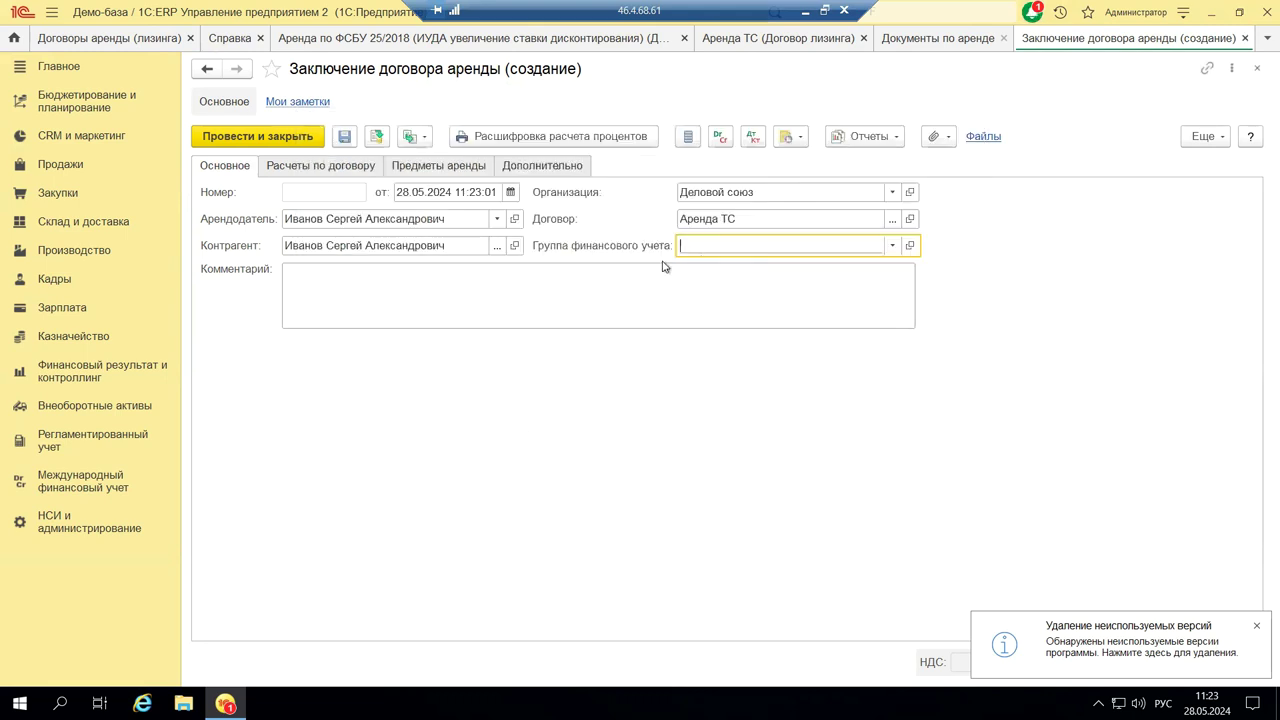
View the payment and accrual schedule section, and add an empty row to the document's lease items.
click(295, 168)
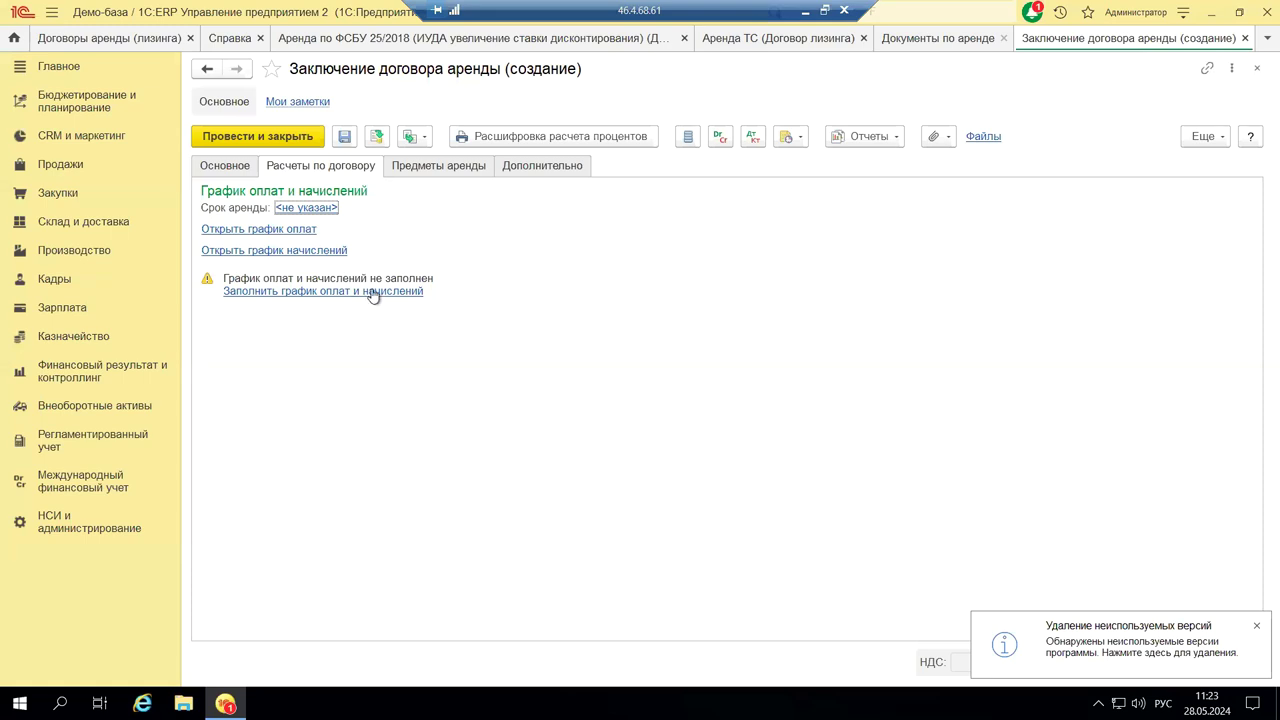
click(391, 168)
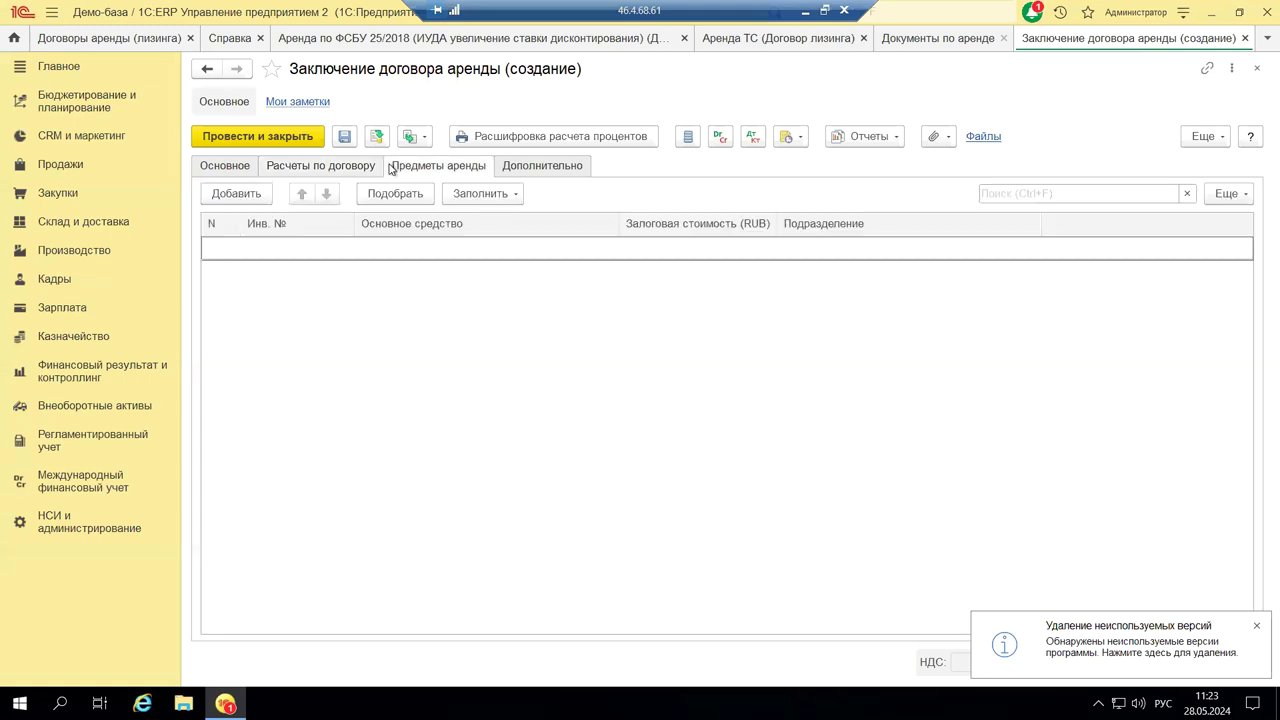
click(233, 198)
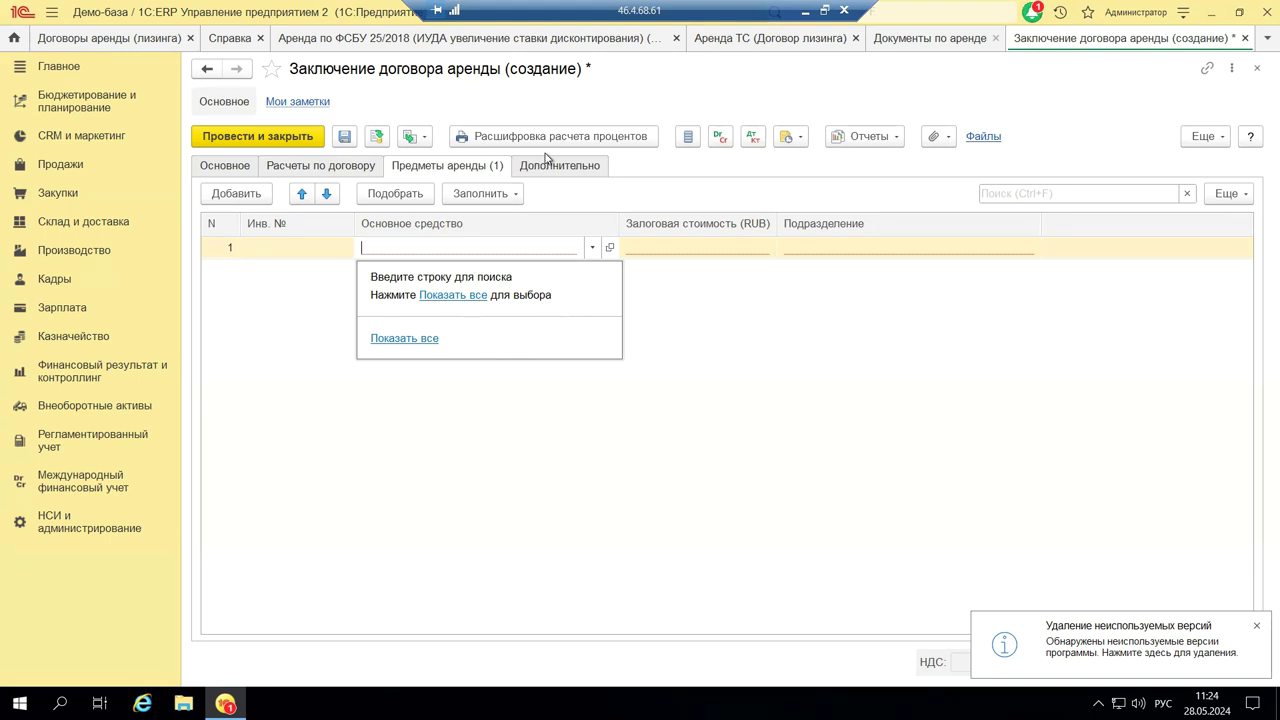
key(Escape)
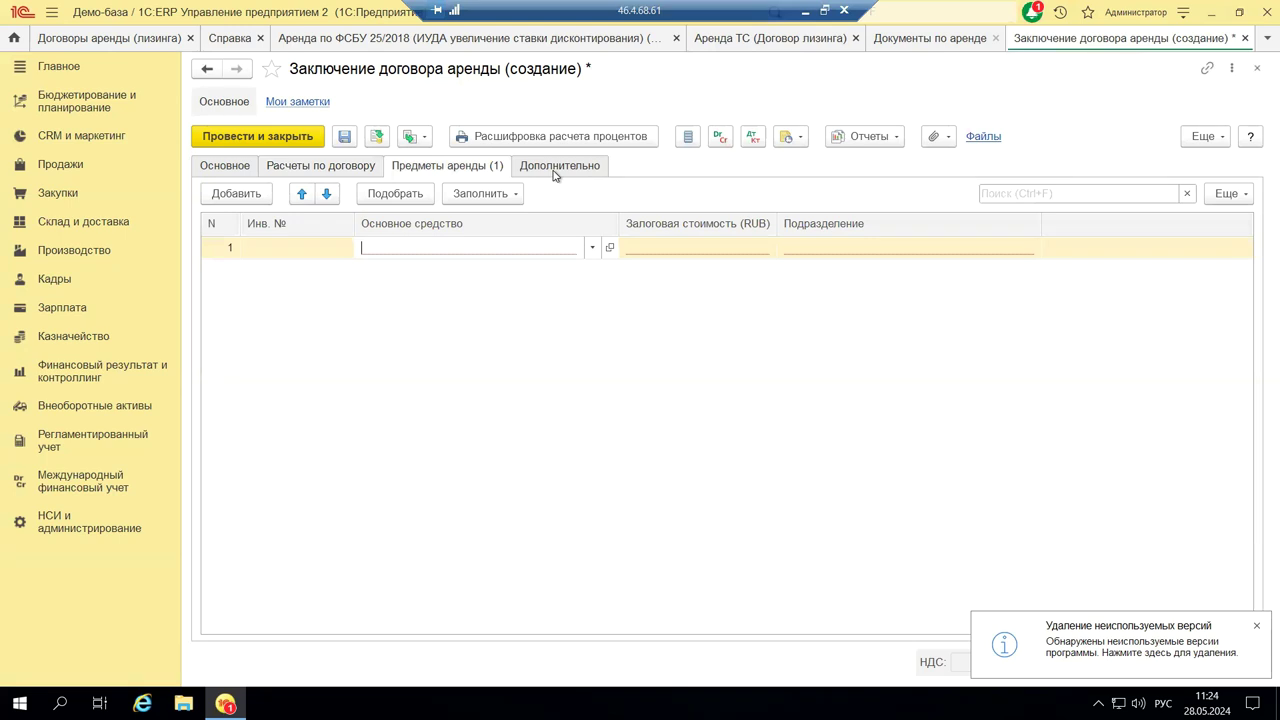
Examine the document's additional details and the options offered for the incoming document name.
click(555, 166)
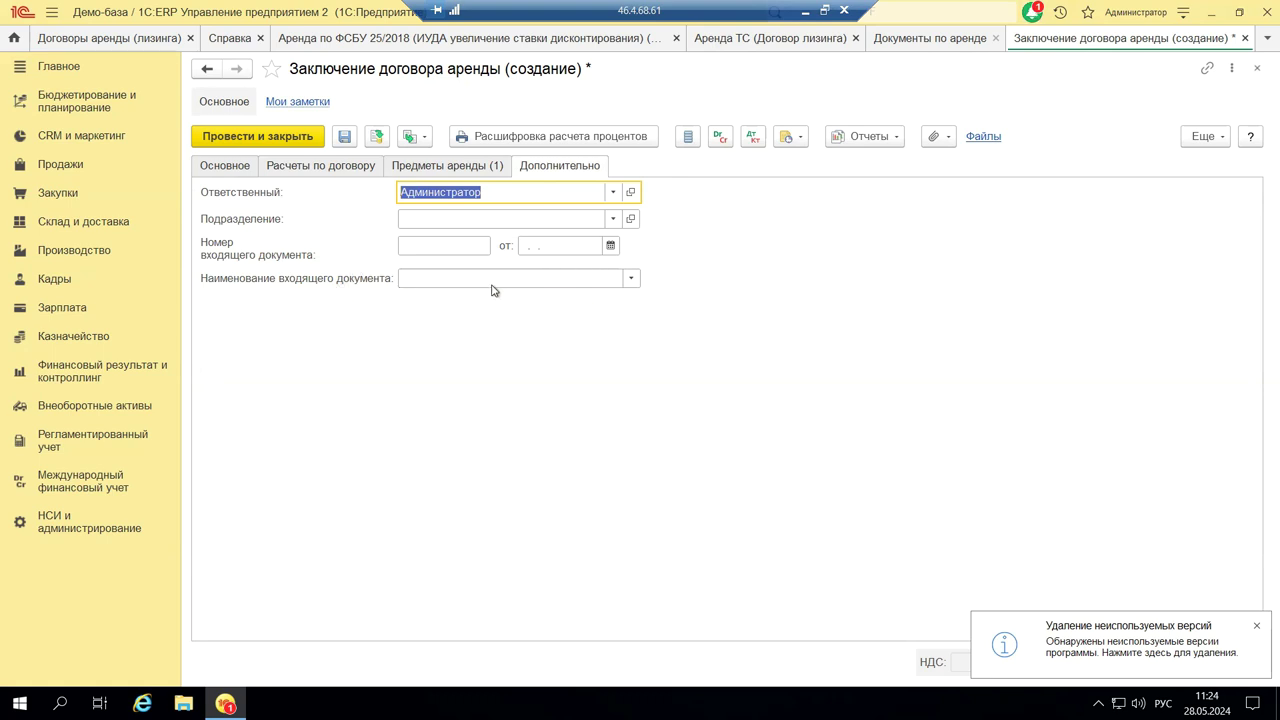
click(622, 279)
click(629, 279)
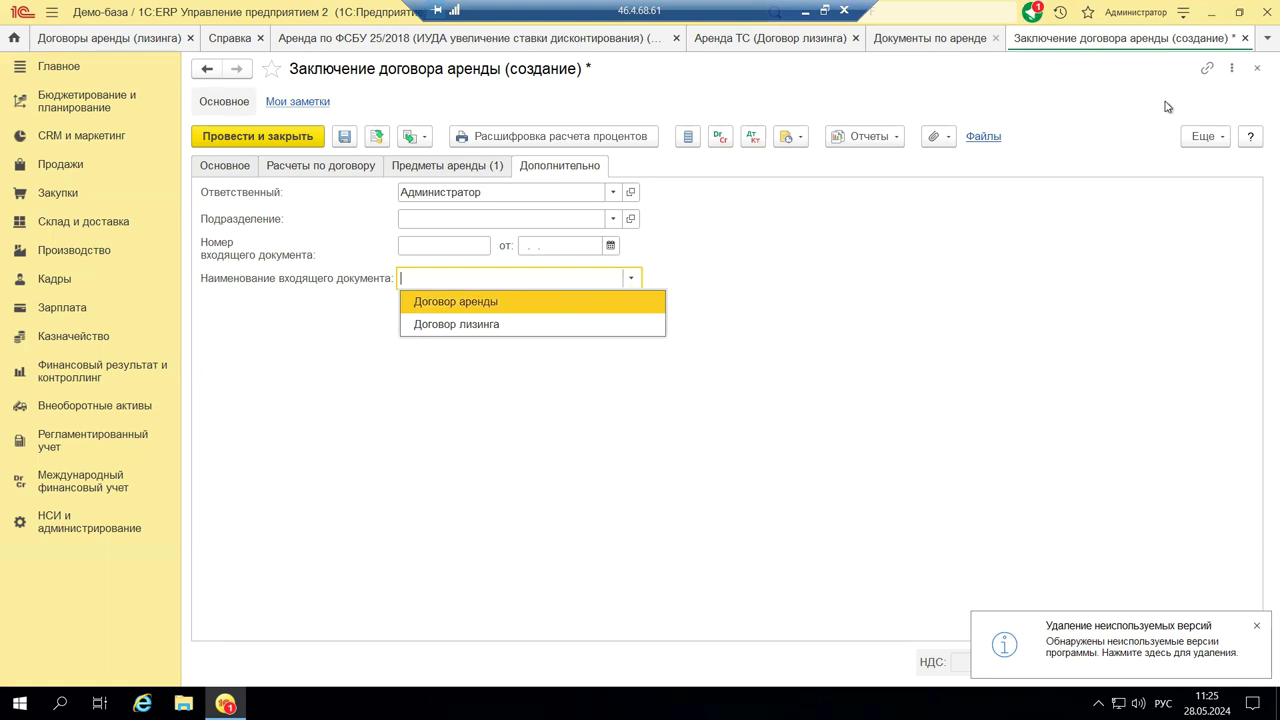
Close the new lease conclusion document without saving it and switch to the PowerPoint presentation.
key(Escape)
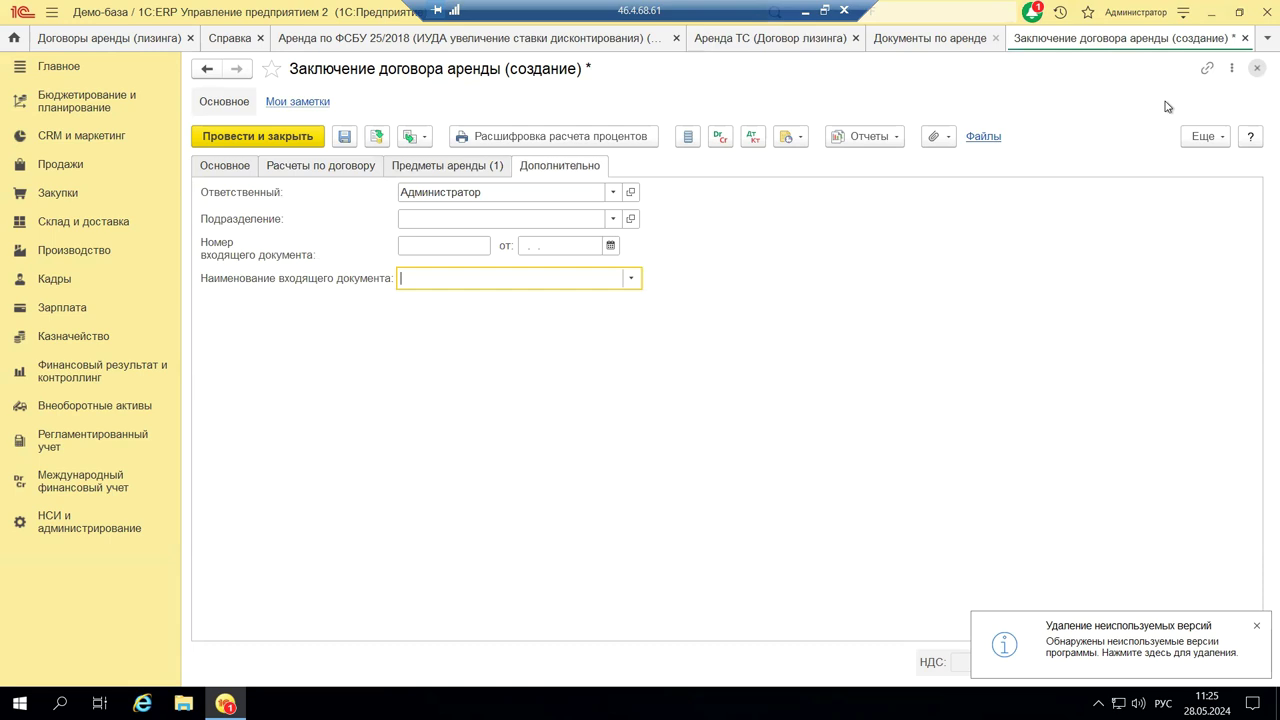
key(Escape)
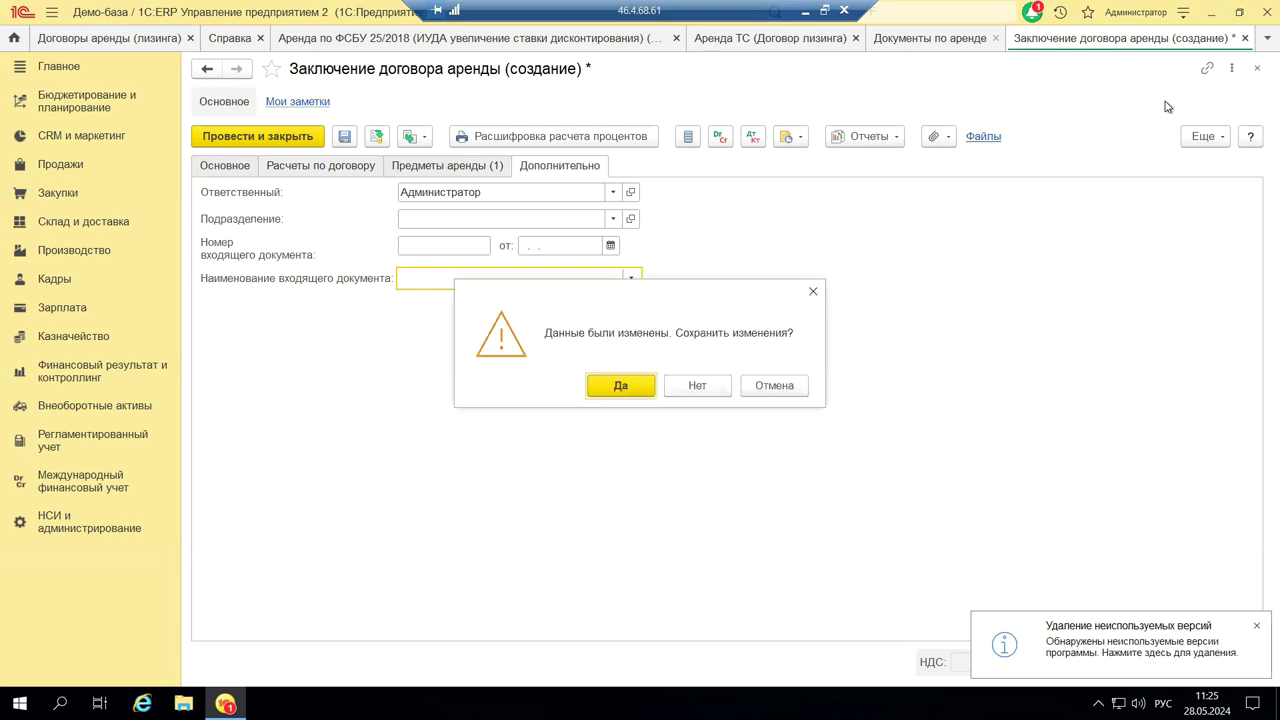
click(686, 384)
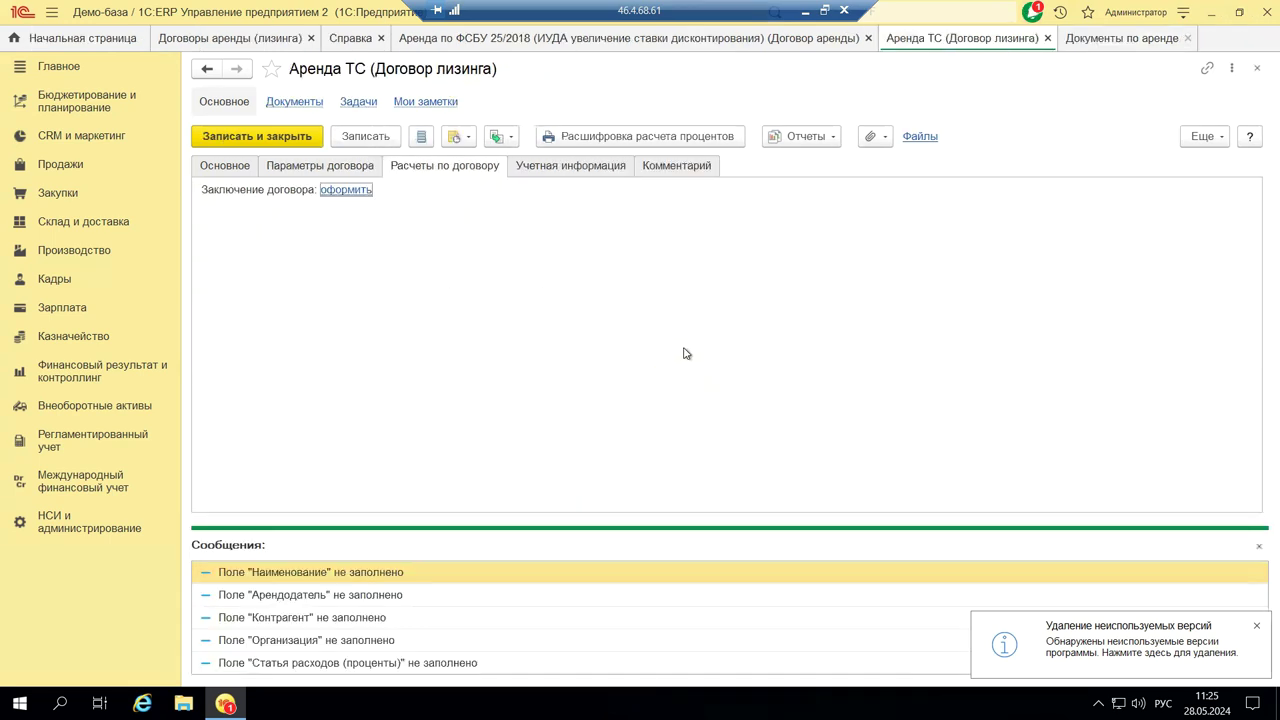
click(805, 10)
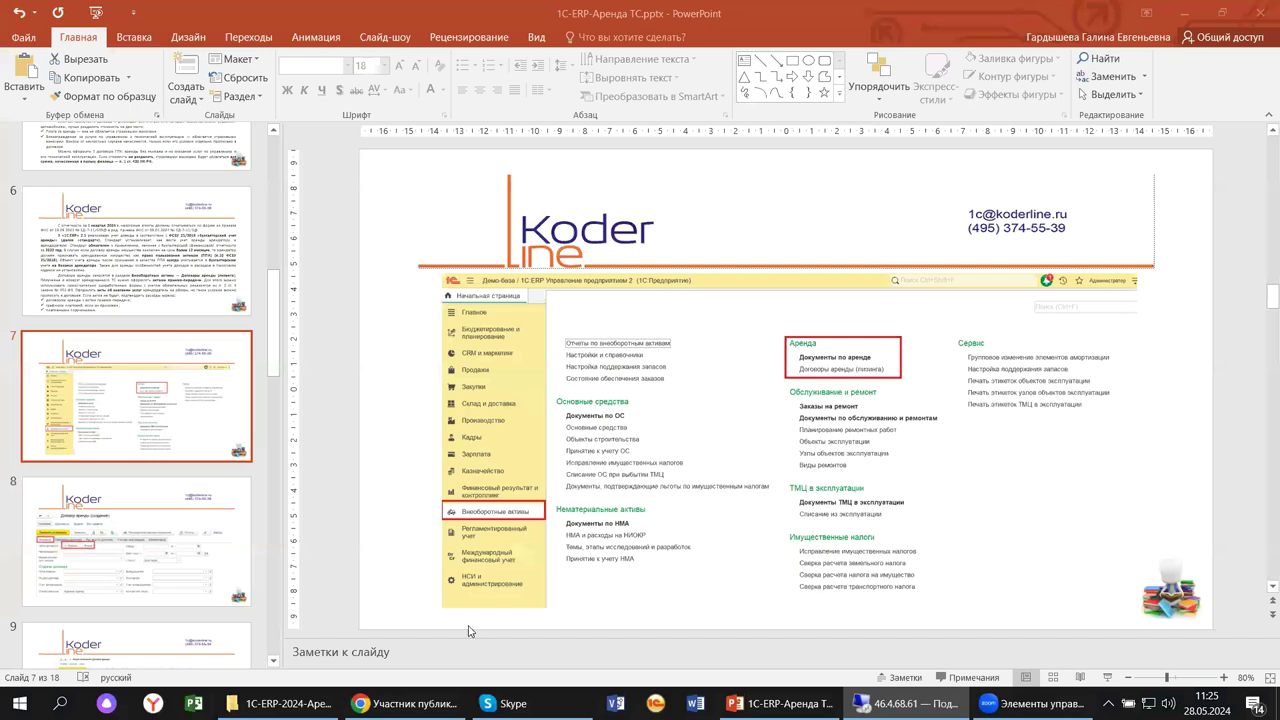
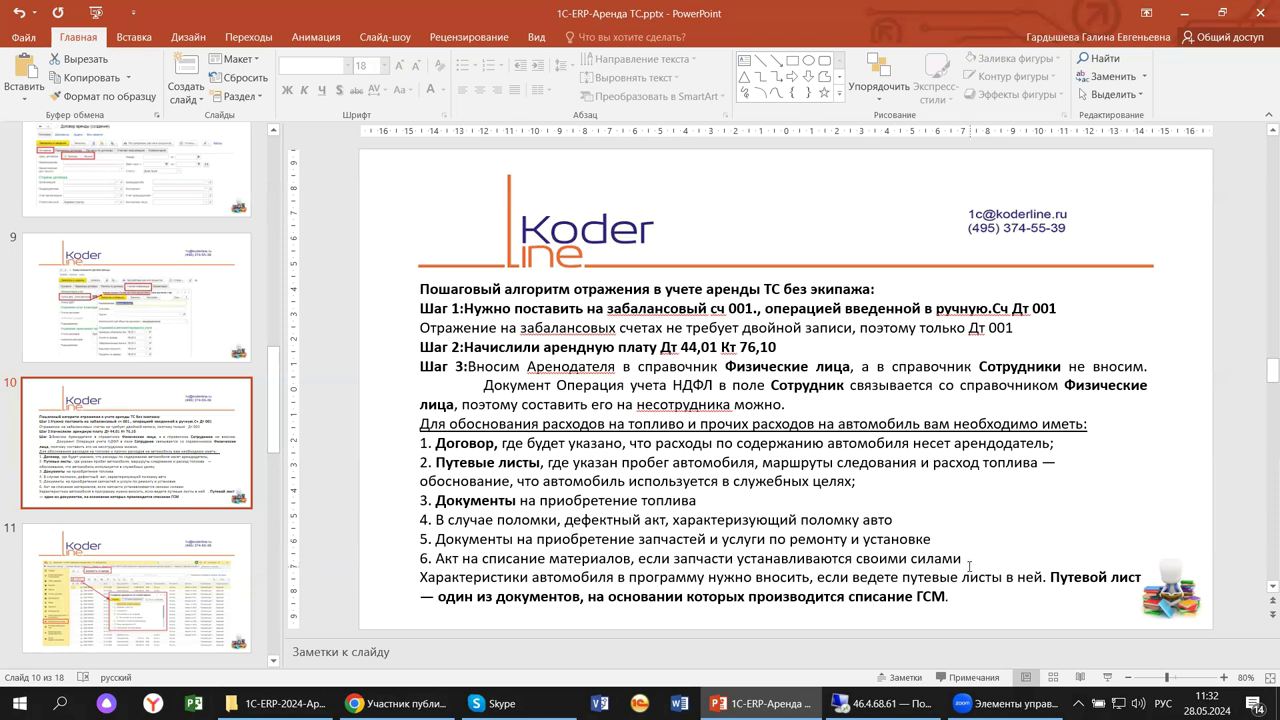
Switch back to the remote 1C:ERP session and close the Аренда ТС contract.
click(433, 558)
click(423, 576)
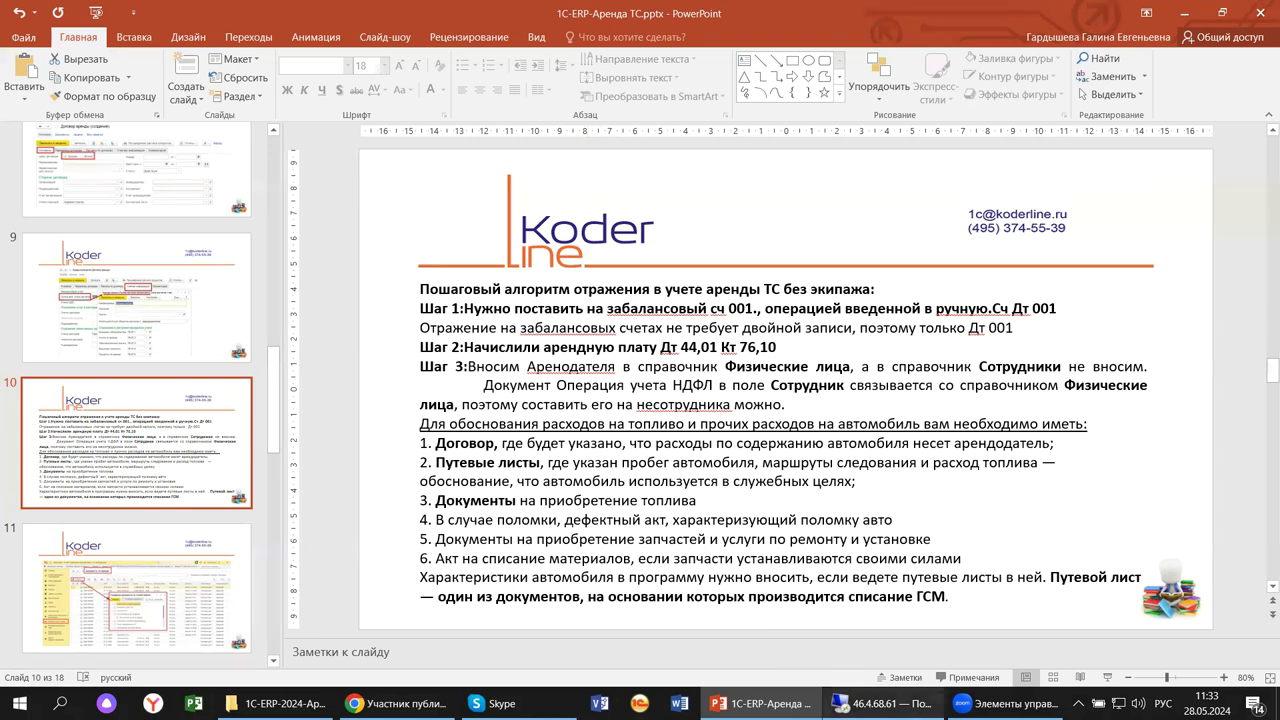
mouse_move(880, 703)
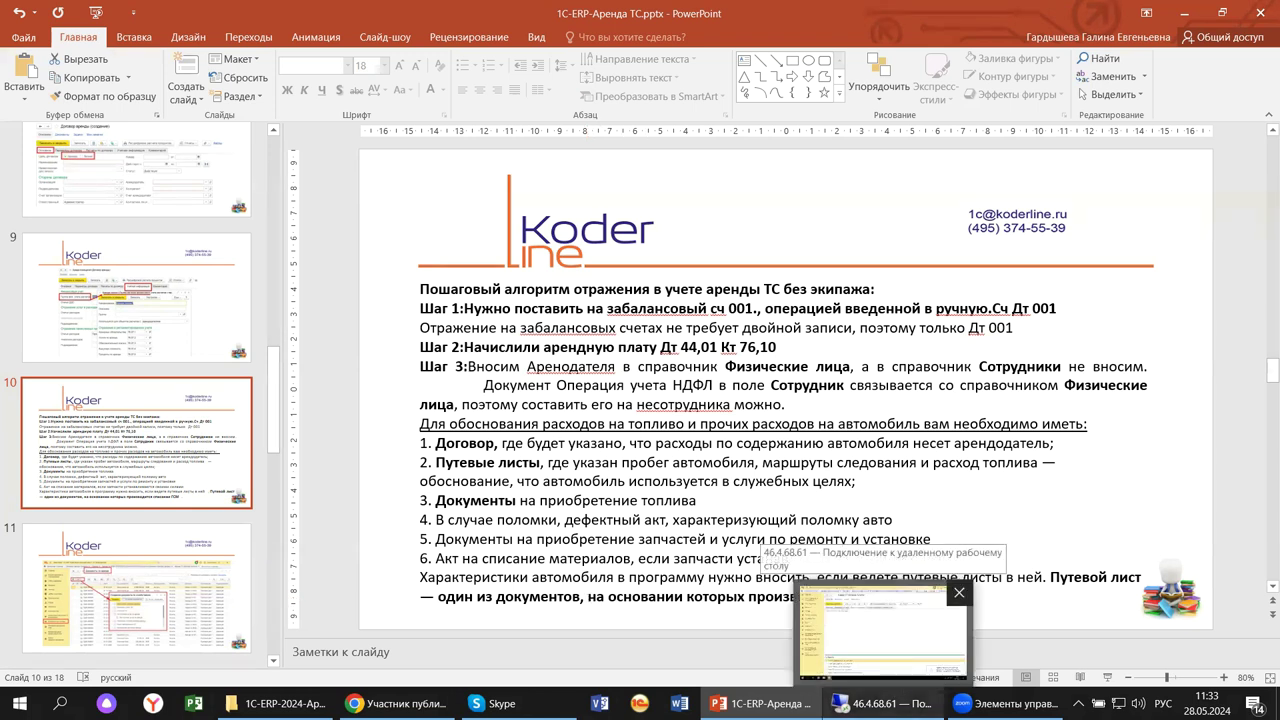
click(880, 703)
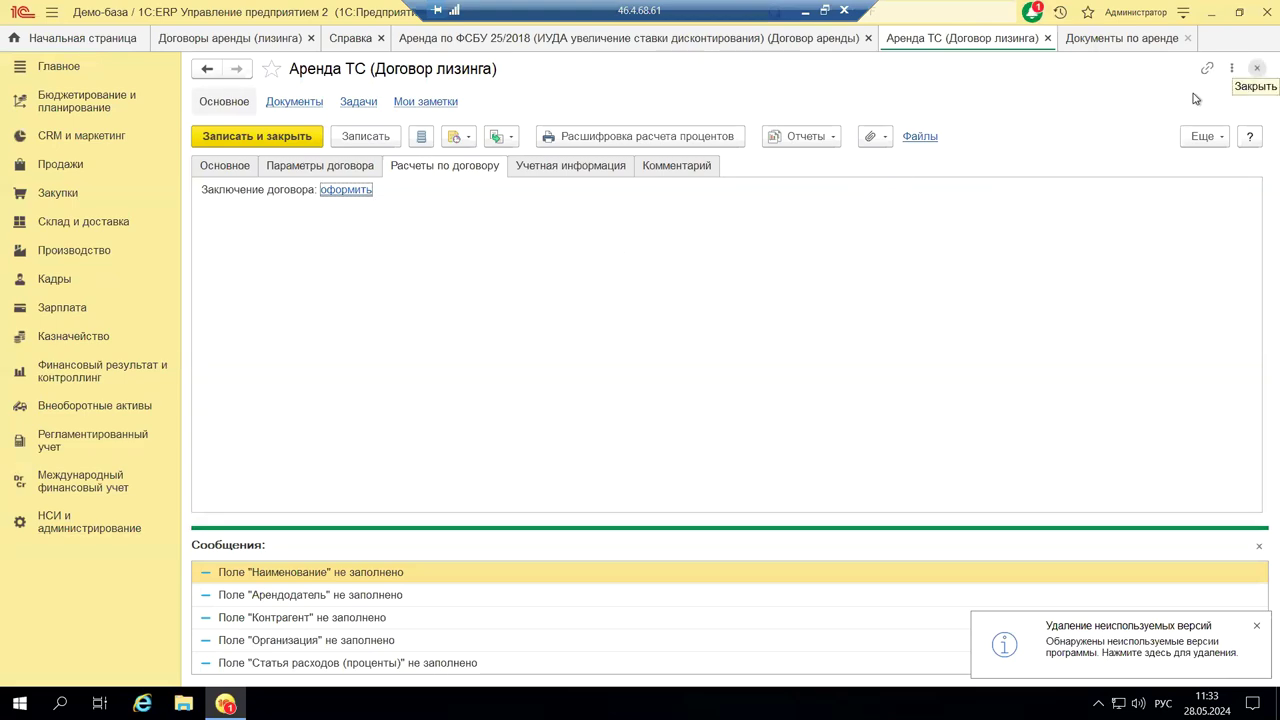
key(Escape)
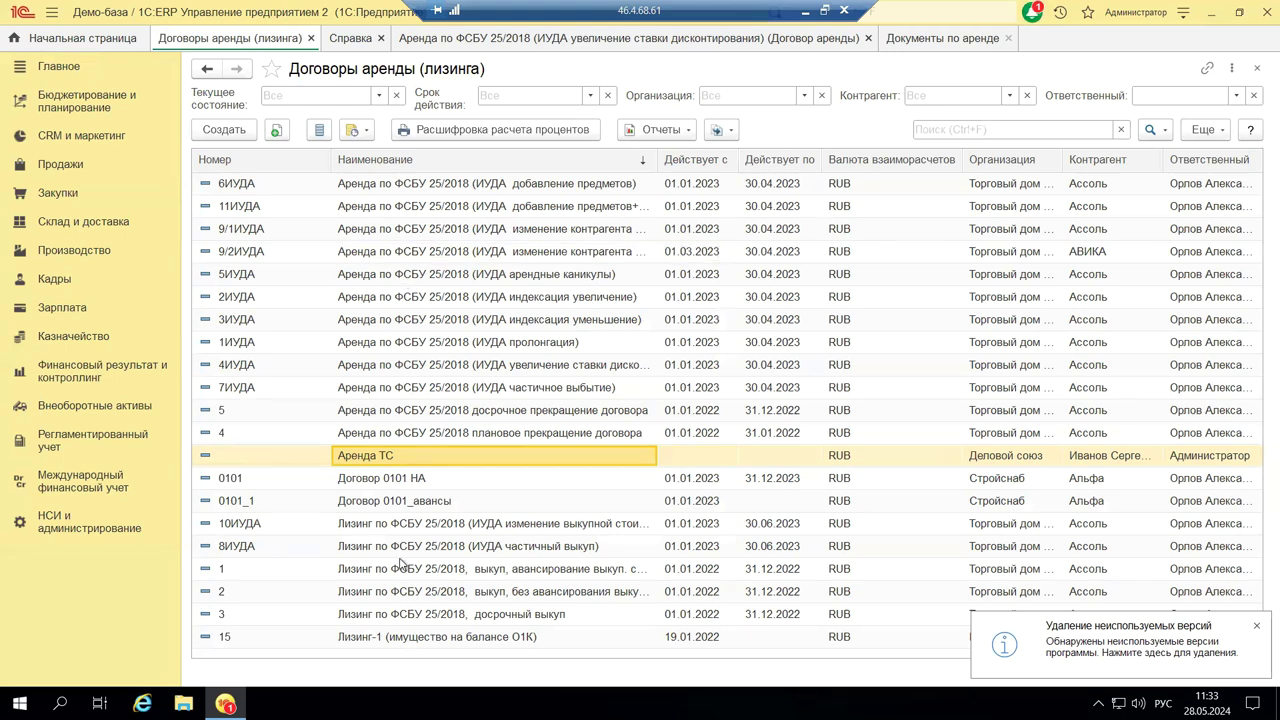
Open the lease contract Договор 0101 НА and examine its parameters, settlements and accrual schedule.
double_click(401, 480)
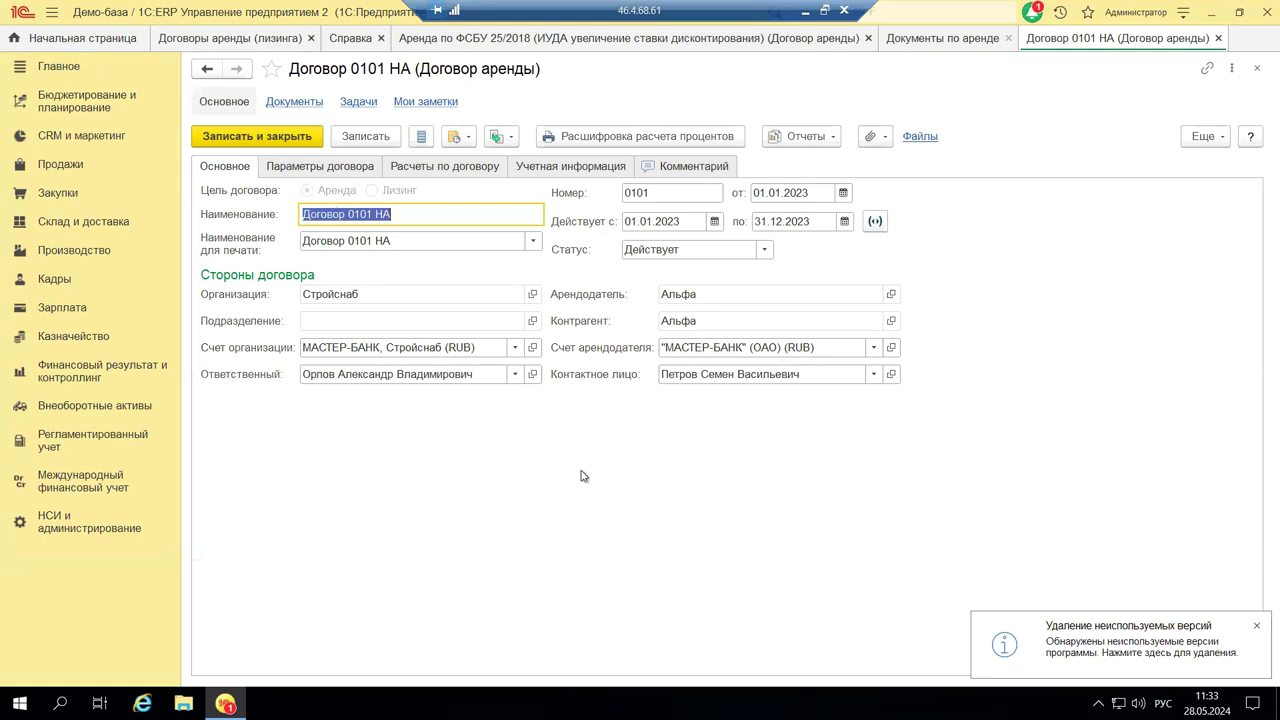
click(343, 168)
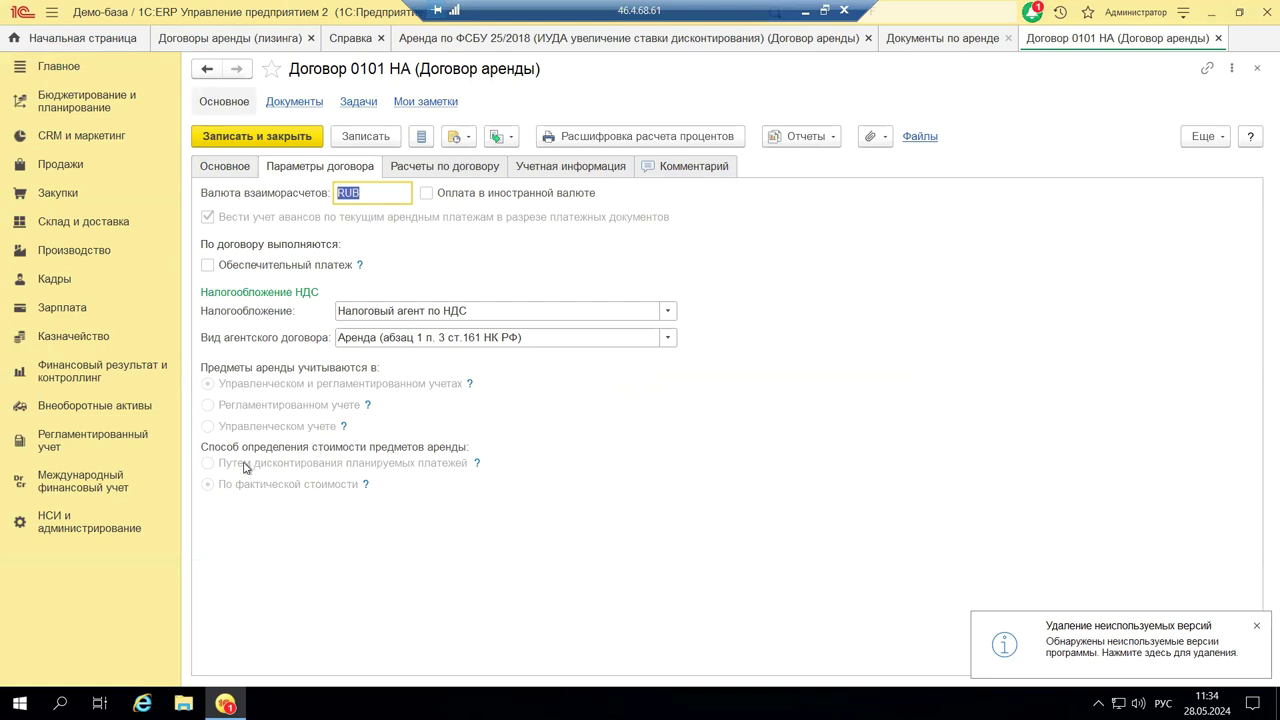
click(433, 172)
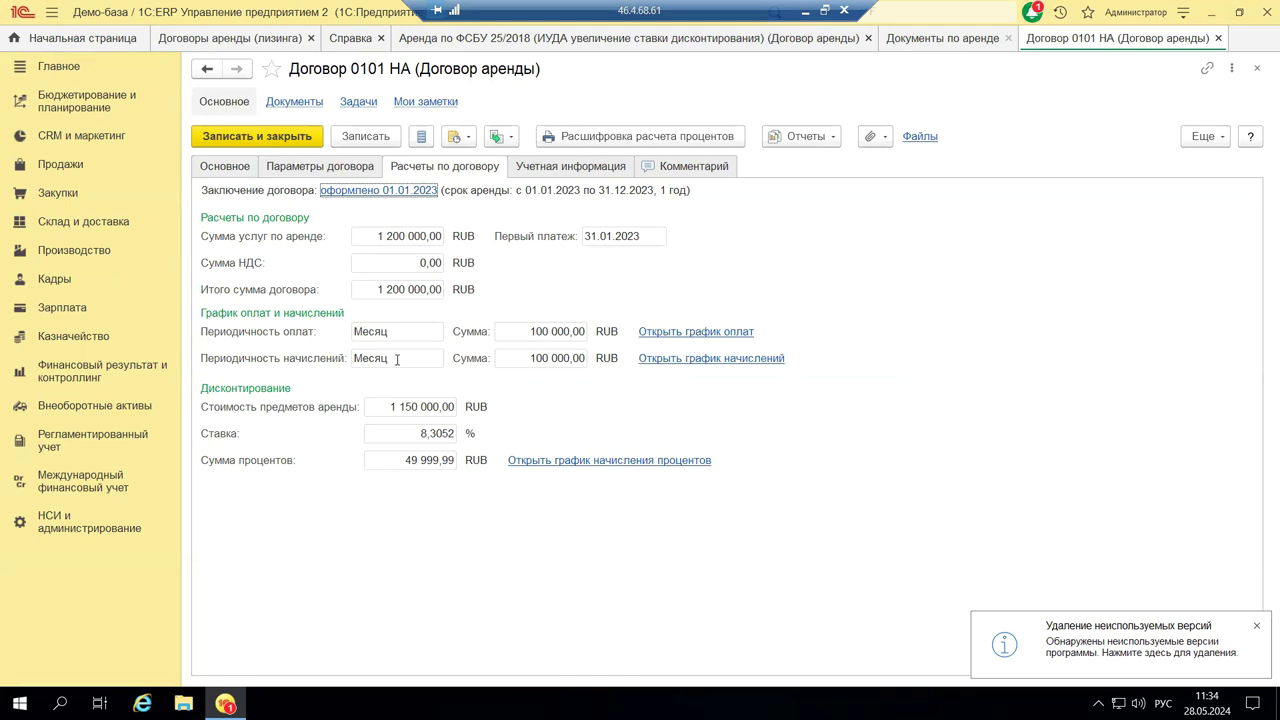
click(671, 361)
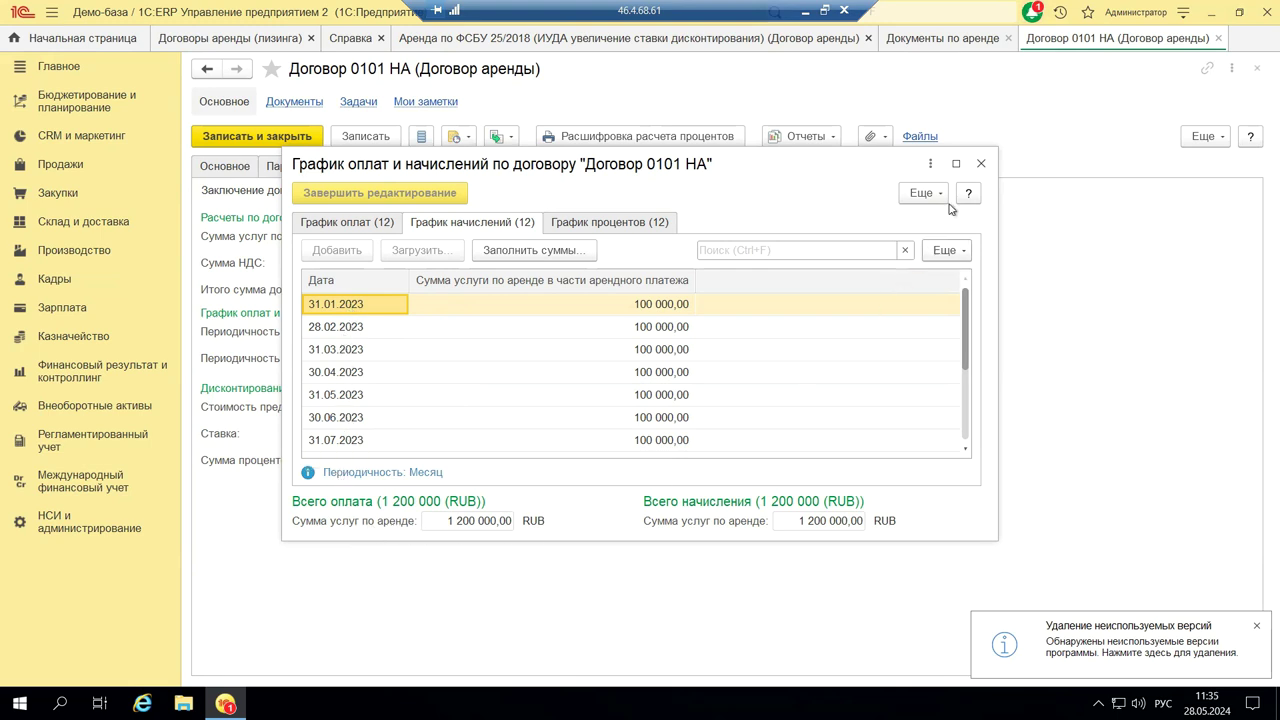
click(981, 163)
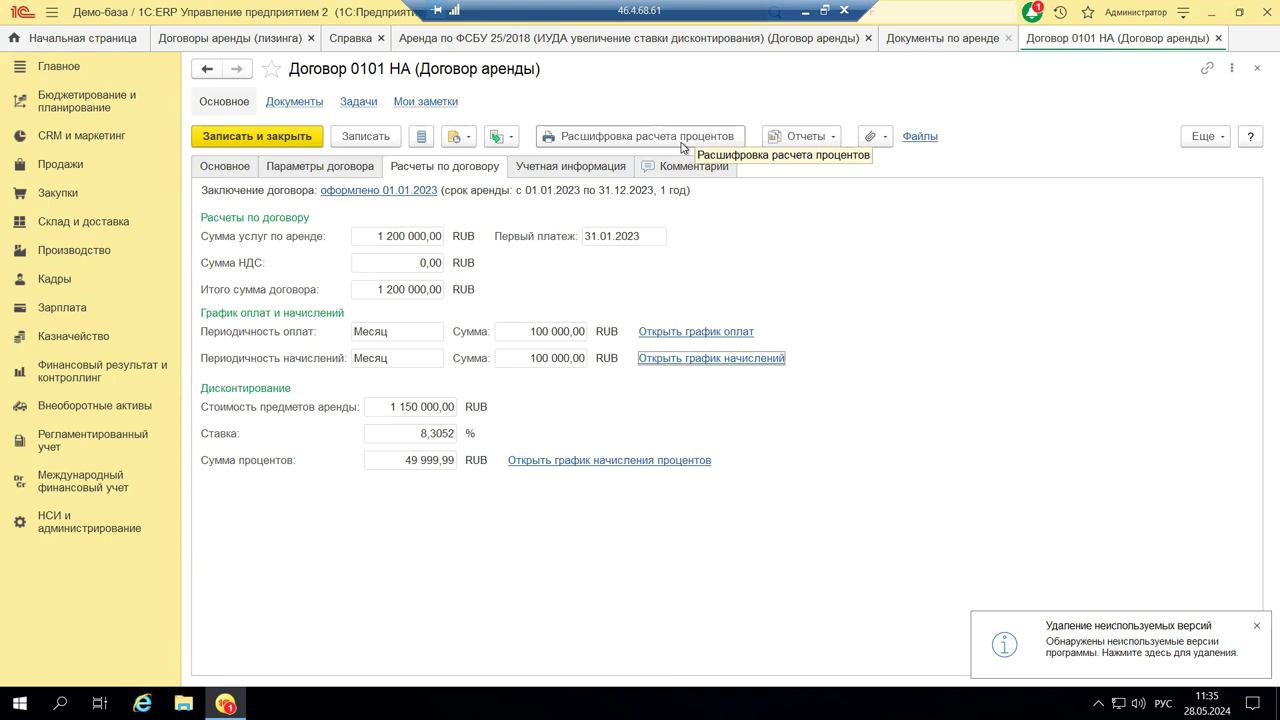
View the contract's available reports, accounting information and cash flow item choices, and close the contract.
click(820, 138)
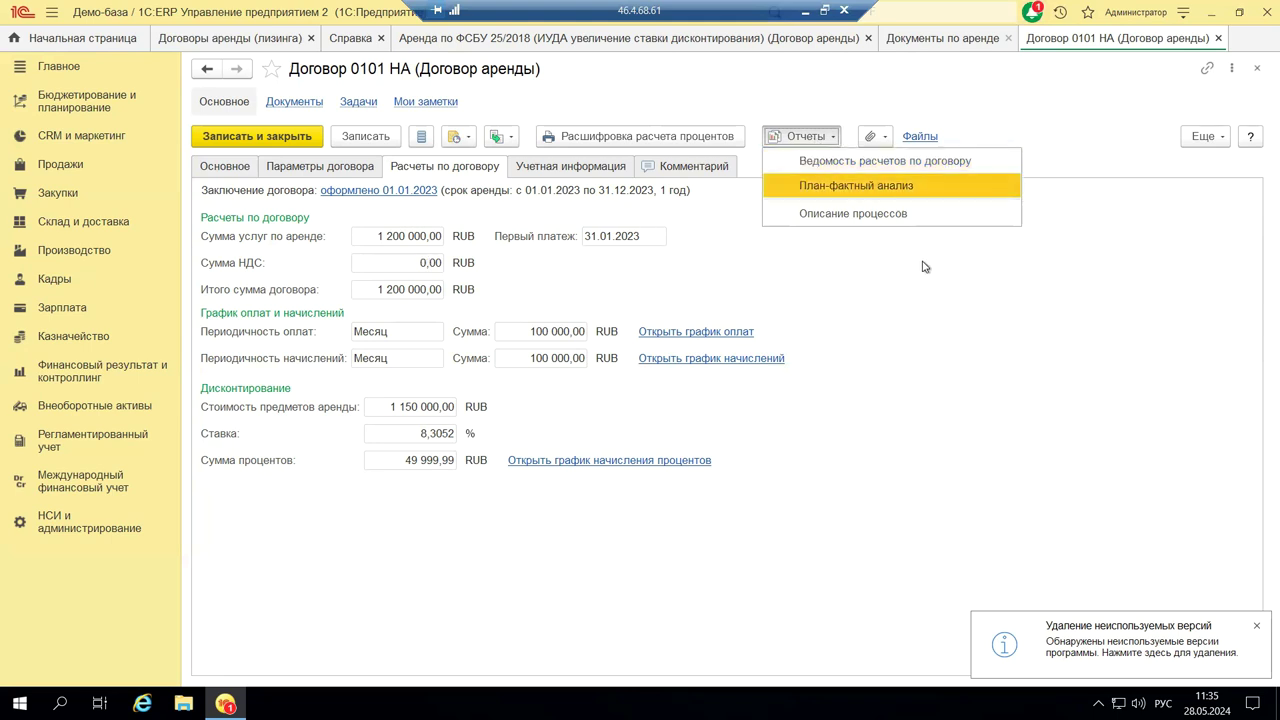
click(580, 170)
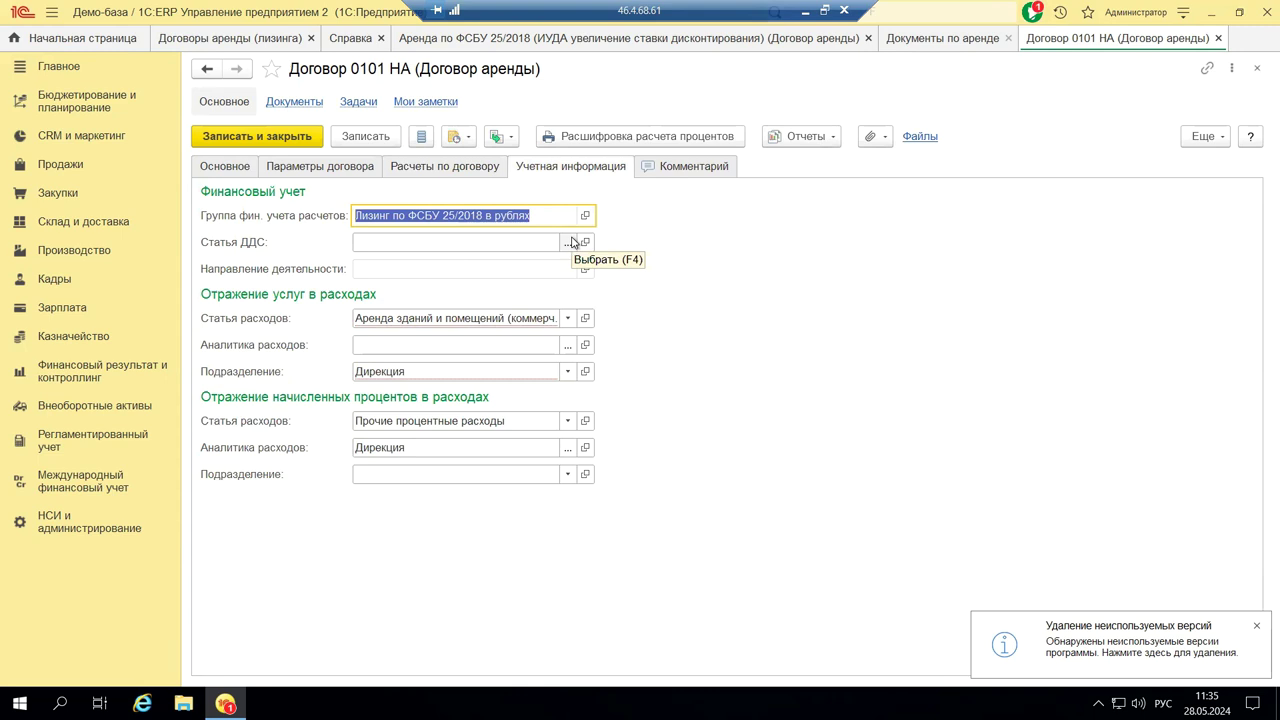
click(572, 242)
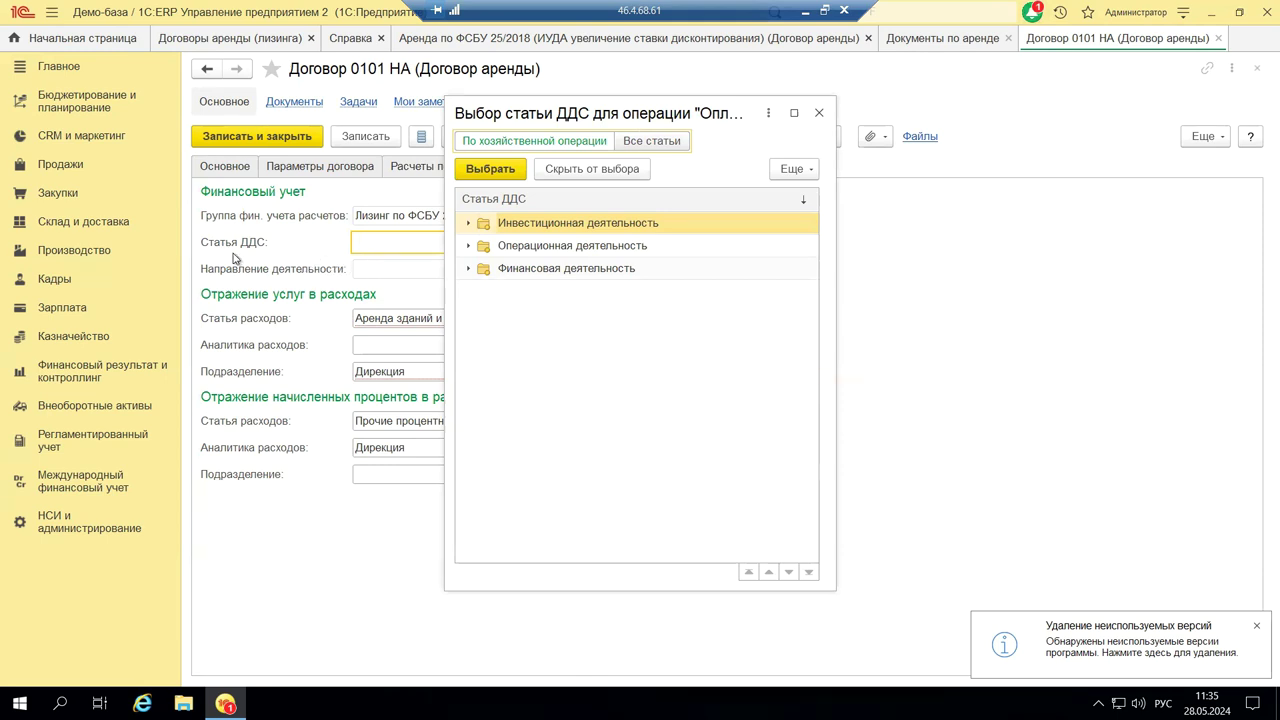
click(820, 113)
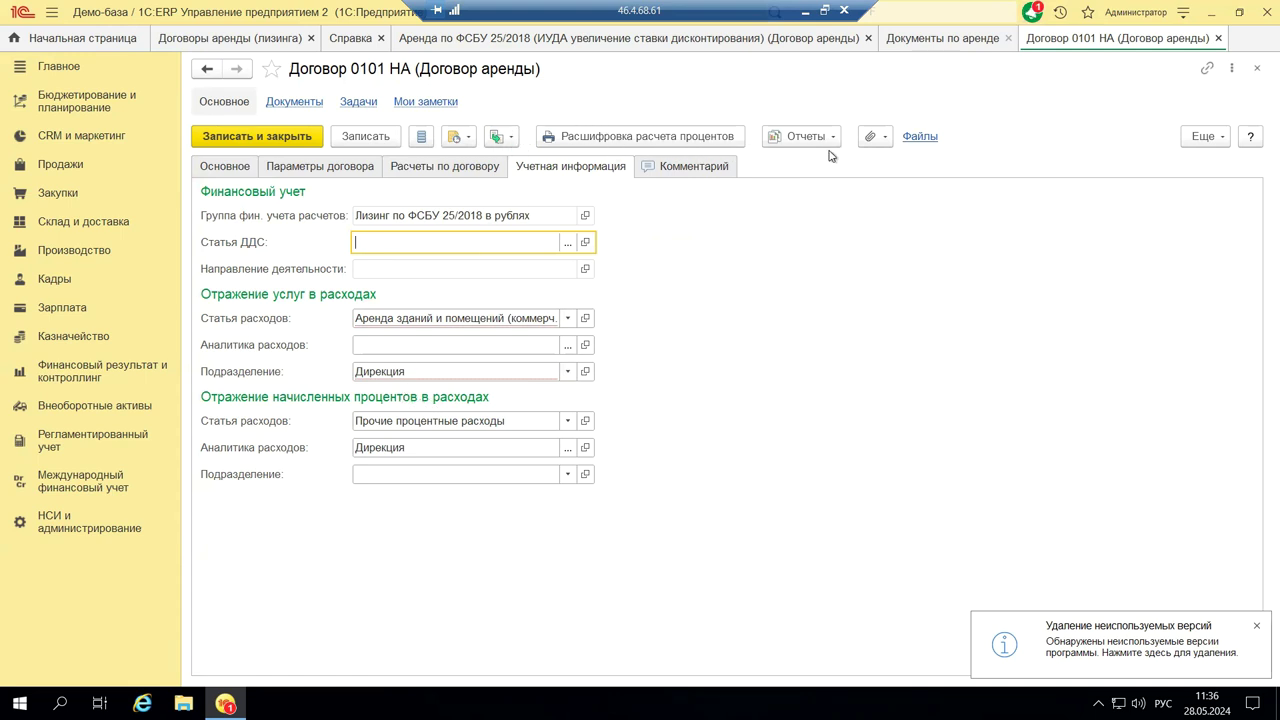
click(1256, 68)
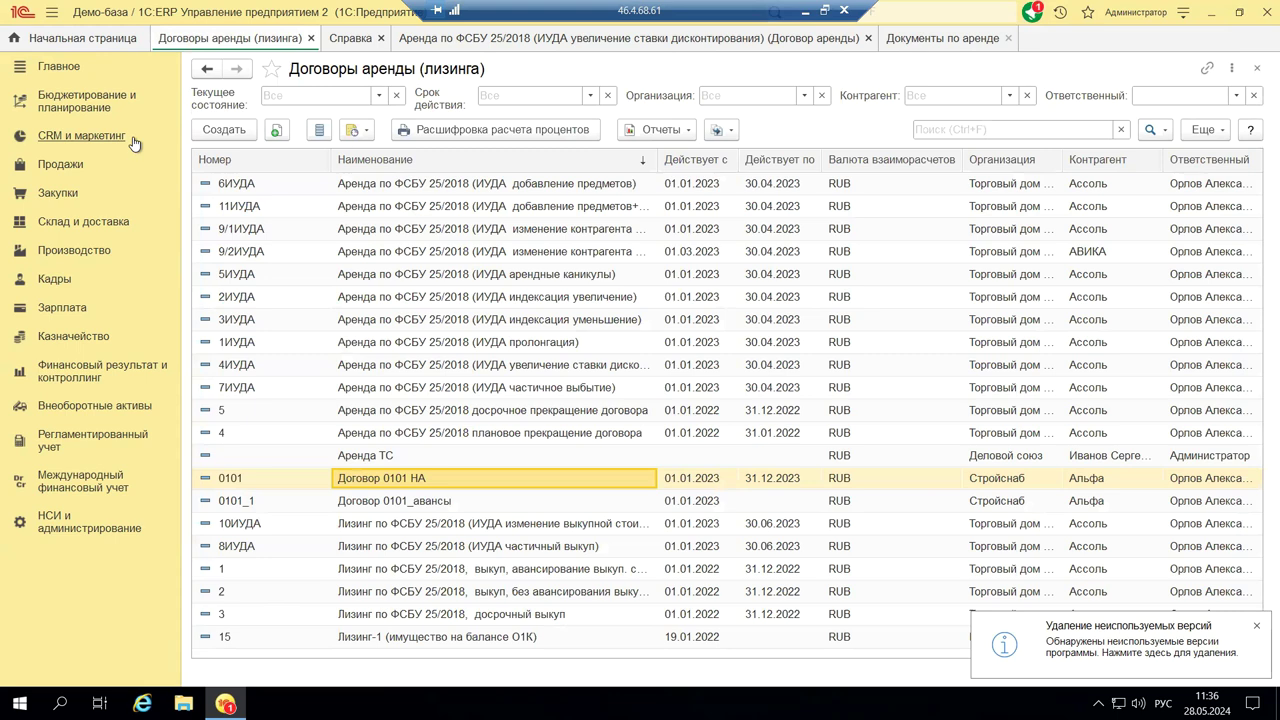
Open the electronic transport documents from the sales section, view the document types available for creation, and close the list.
click(76, 168)
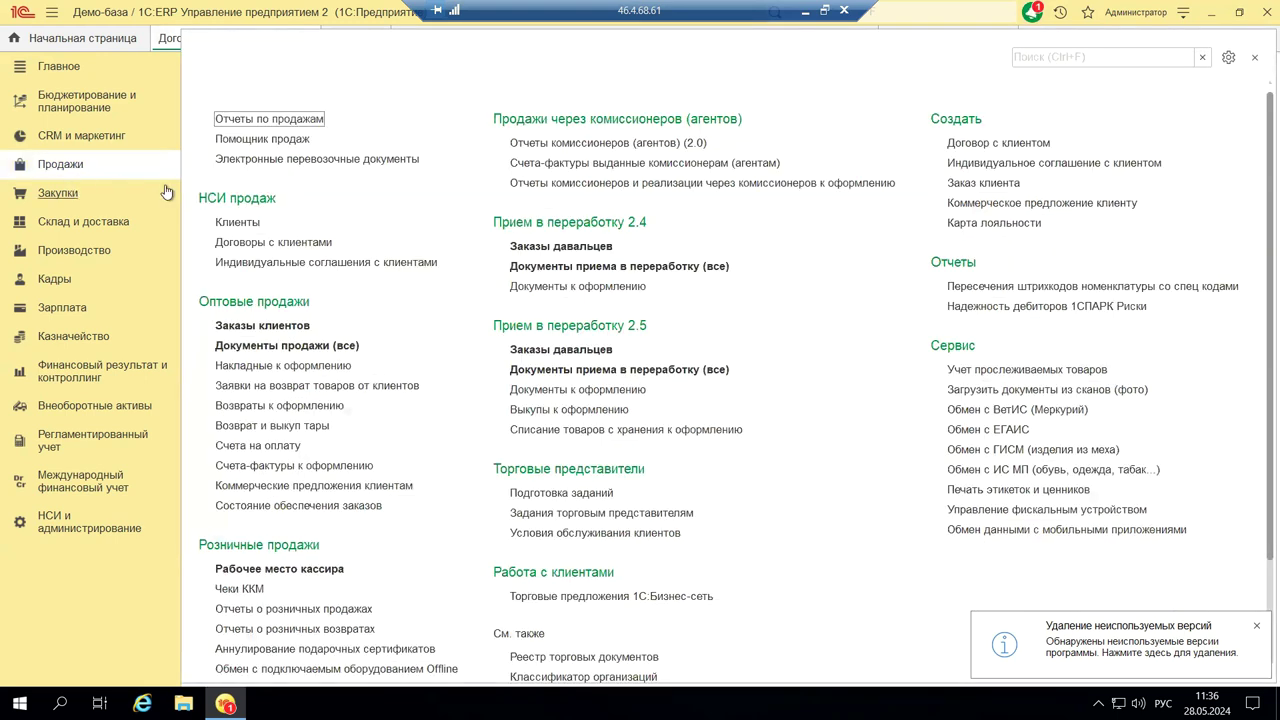
click(276, 163)
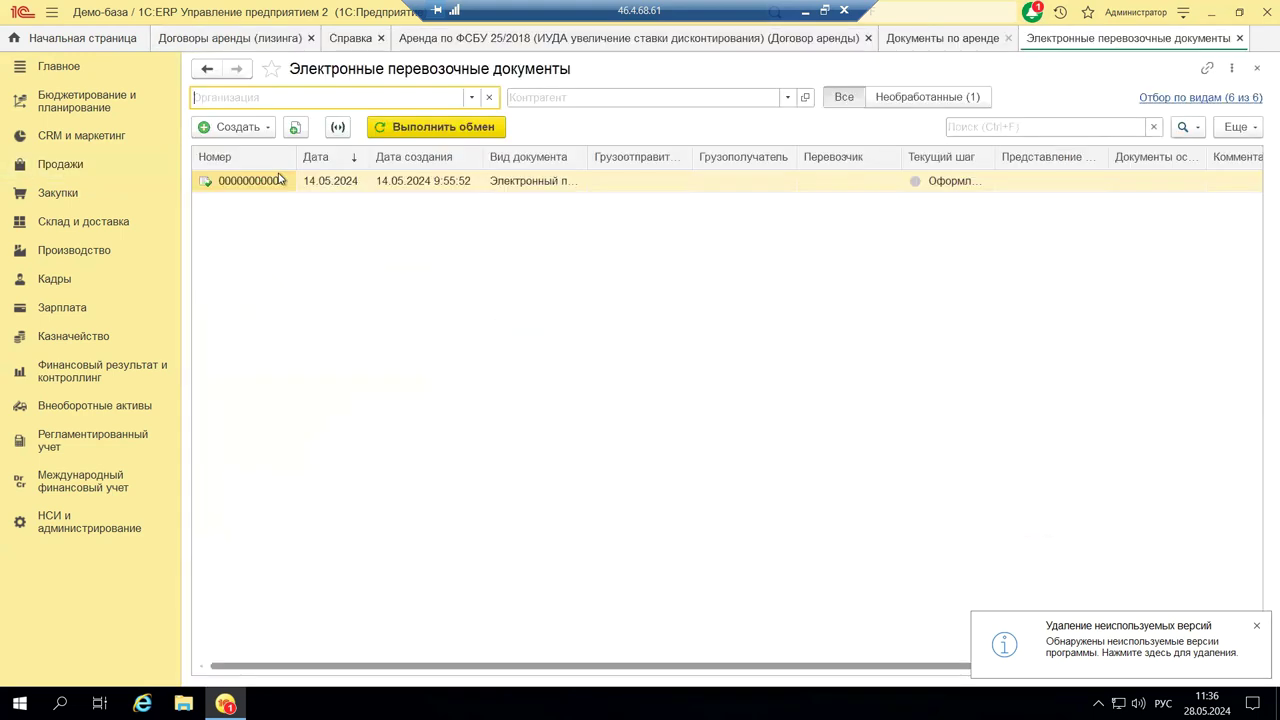
click(238, 127)
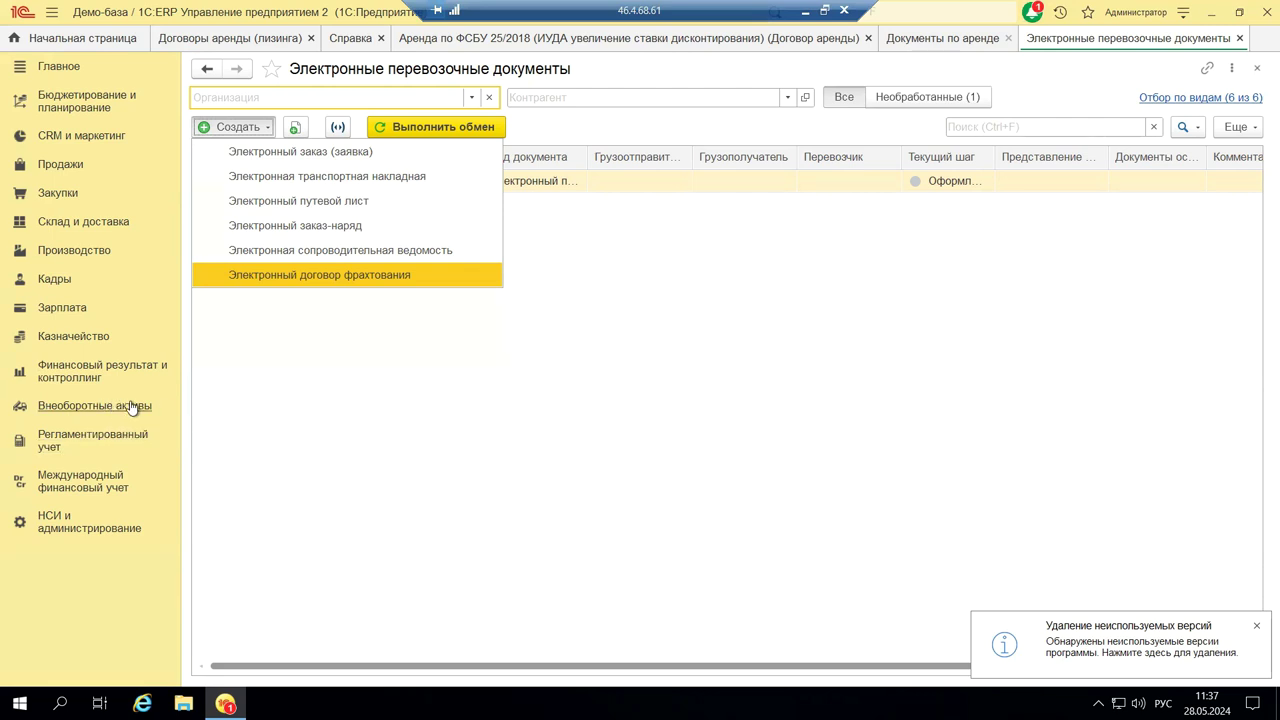
click(337, 400)
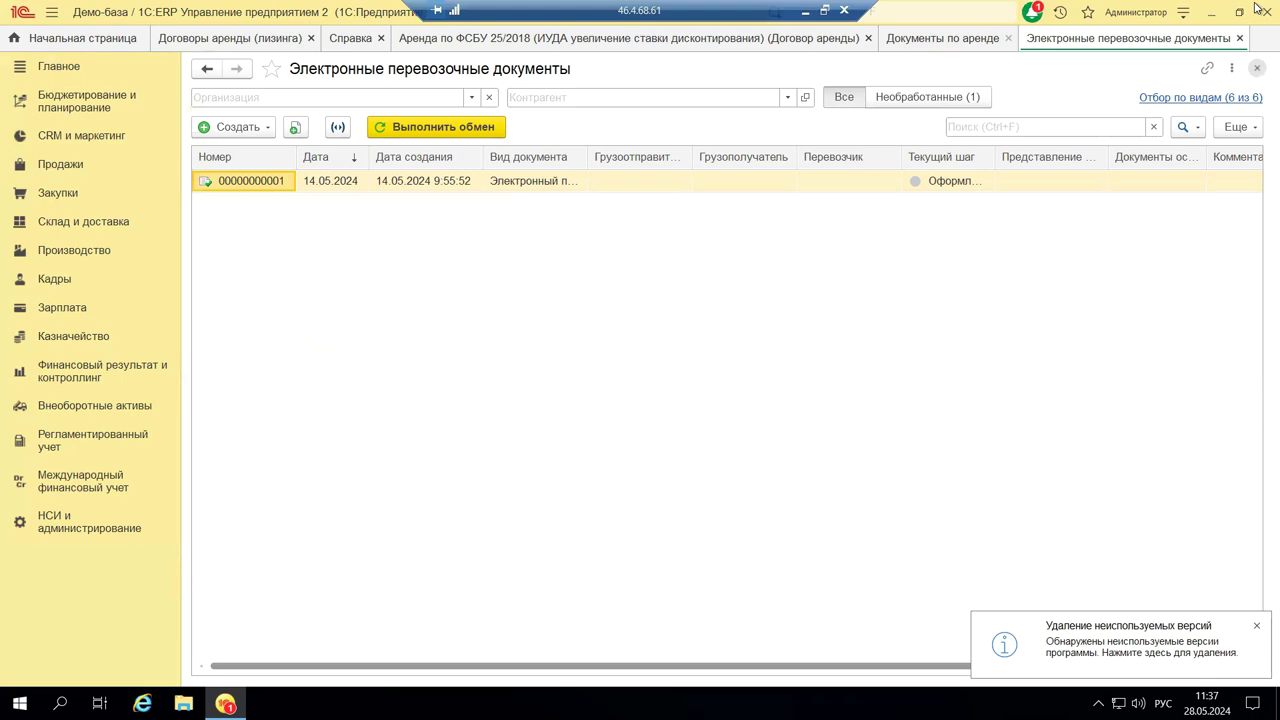
click(1257, 67)
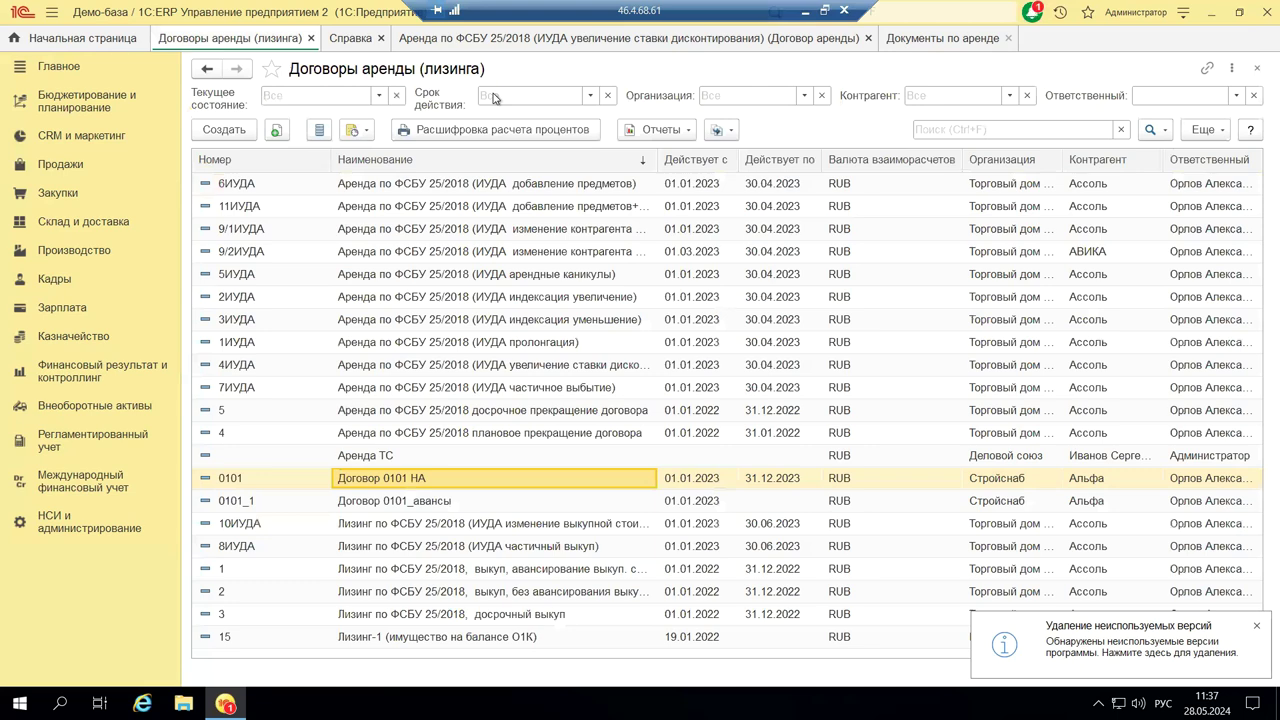
View the built-in help for the lease contracts list and close the help page.
key(F1)
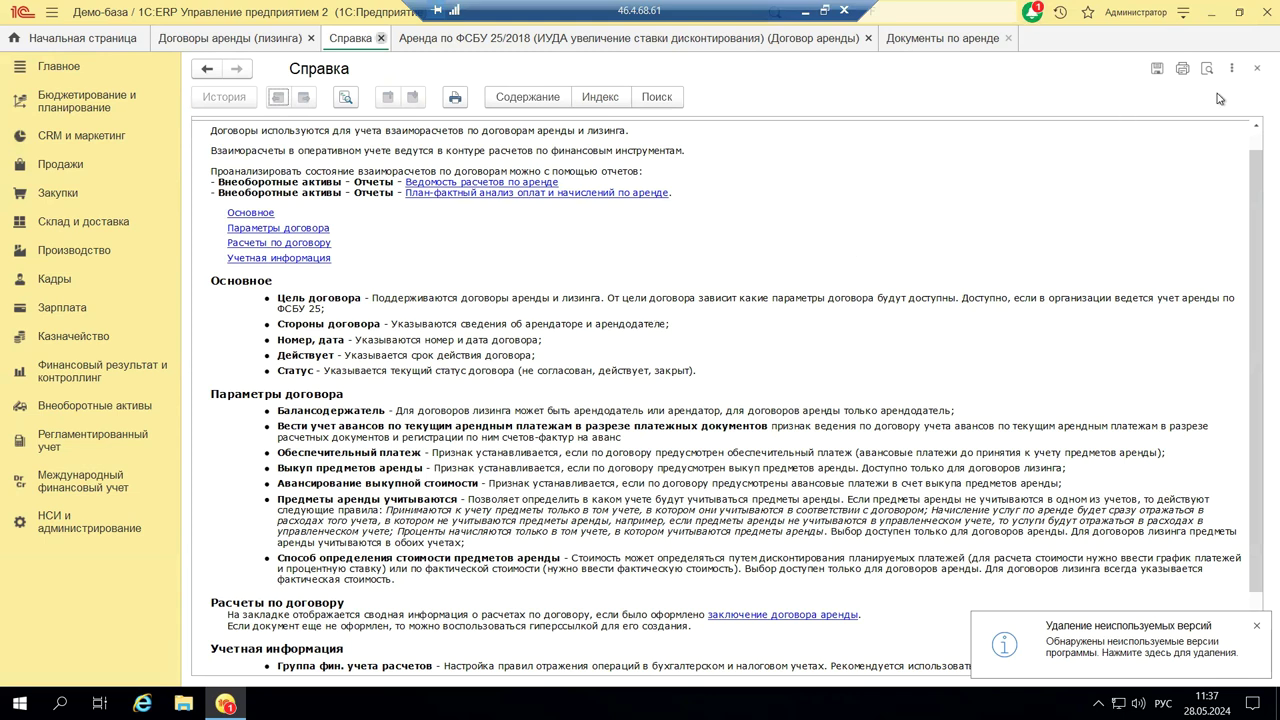
key(Escape)
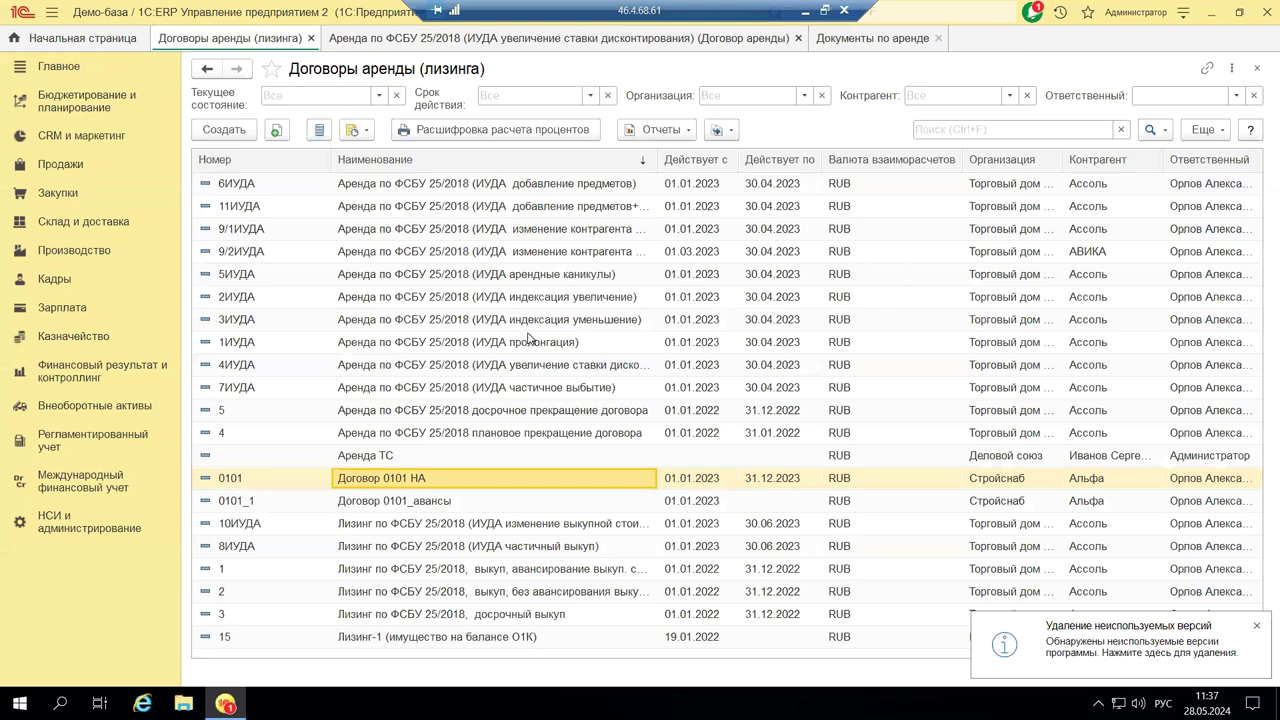
click(1251, 132)
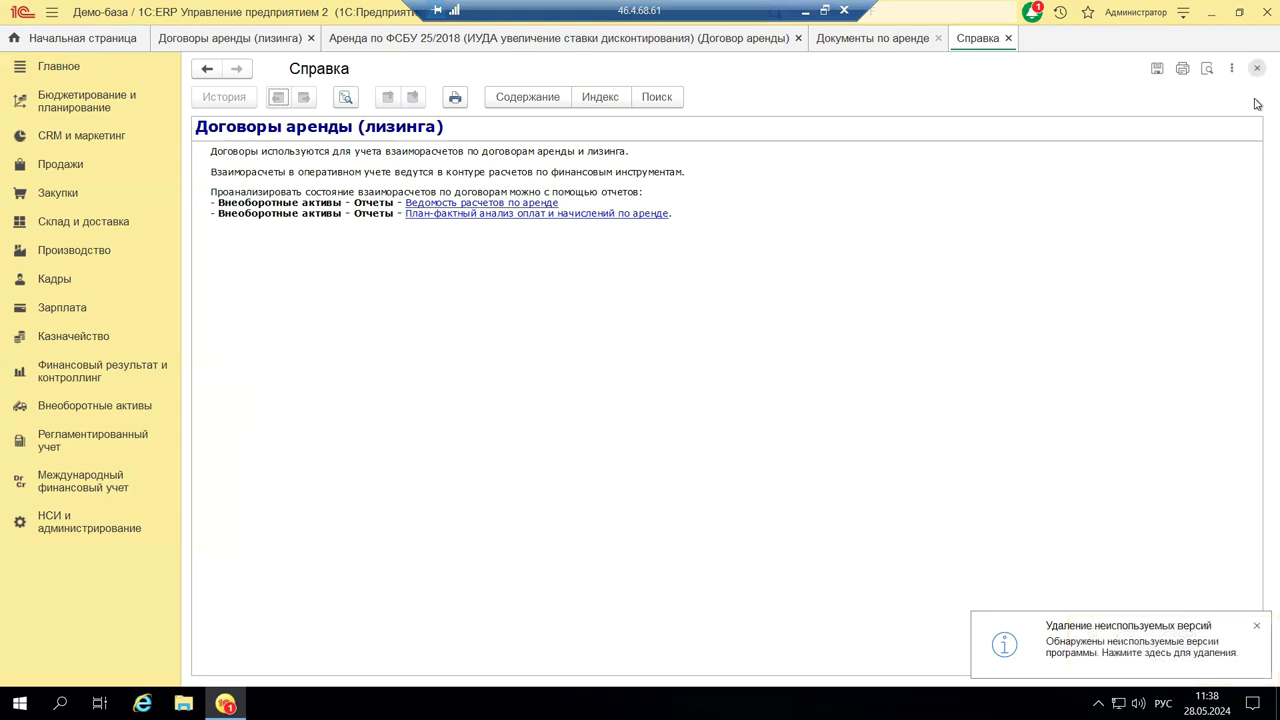
key(Escape)
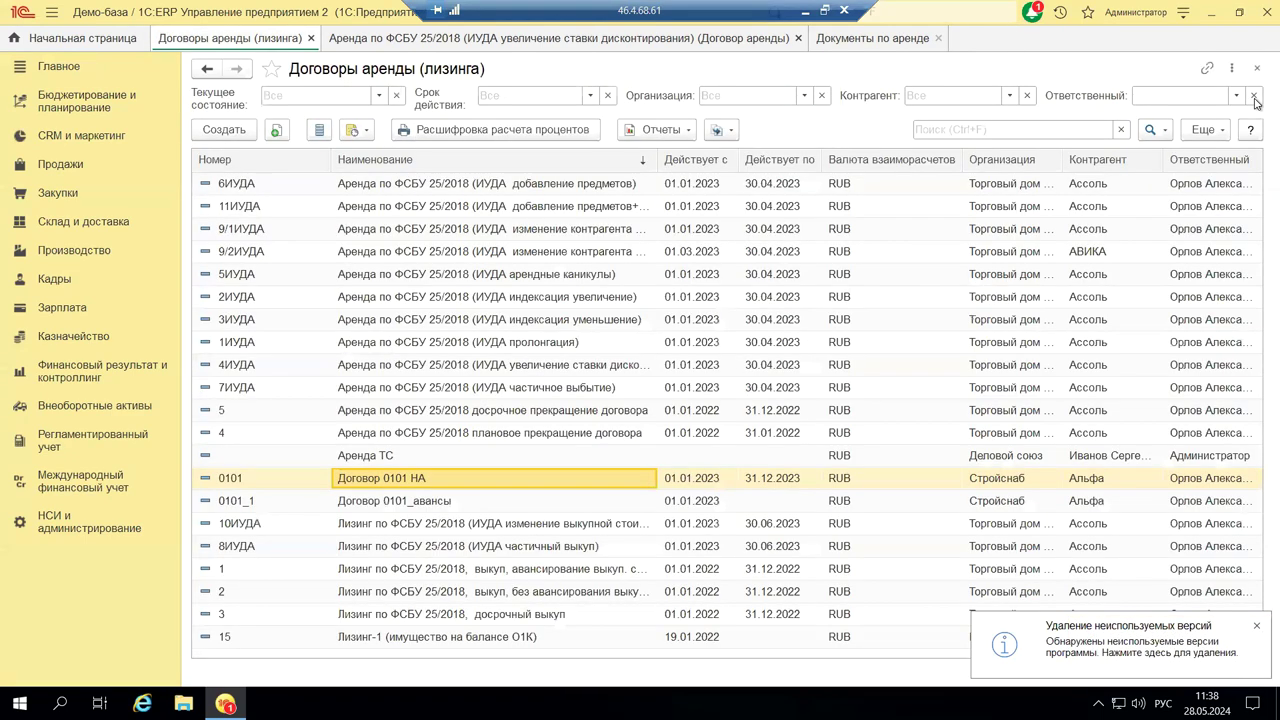
click(1209, 131)
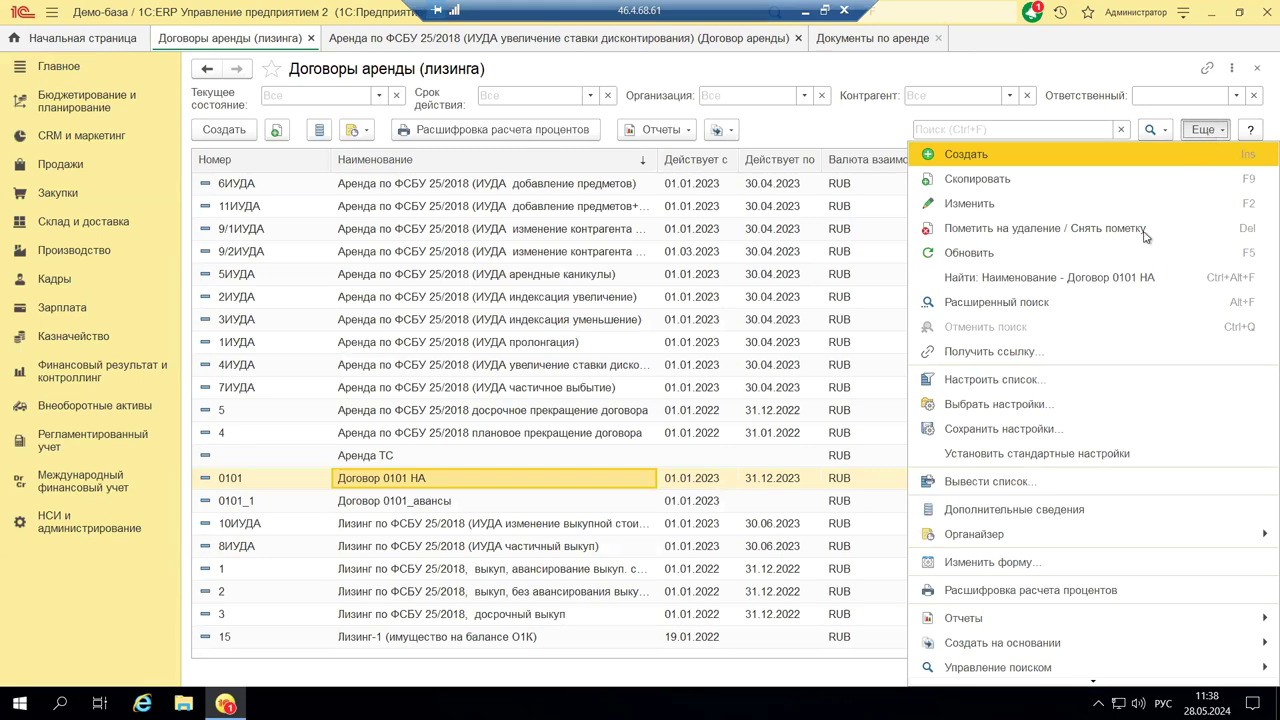
scroll(1142, 250, down, 1)
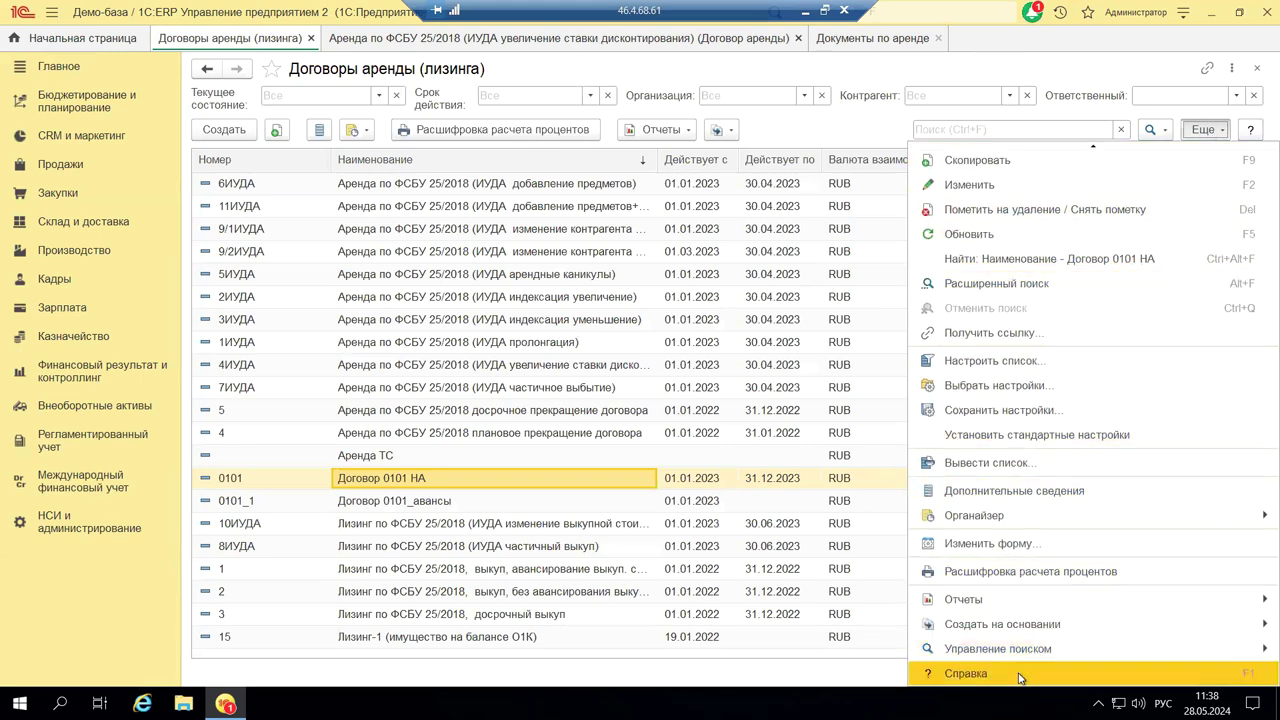
click(1017, 678)
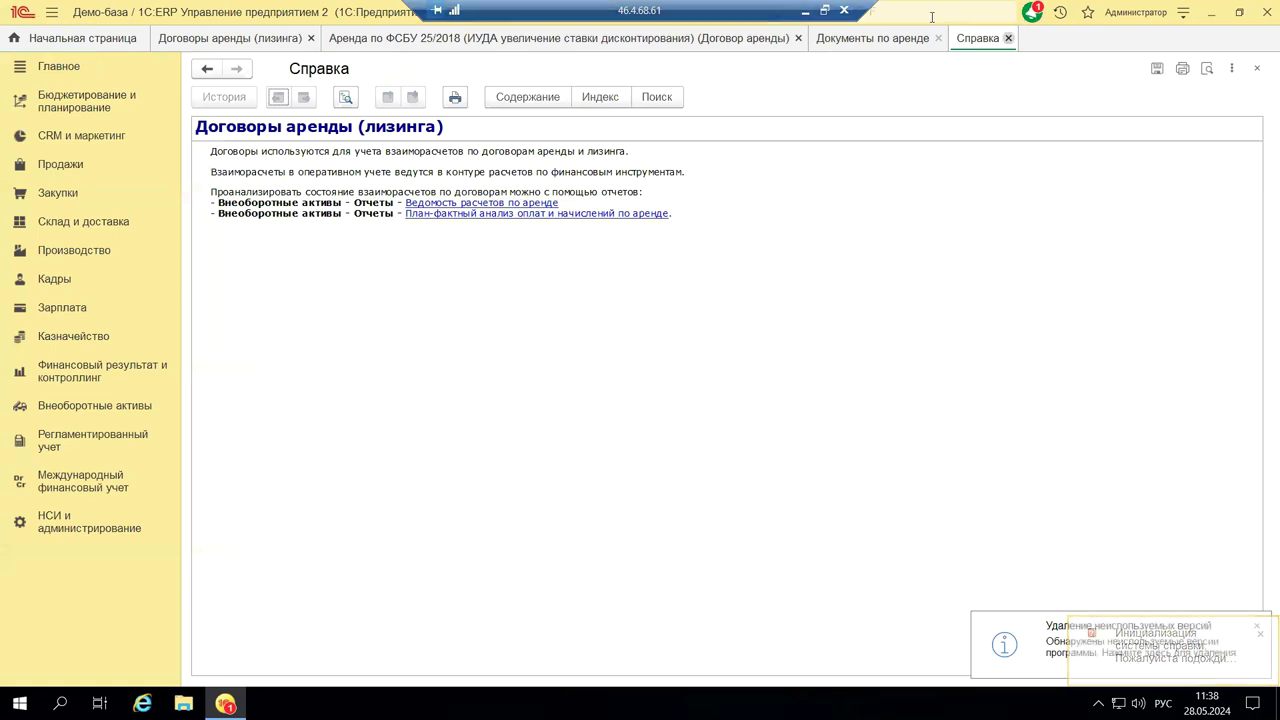
click(1008, 38)
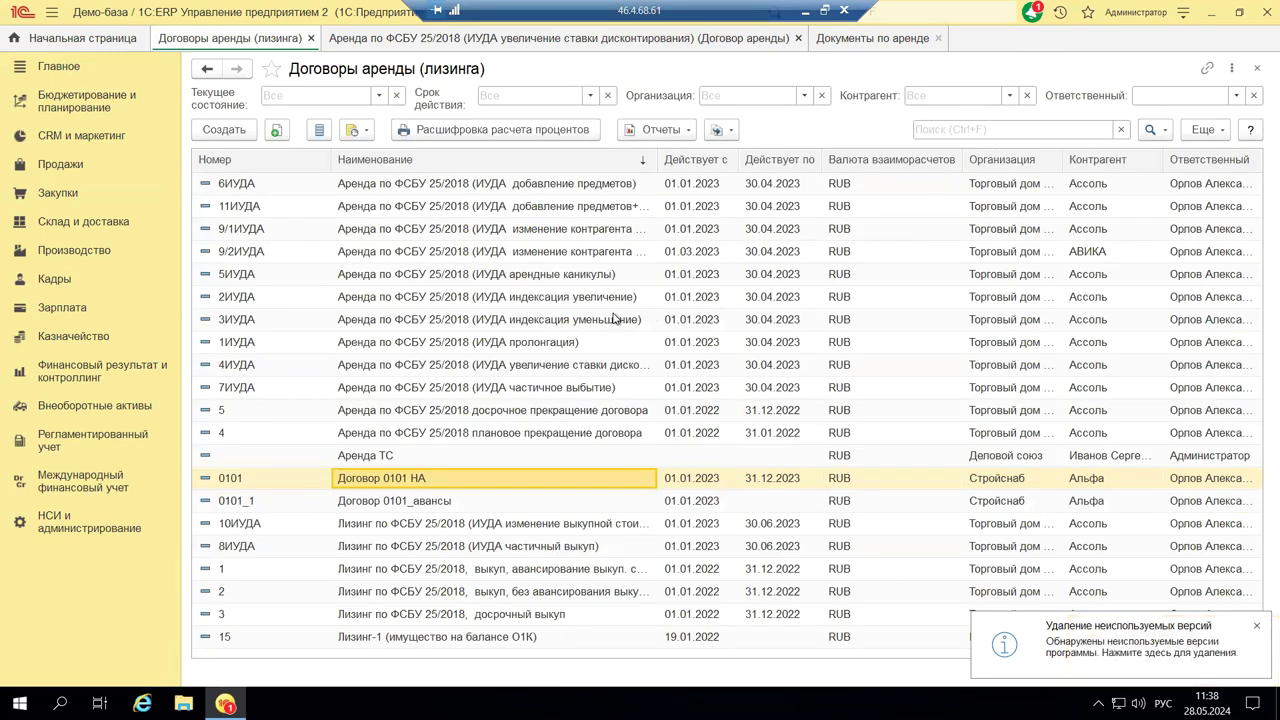
Open the lease contract Аренда по ФСБУ 25/2018 плановое прекращение договора, view its built-in help, and close both the help page and the contract.
click(562, 438)
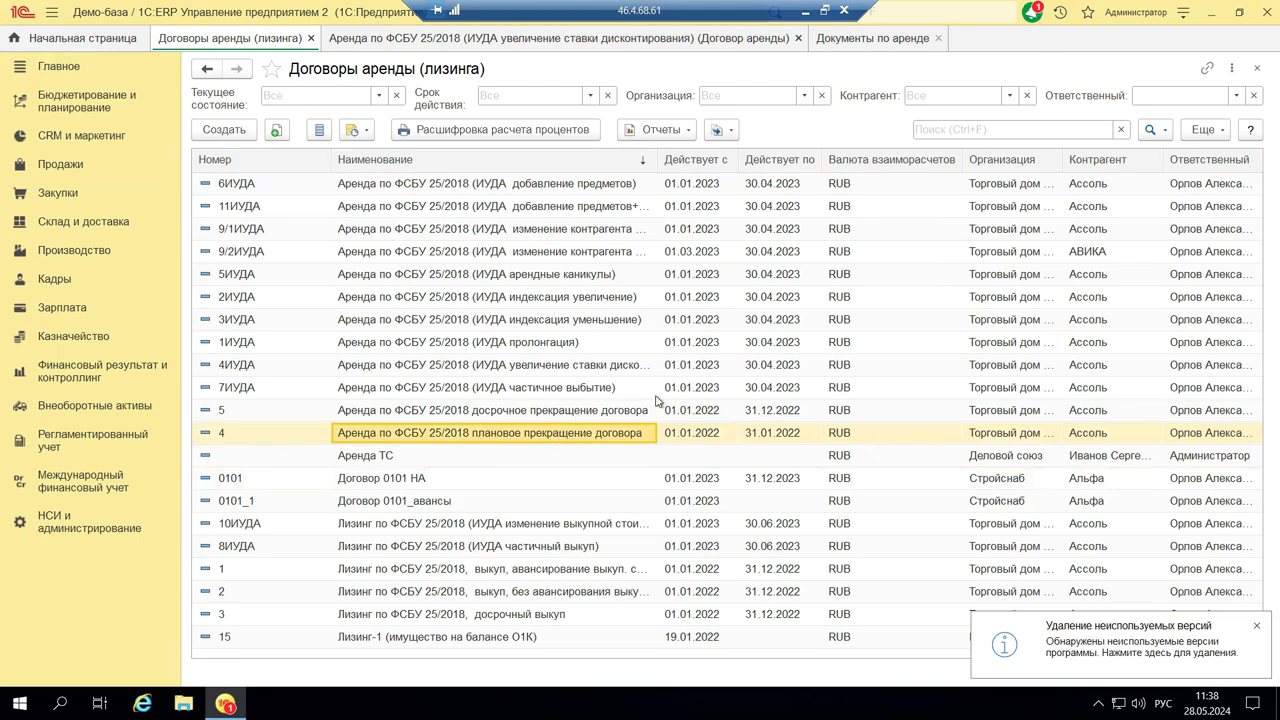
double_click(1015, 433)
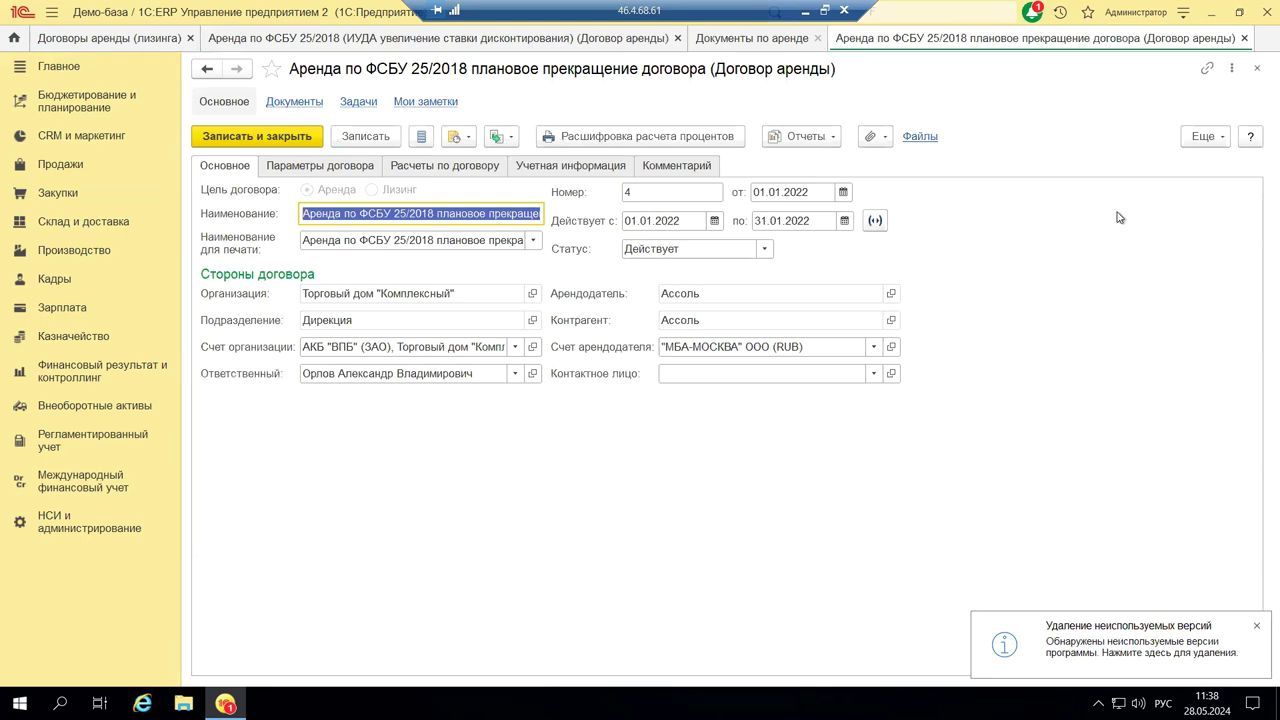
click(1218, 140)
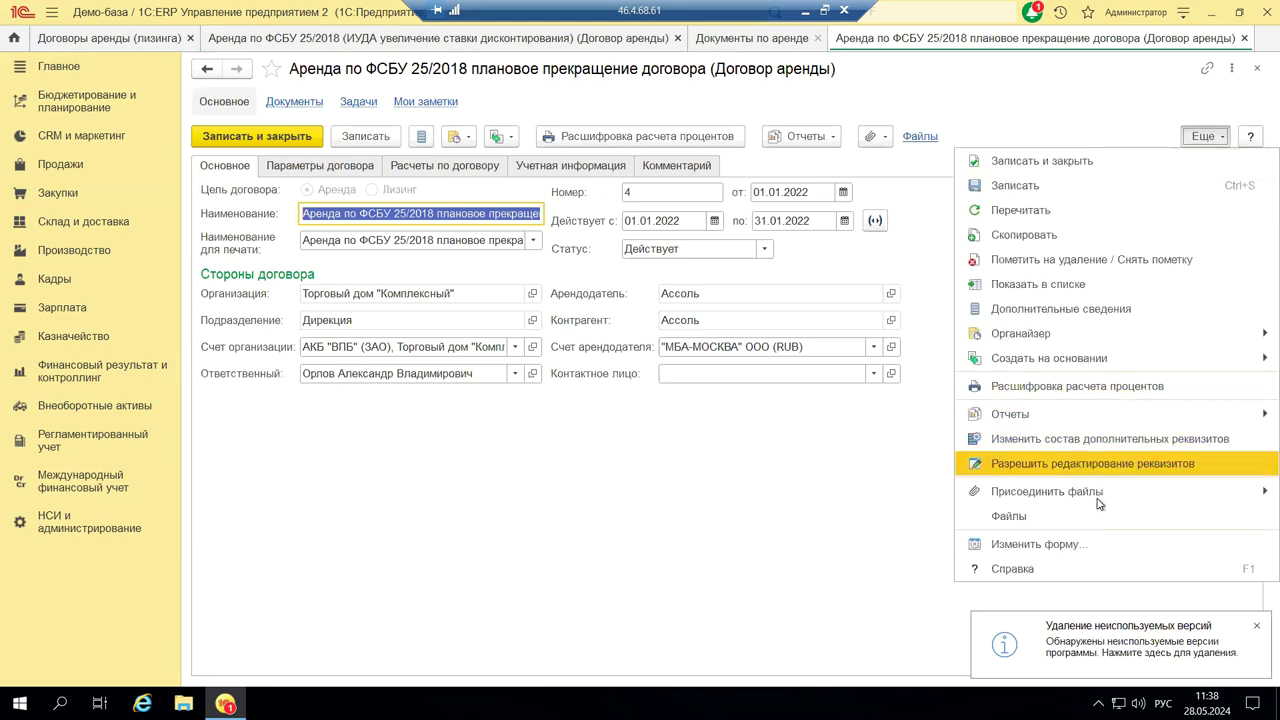
click(1057, 566)
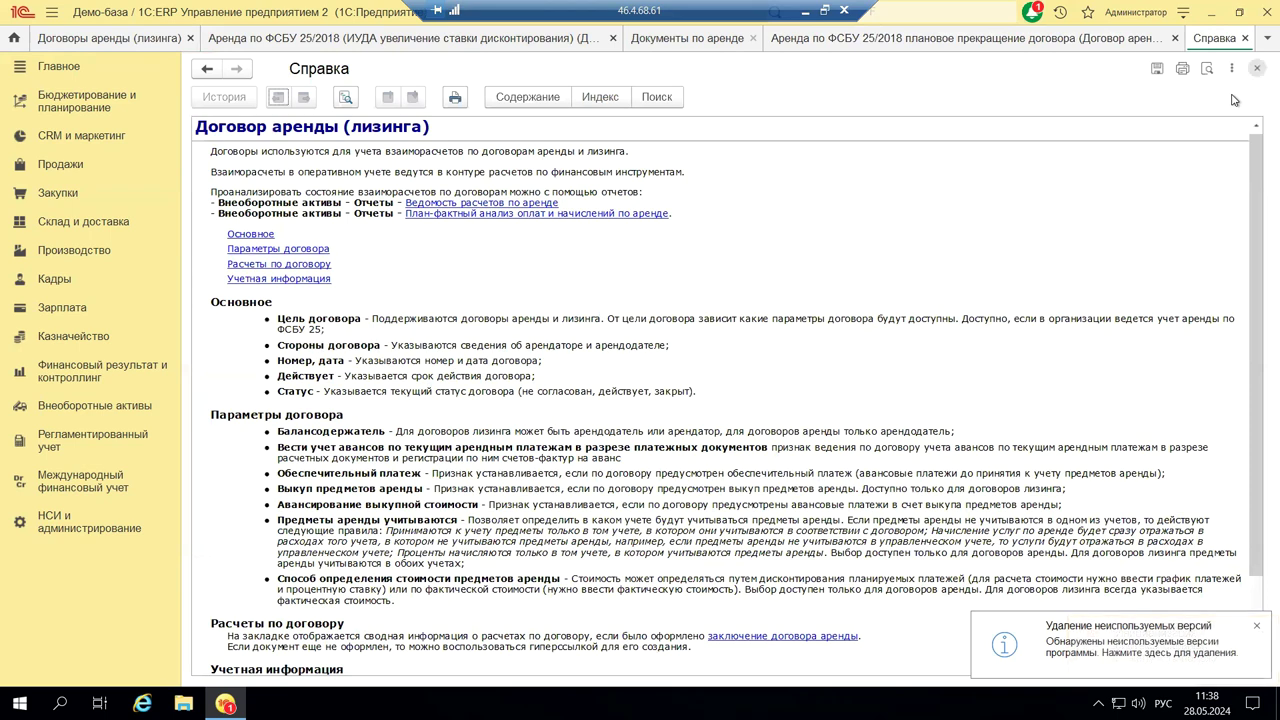
click(1257, 67)
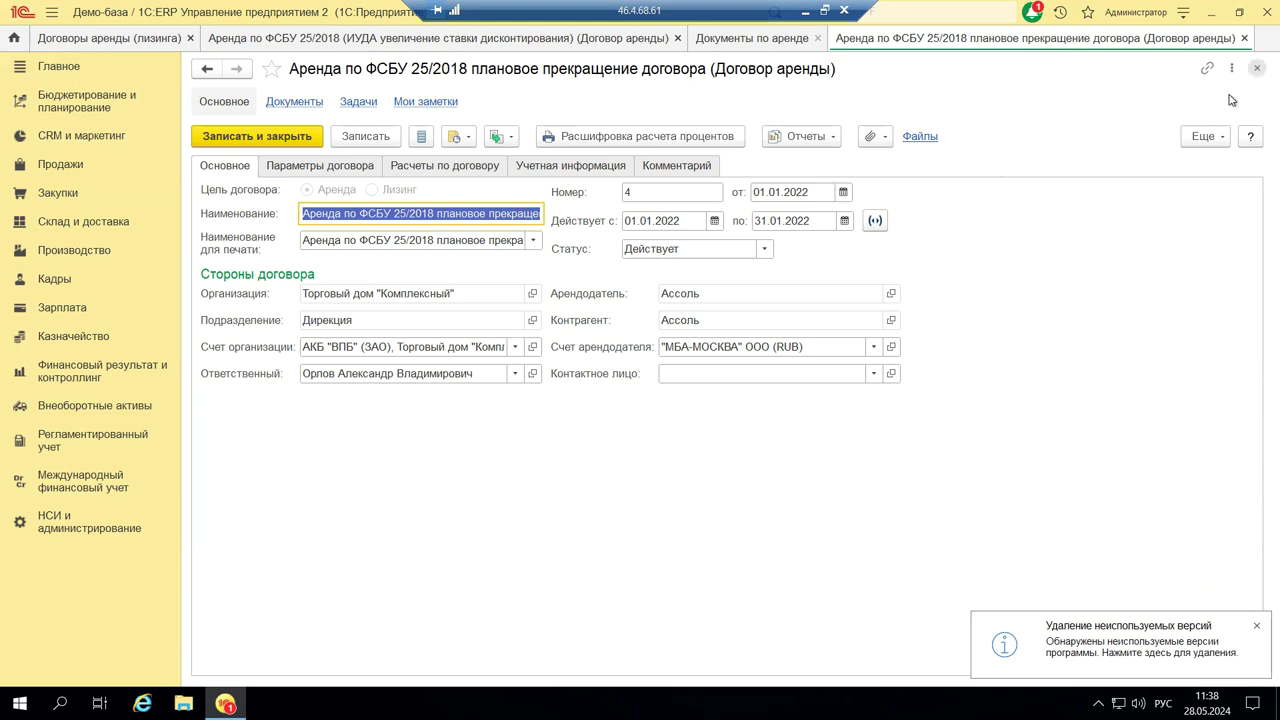
click(1257, 67)
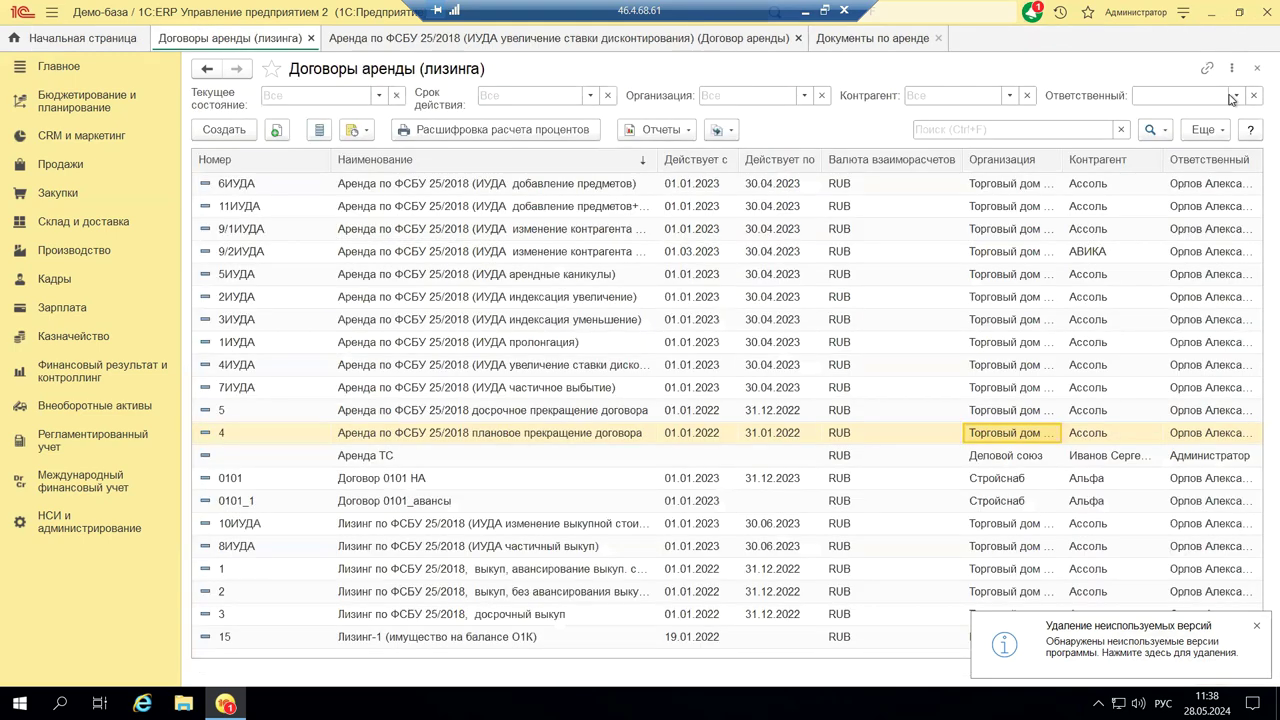
Switch to the PowerPoint presentation, view slide 11 about lease documents, and return to the 1C:ERP remote session.
click(806, 12)
scroll(578, 290, down, 1)
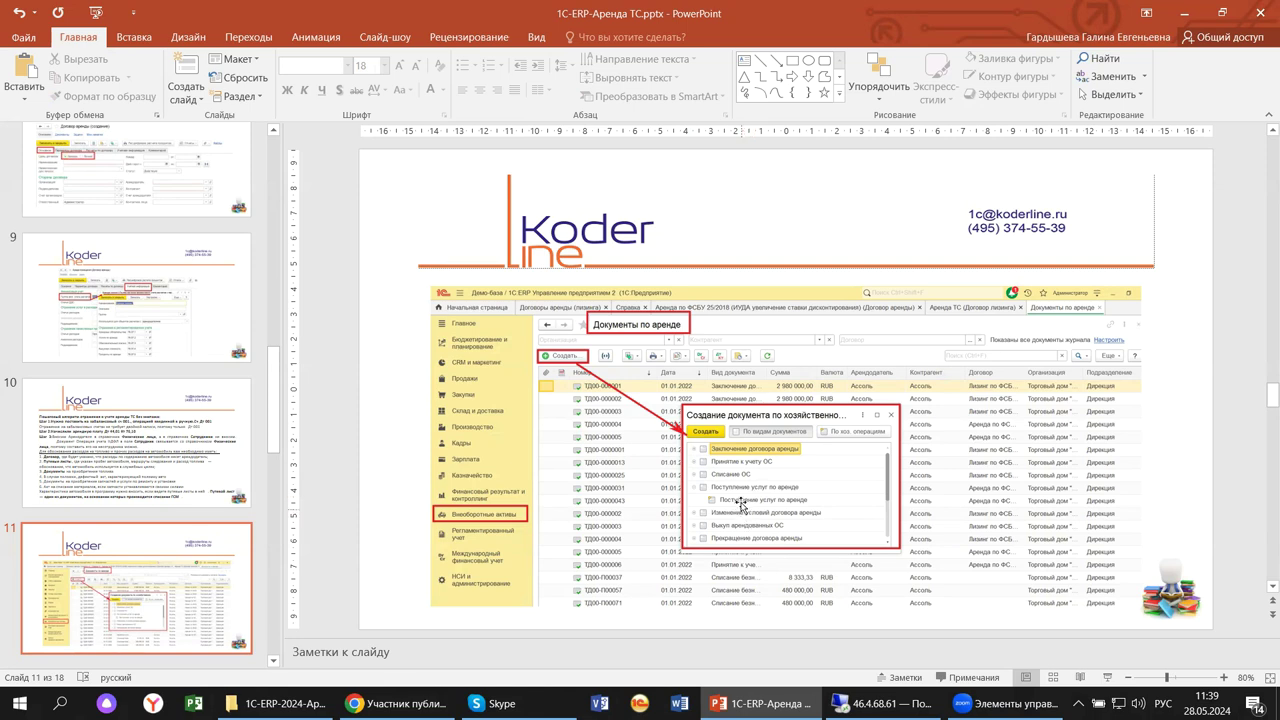
click(875, 704)
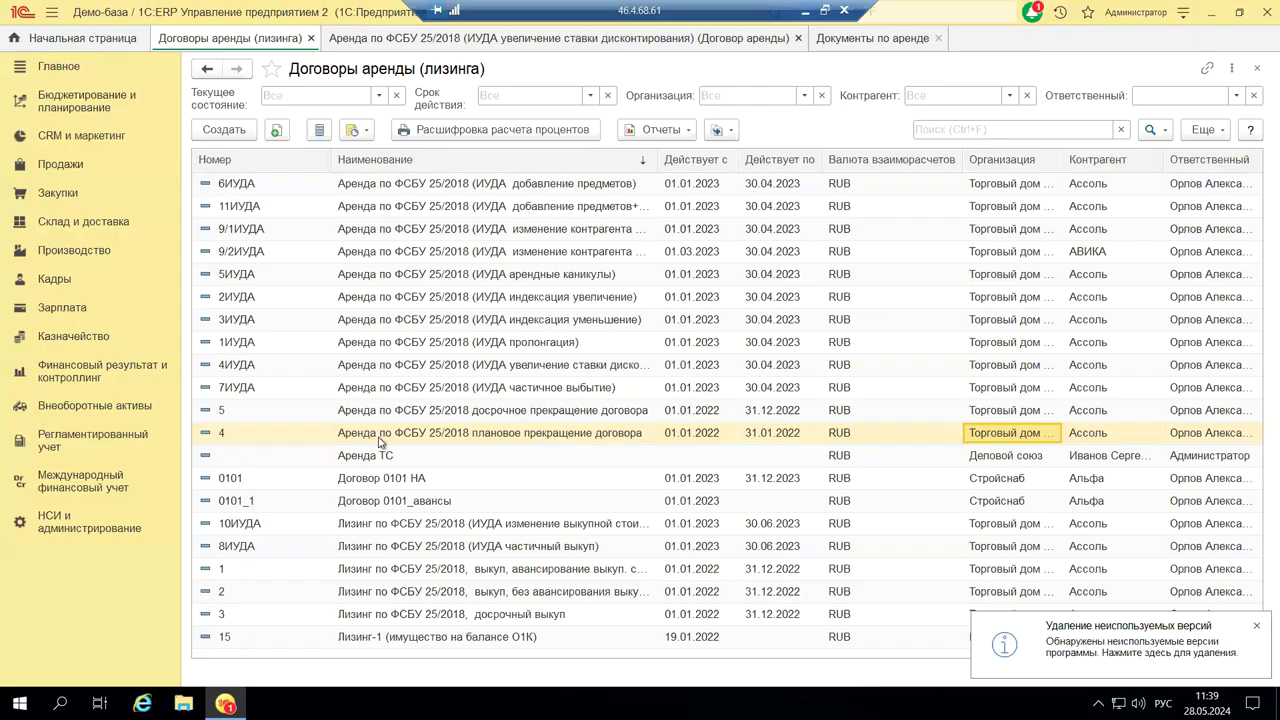
Open the lease documents from the non-current assets section and examine the document types available for creation, expanding Заключение договора аренды.
click(128, 414)
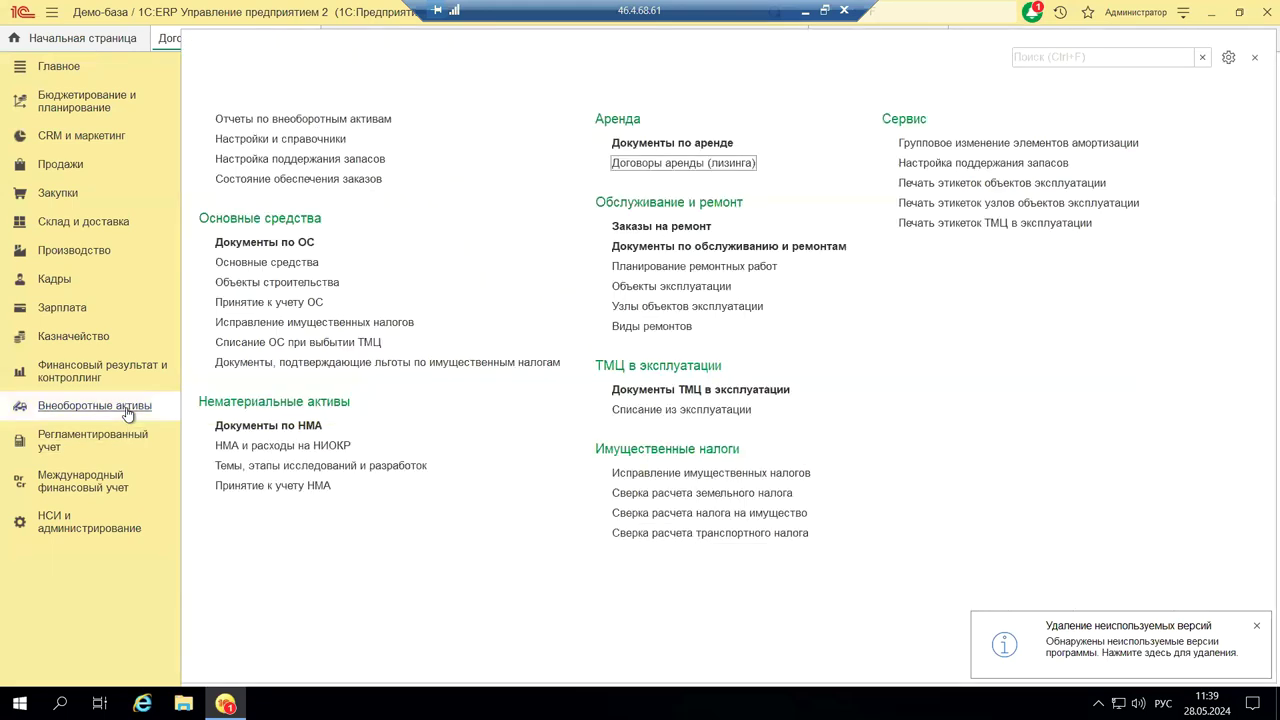
click(636, 146)
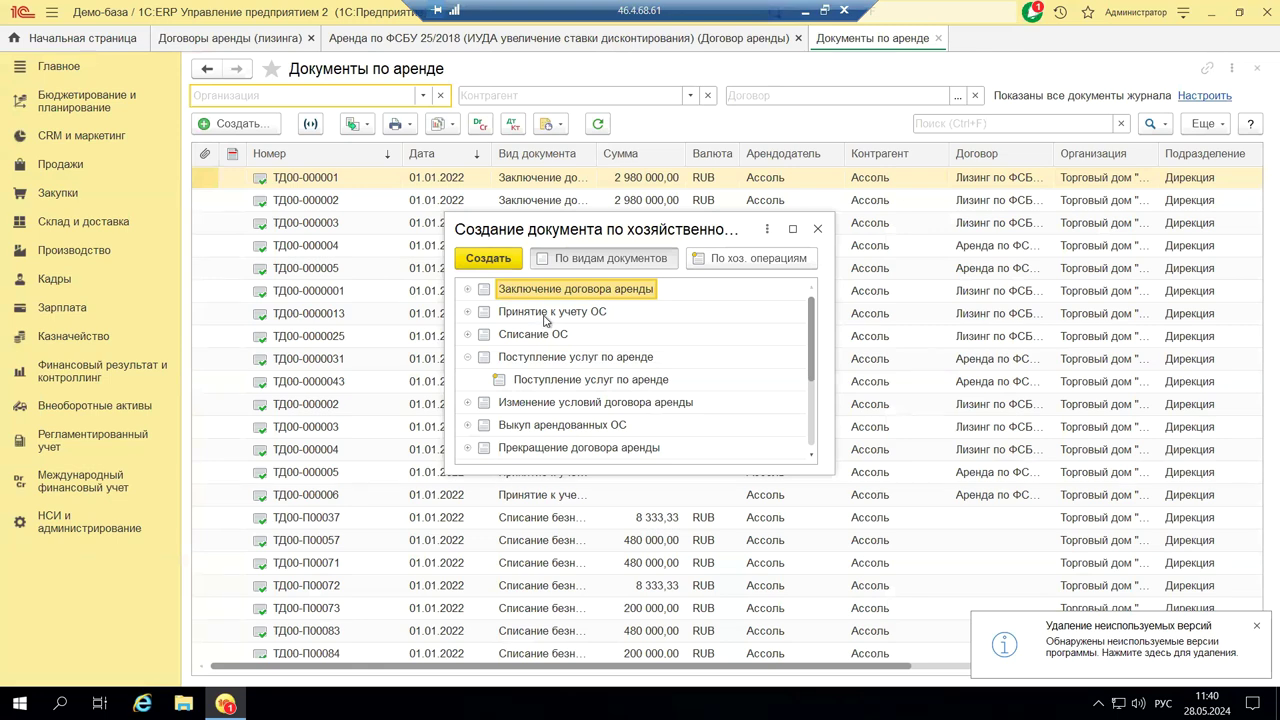
click(468, 290)
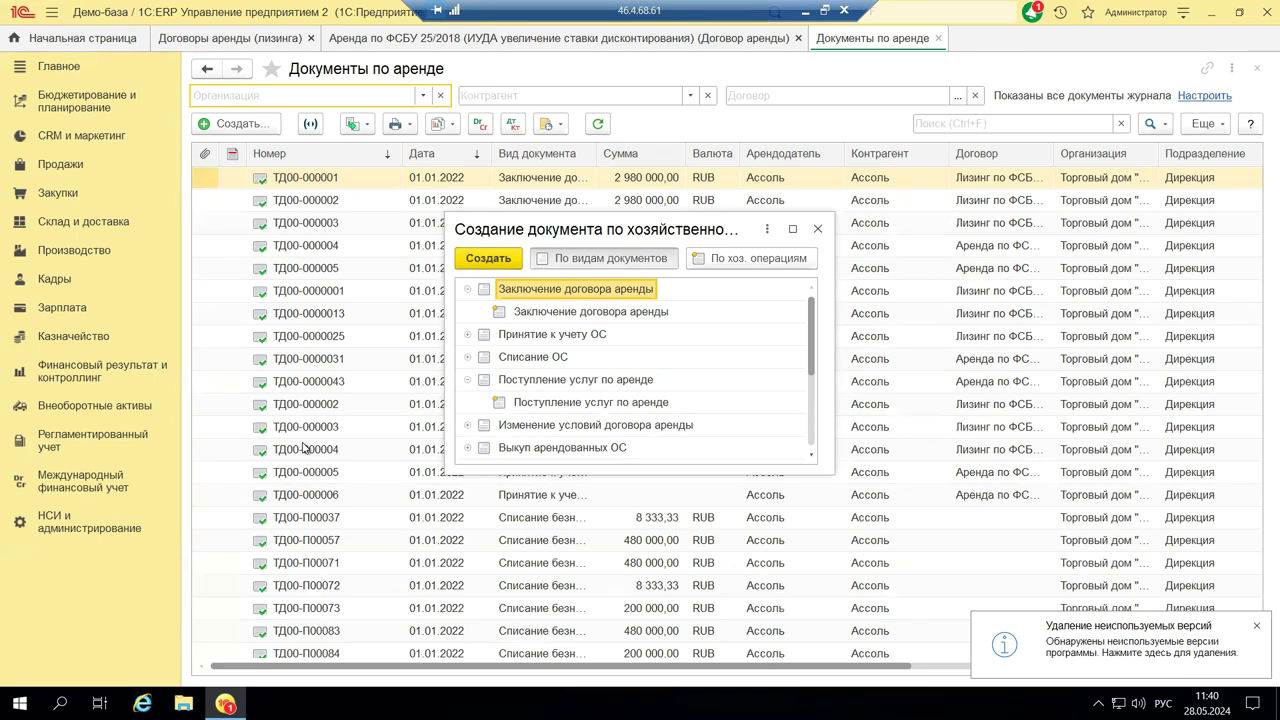
click(115, 440)
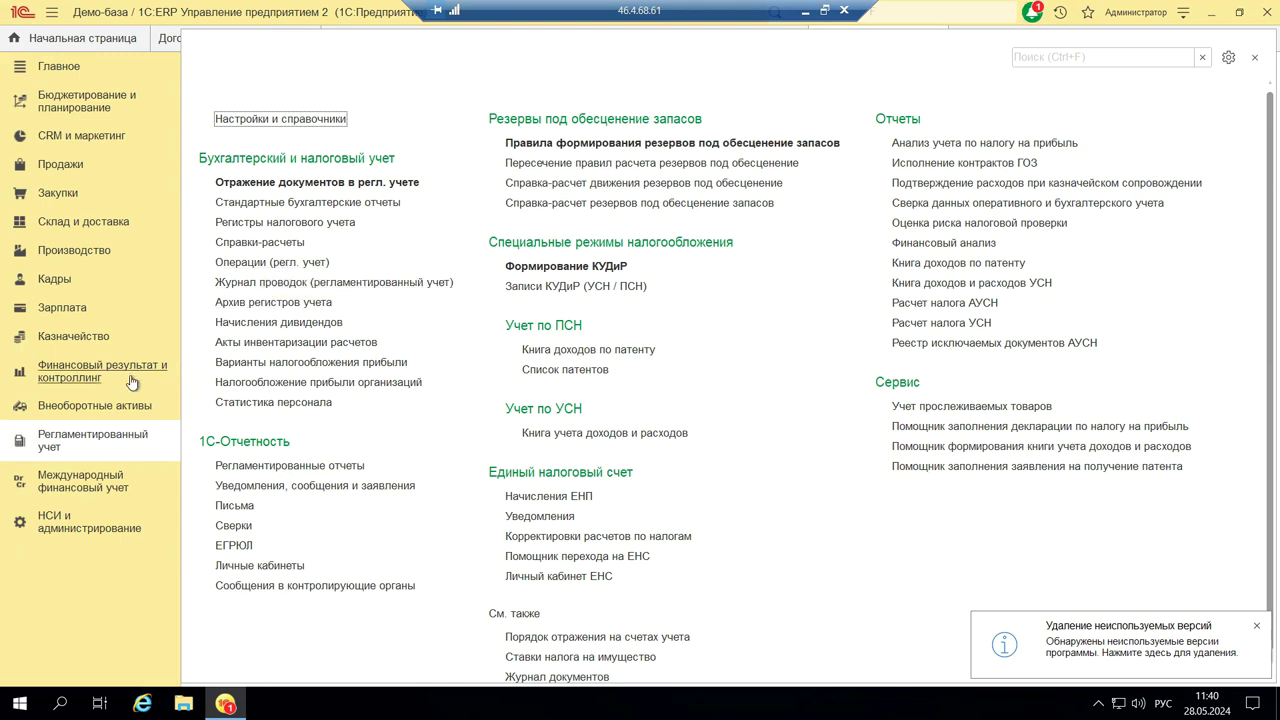
click(102, 410)
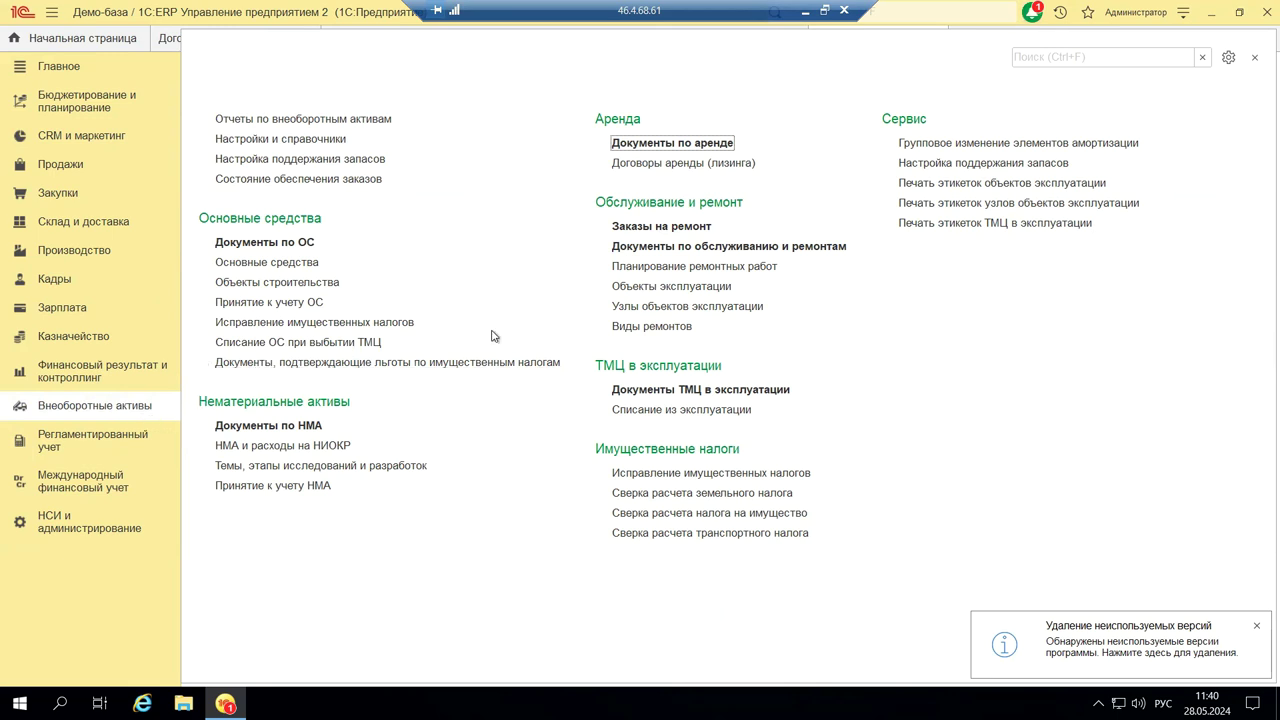
click(706, 144)
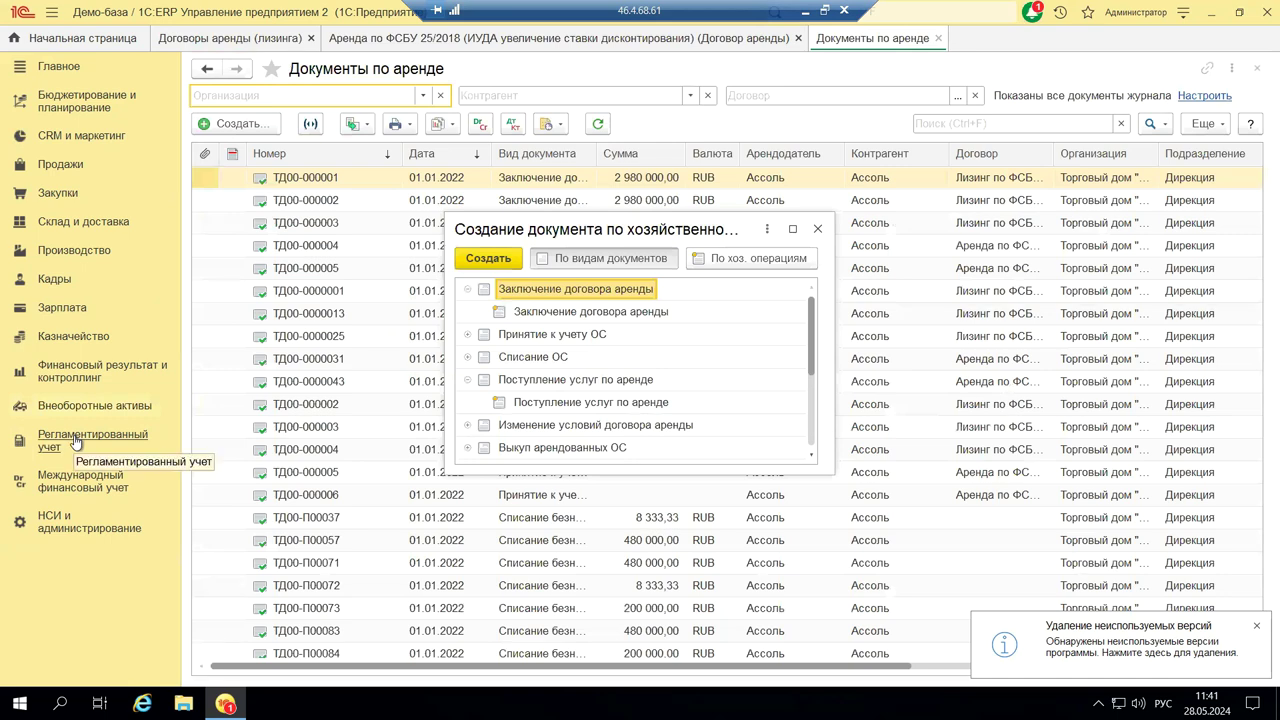
Open month closing from the financial result section and view the details of the operation Признание в налоговом учете арендных платежей.
click(97, 378)
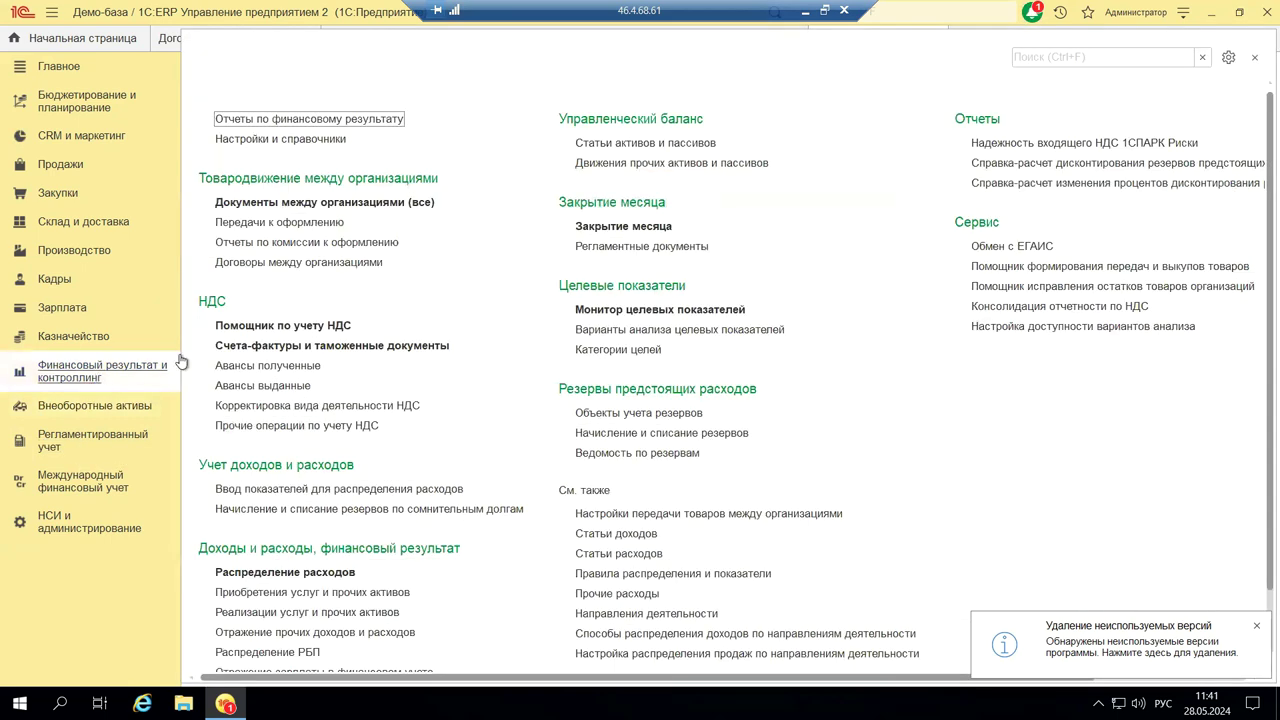
click(624, 227)
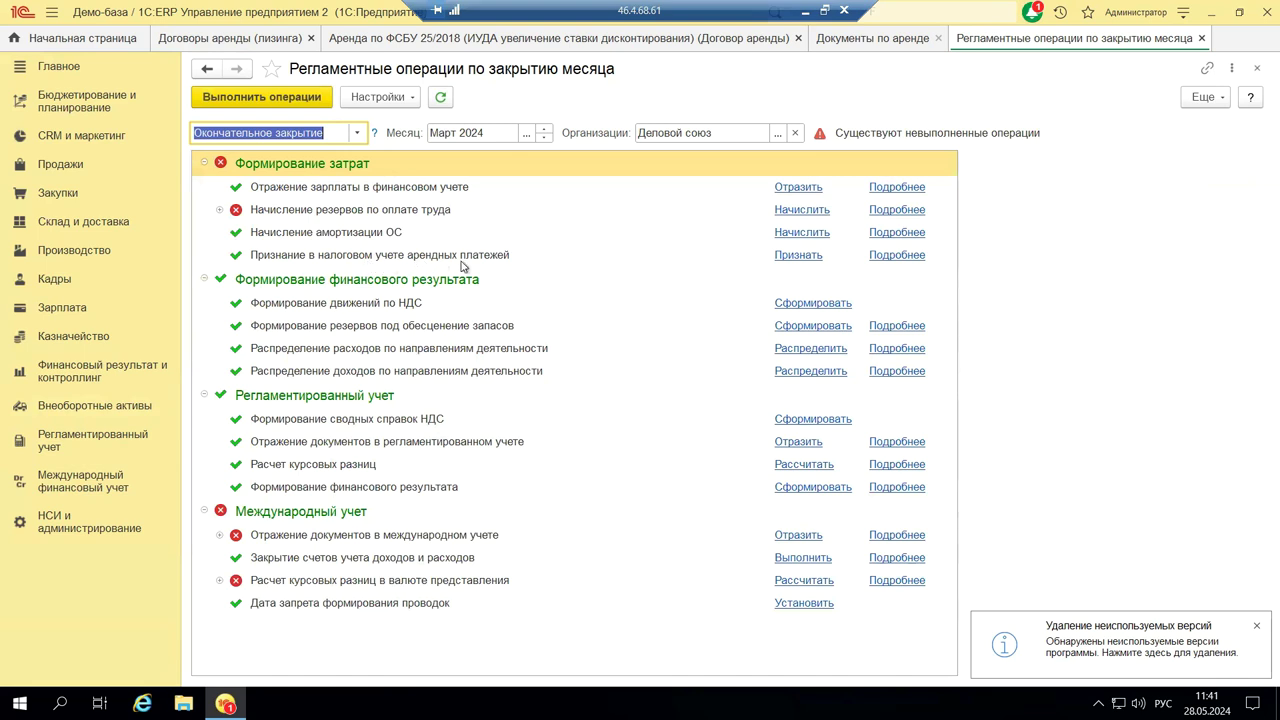
right_click(894, 259)
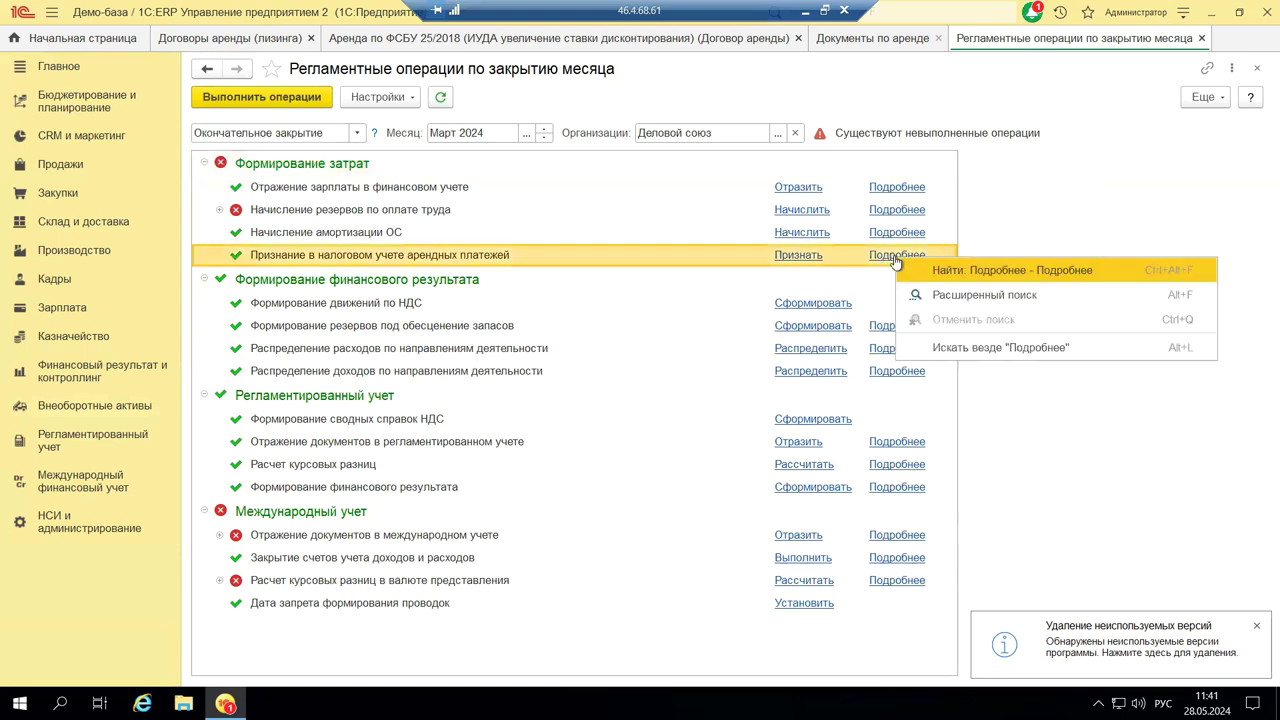
key(Escape)
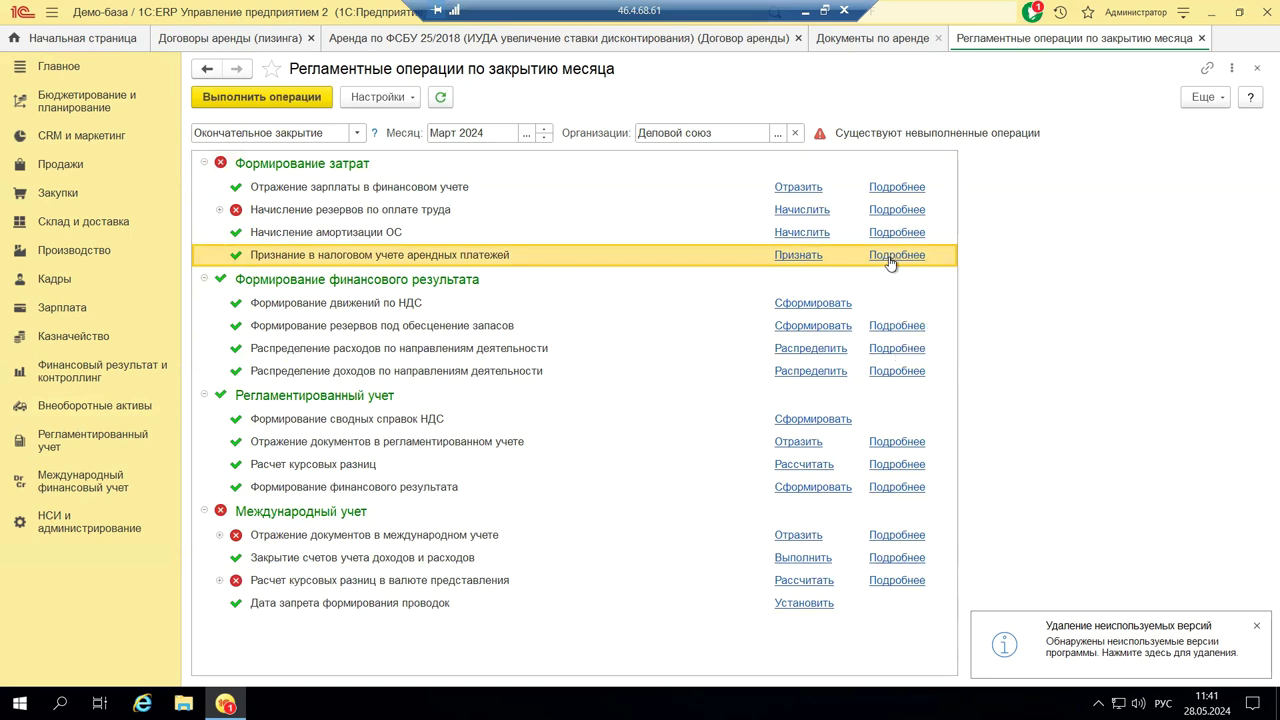
click(891, 256)
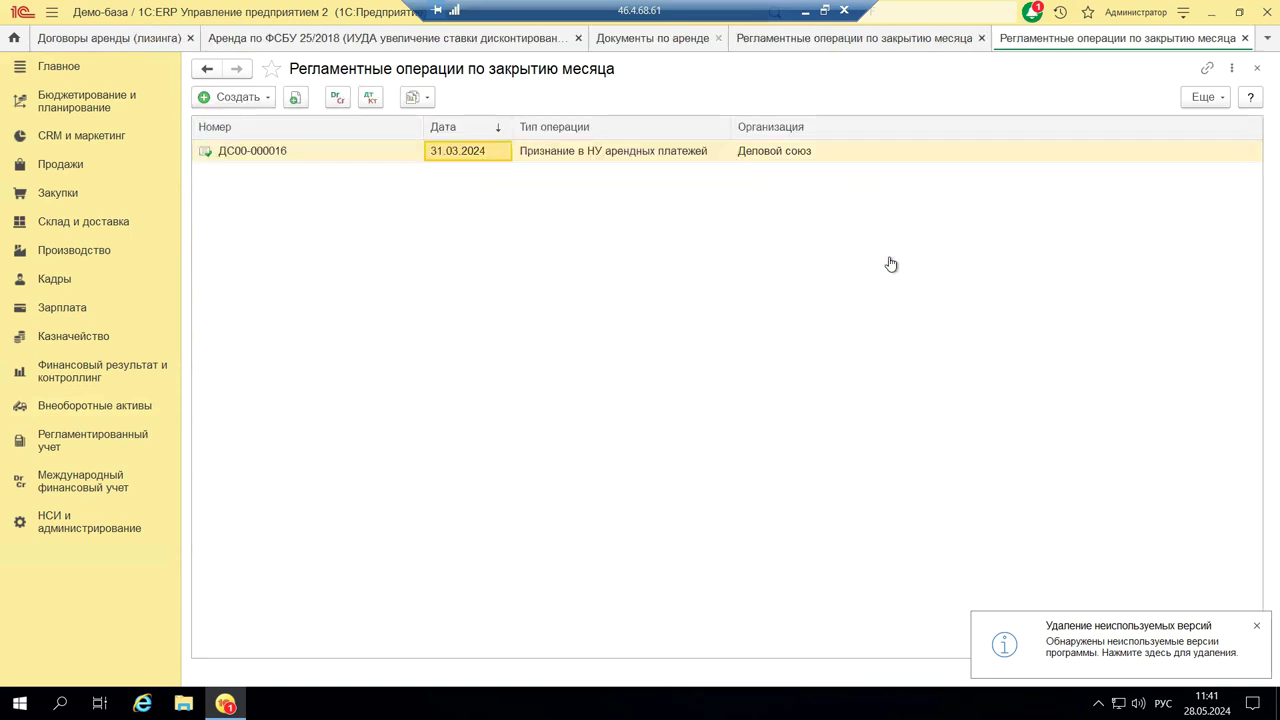
Open the regulatory operation dated 31.03.2024, view its available reports, and return to the month-closing operations.
double_click(537, 157)
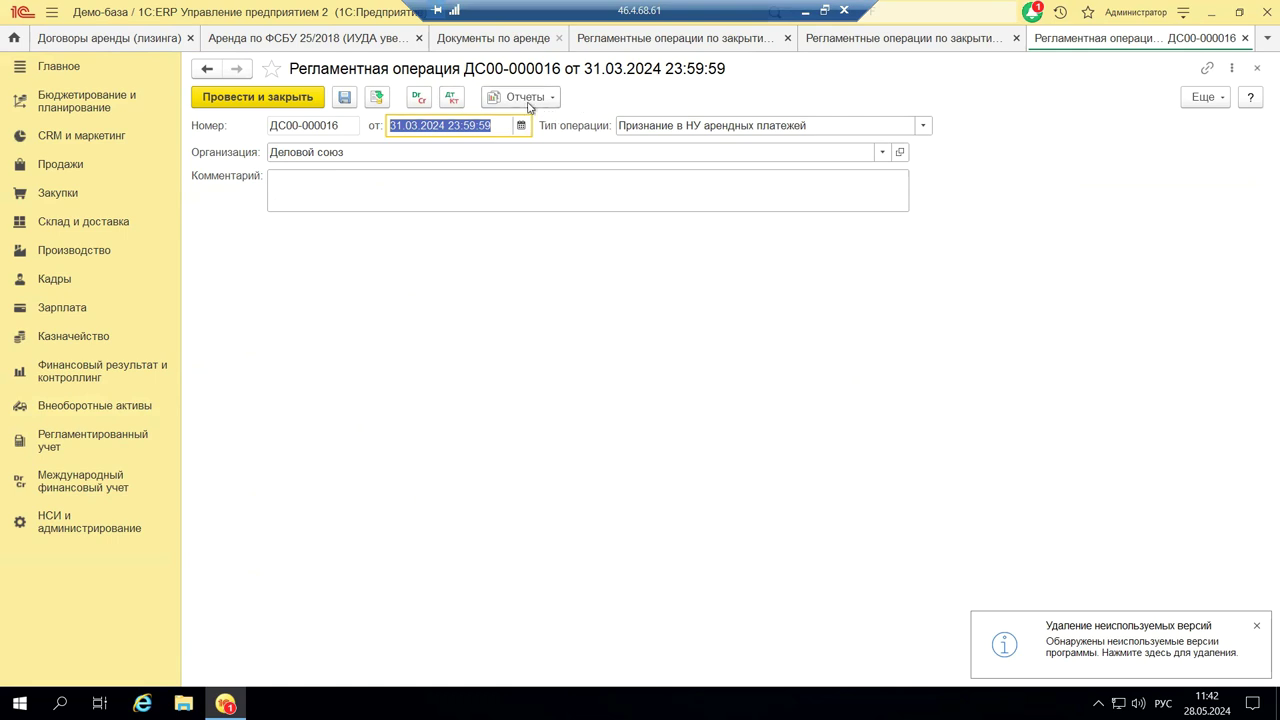
click(514, 99)
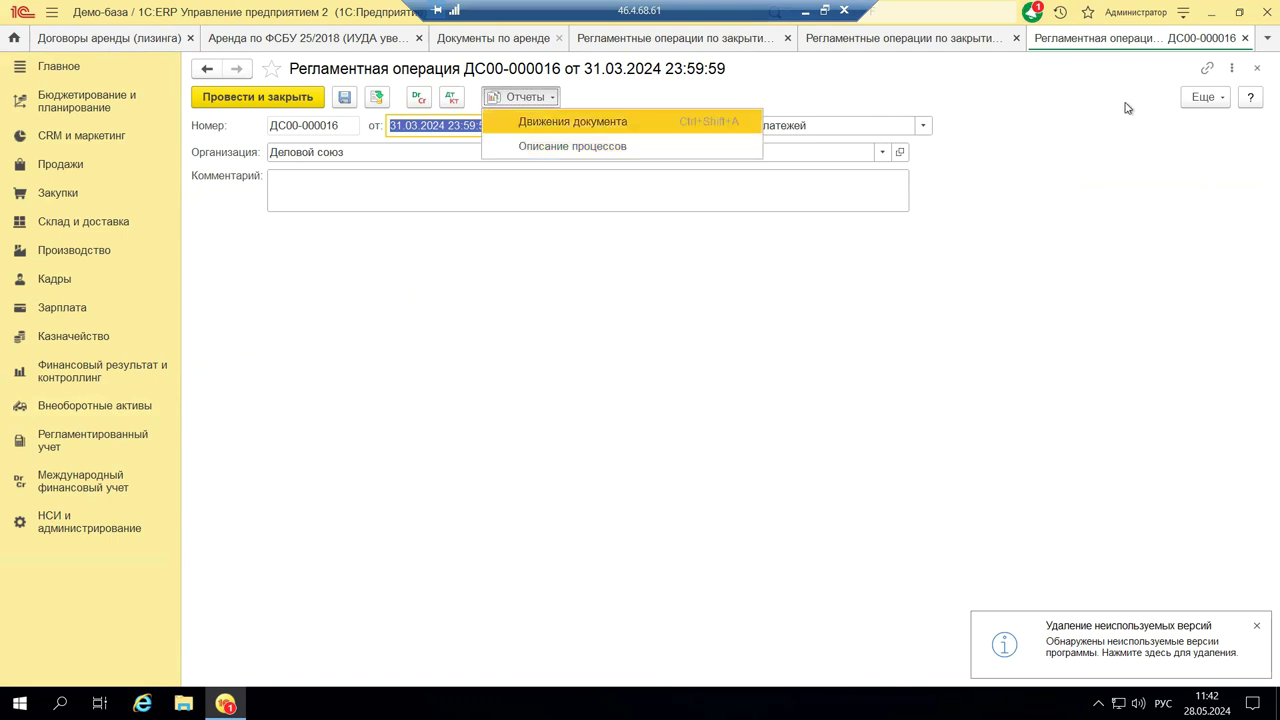
click(1257, 67)
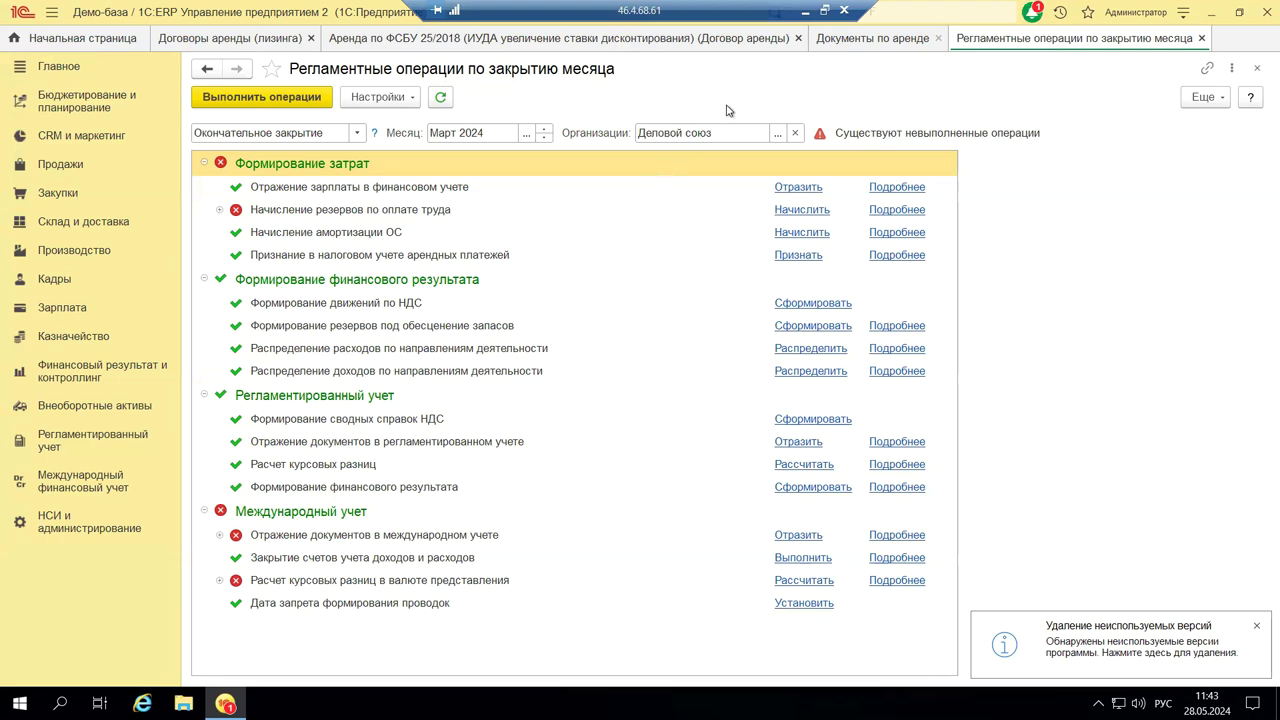
Switch to the PowerPoint presentation and review slides 12 to 15 on lease service receipts, contract term changes and electronic transport documents.
click(806, 11)
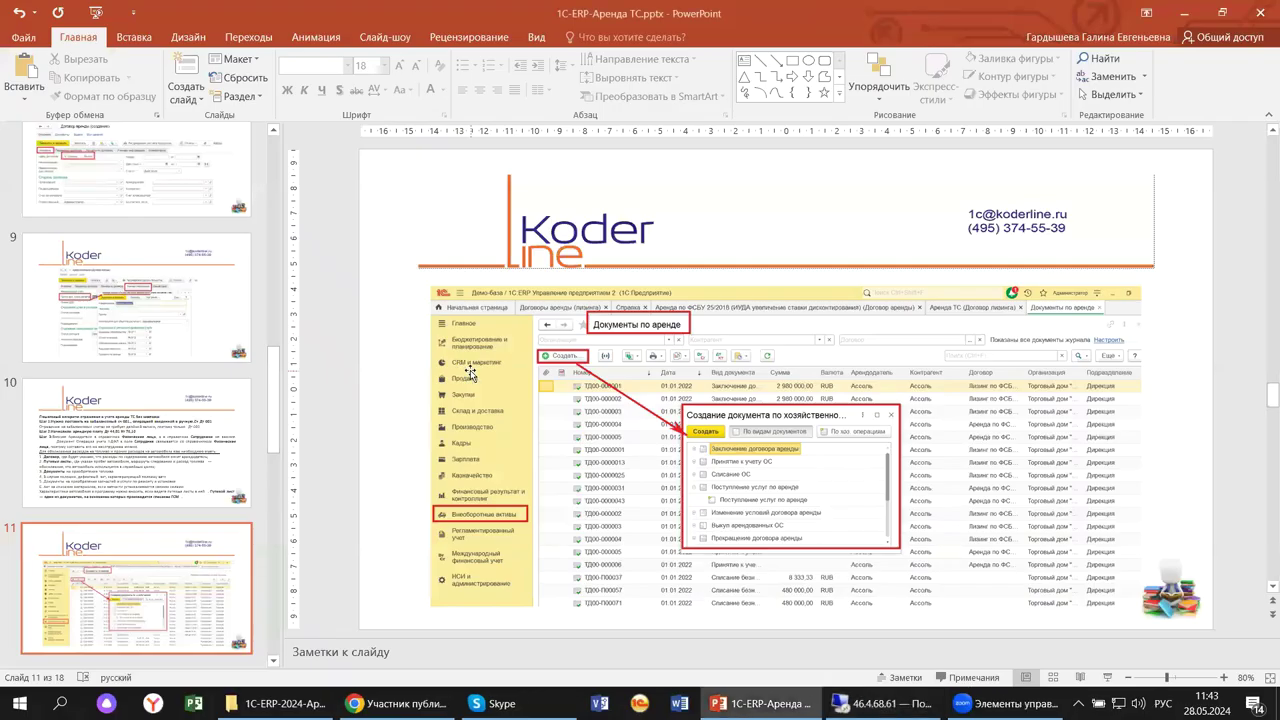
scroll(470, 372, down, 2)
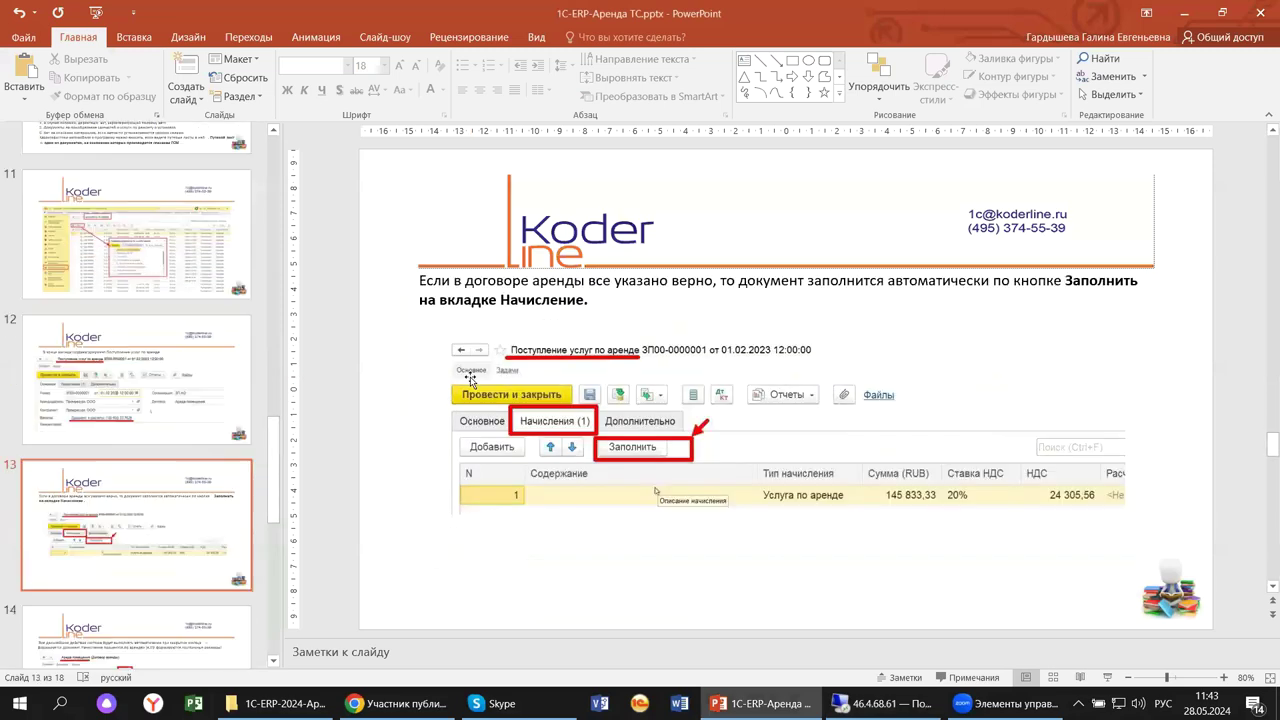
click(214, 352)
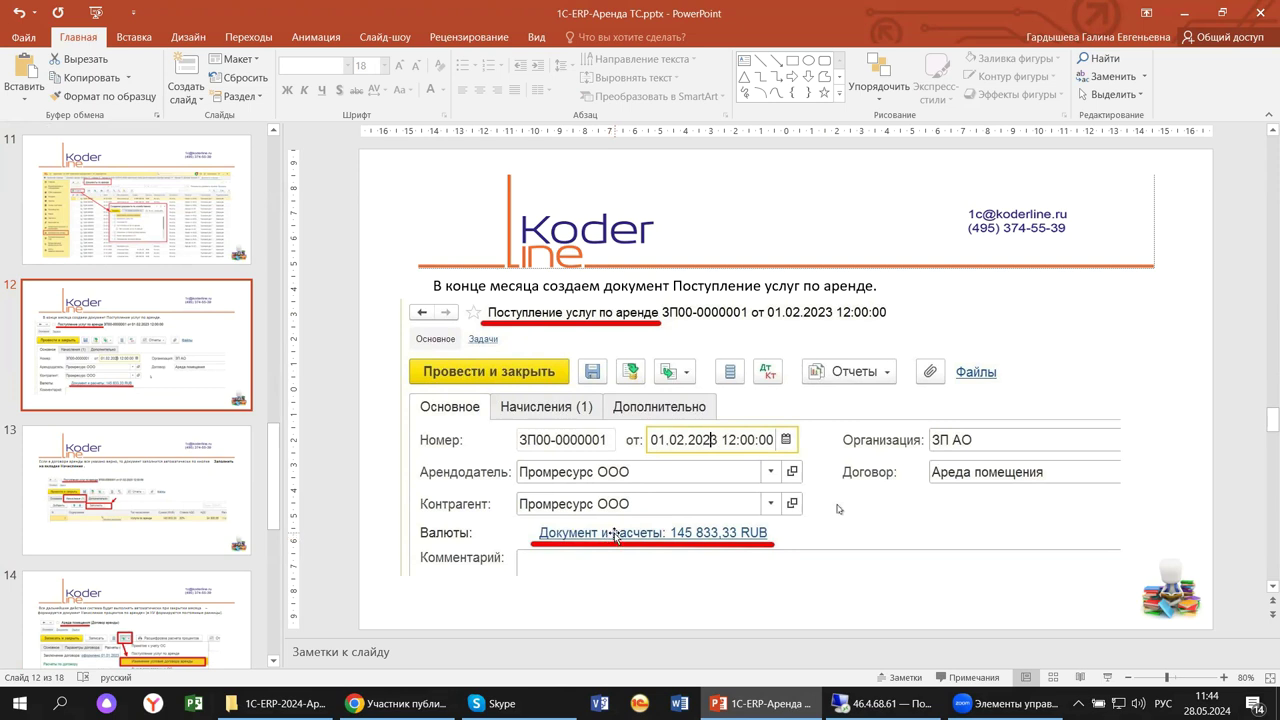
click(231, 497)
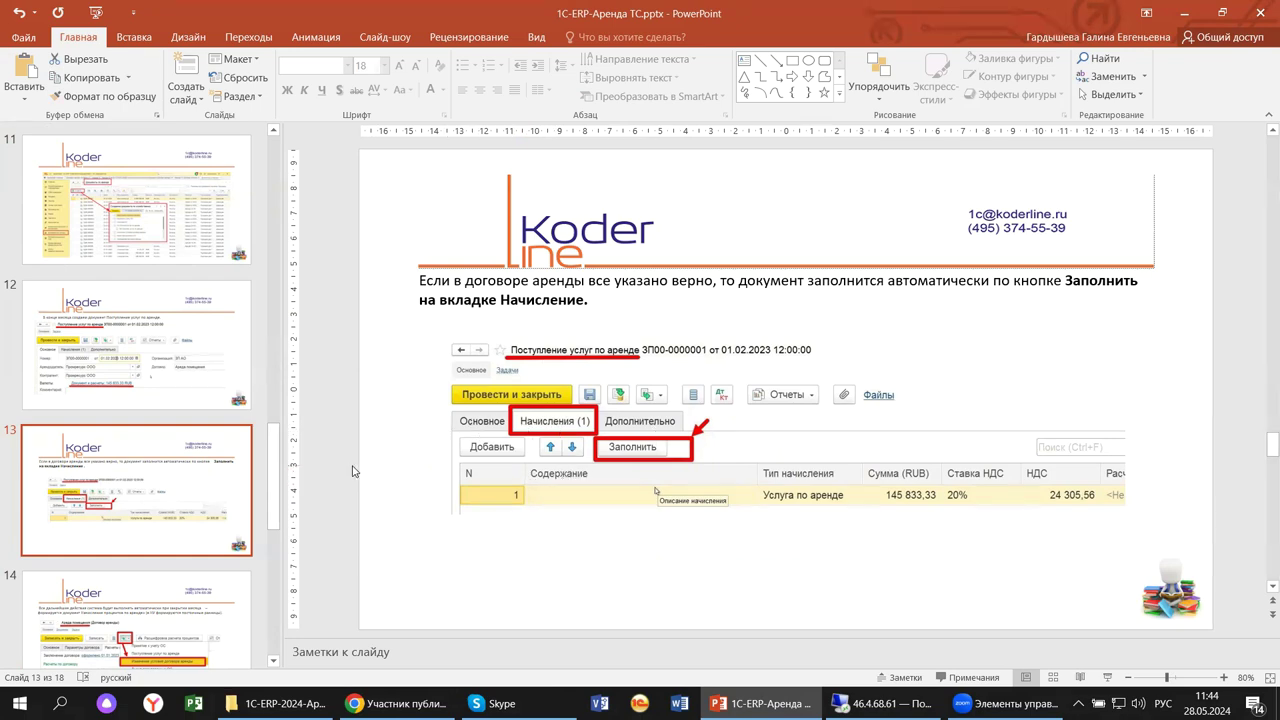
scroll(352, 471, down, 1)
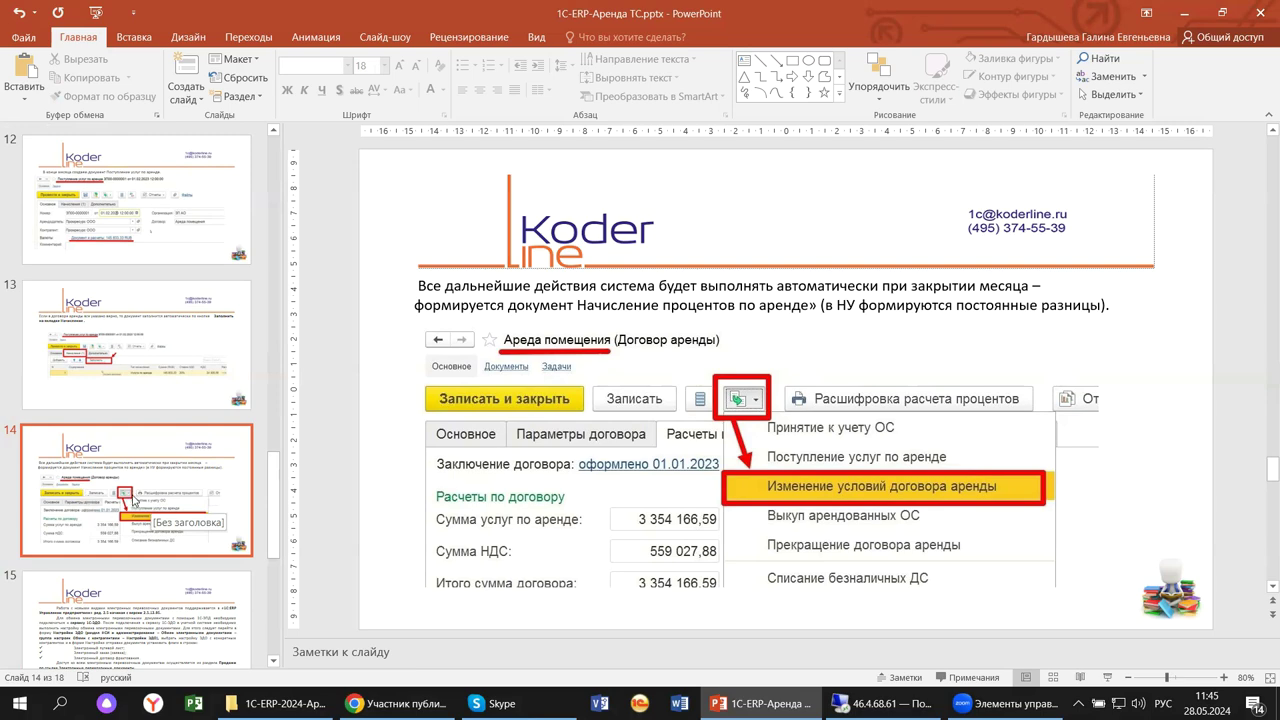
click(125, 629)
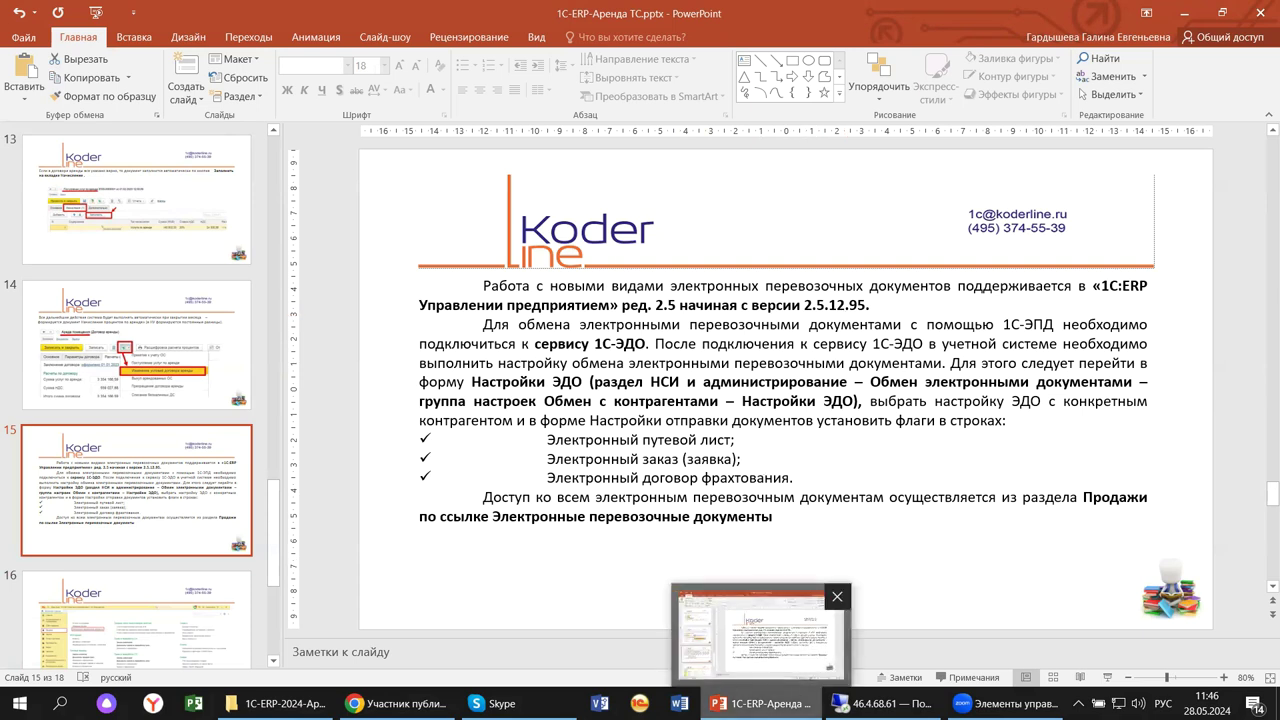
Return to the 1C:ERP session, view the platform and configuration versions in the program information, and close it.
click(880, 703)
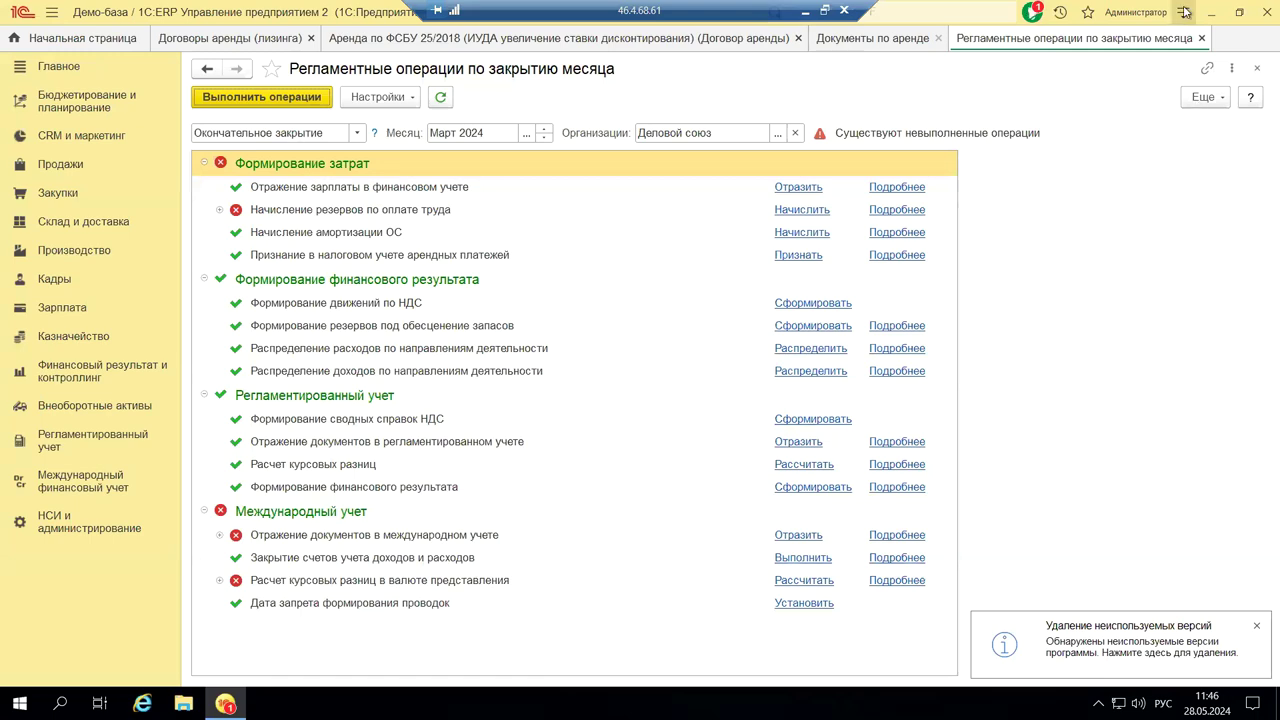
click(1184, 12)
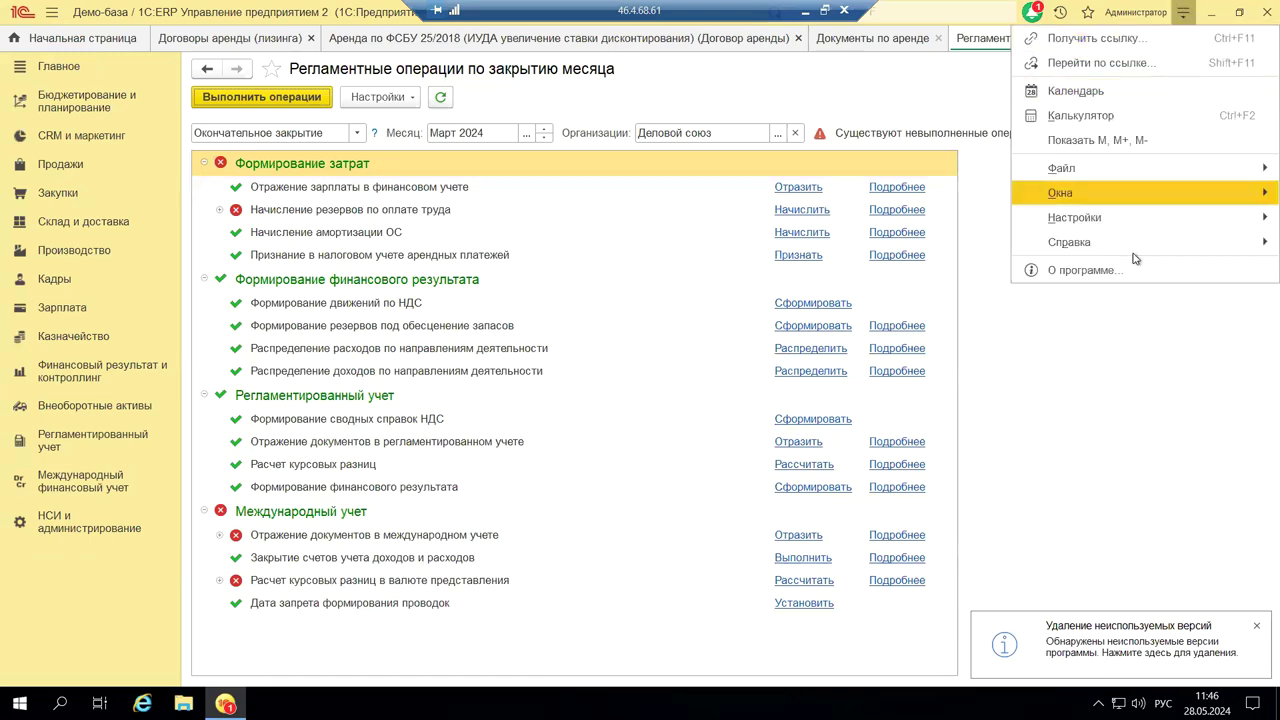
click(1082, 270)
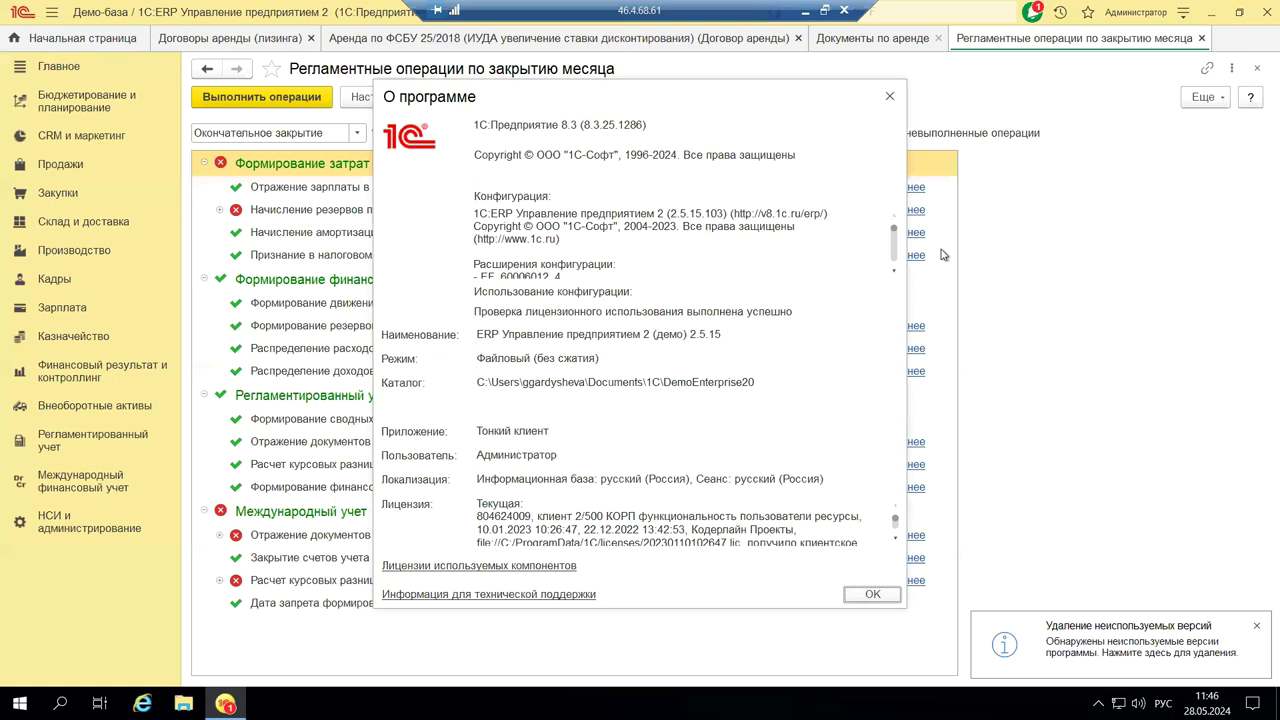
triple_click(590, 124)
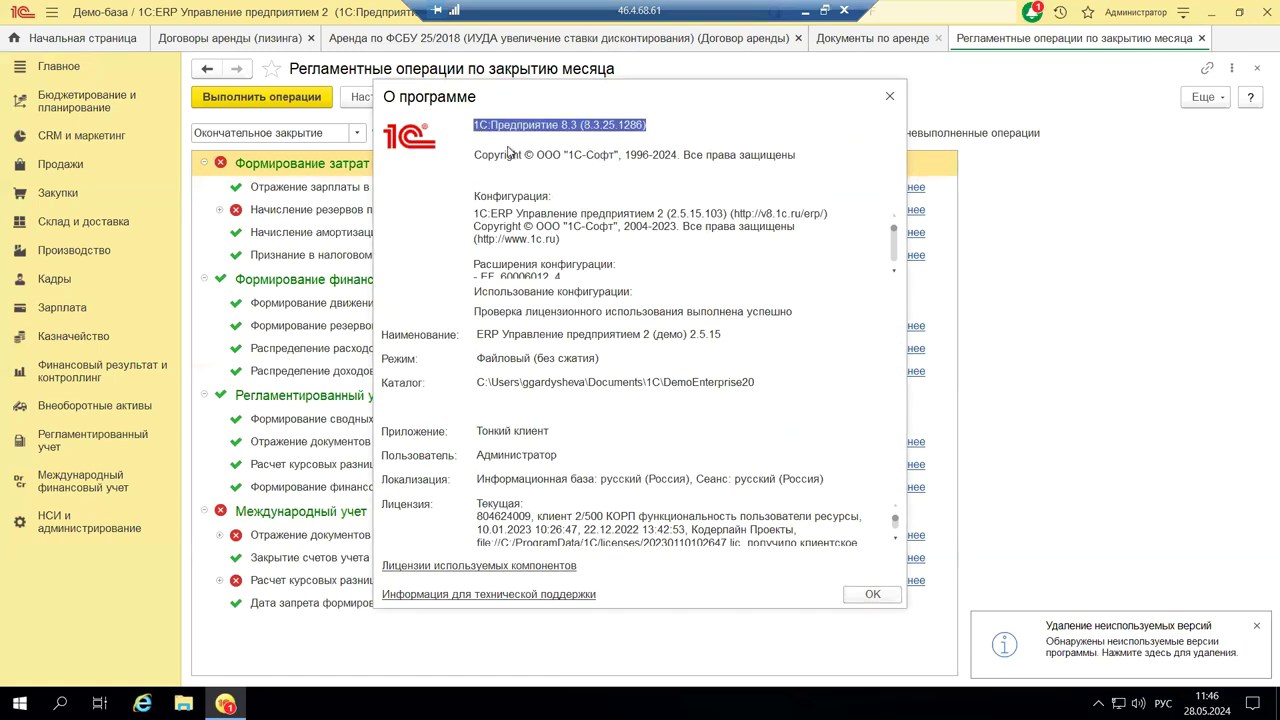
triple_click(621, 220)
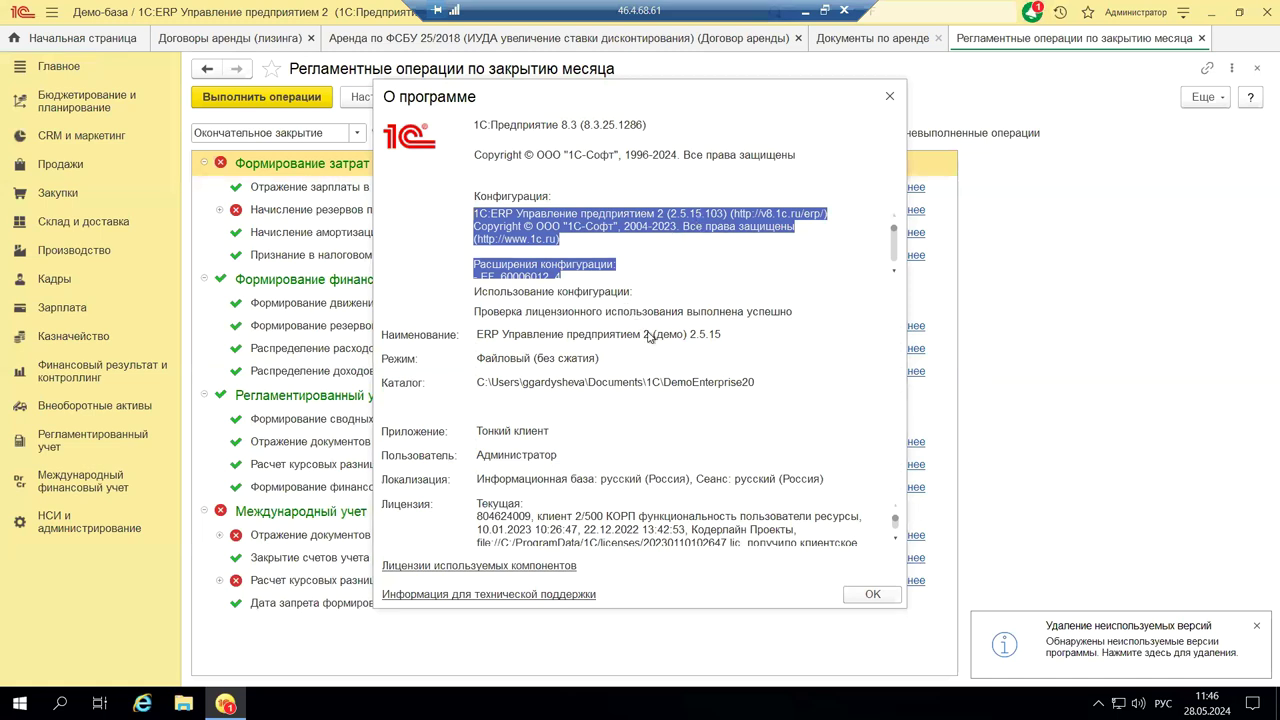
click(890, 97)
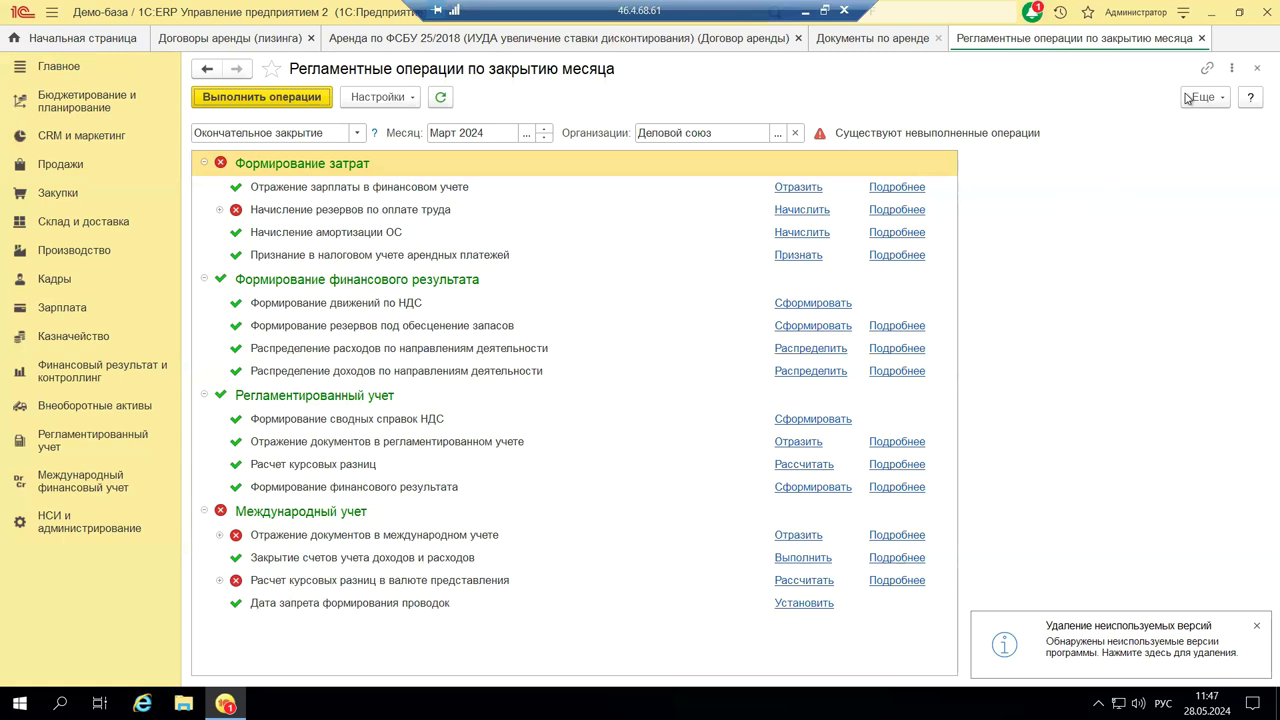
click(1183, 20)
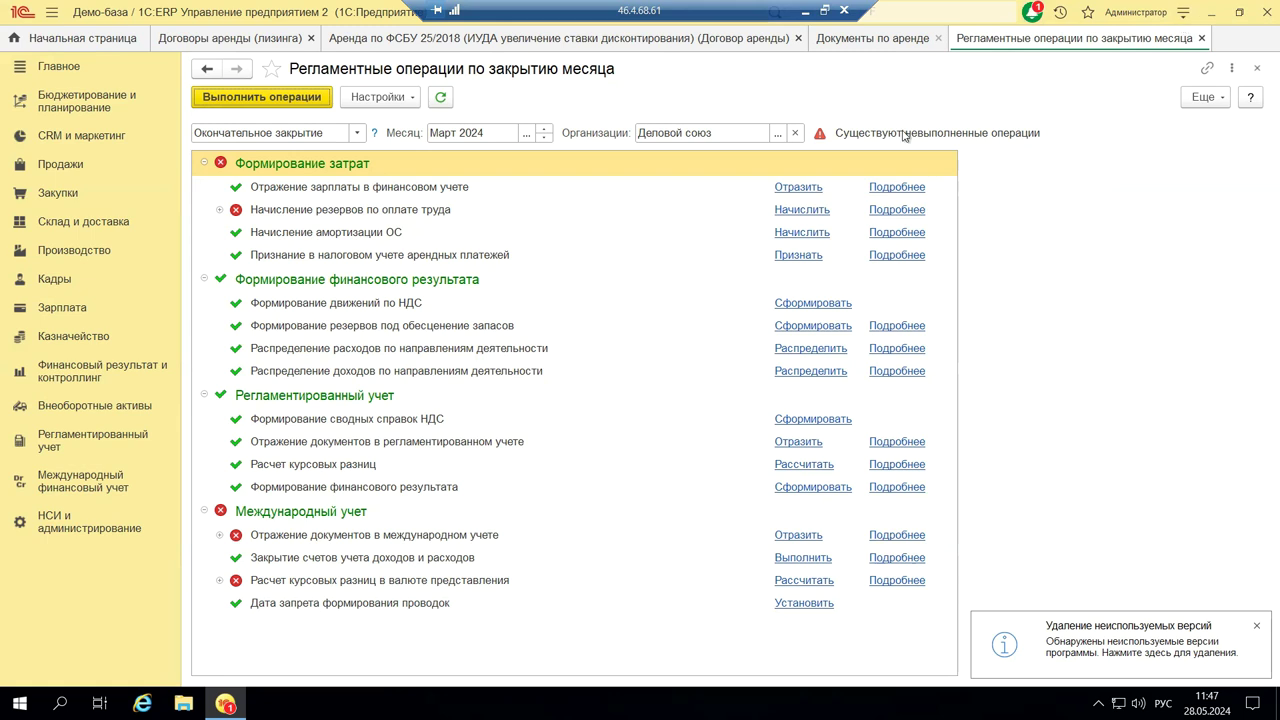
Switch to the PowerPoint presentation and view slide 15 on exchanging electronic transport documents.
click(806, 10)
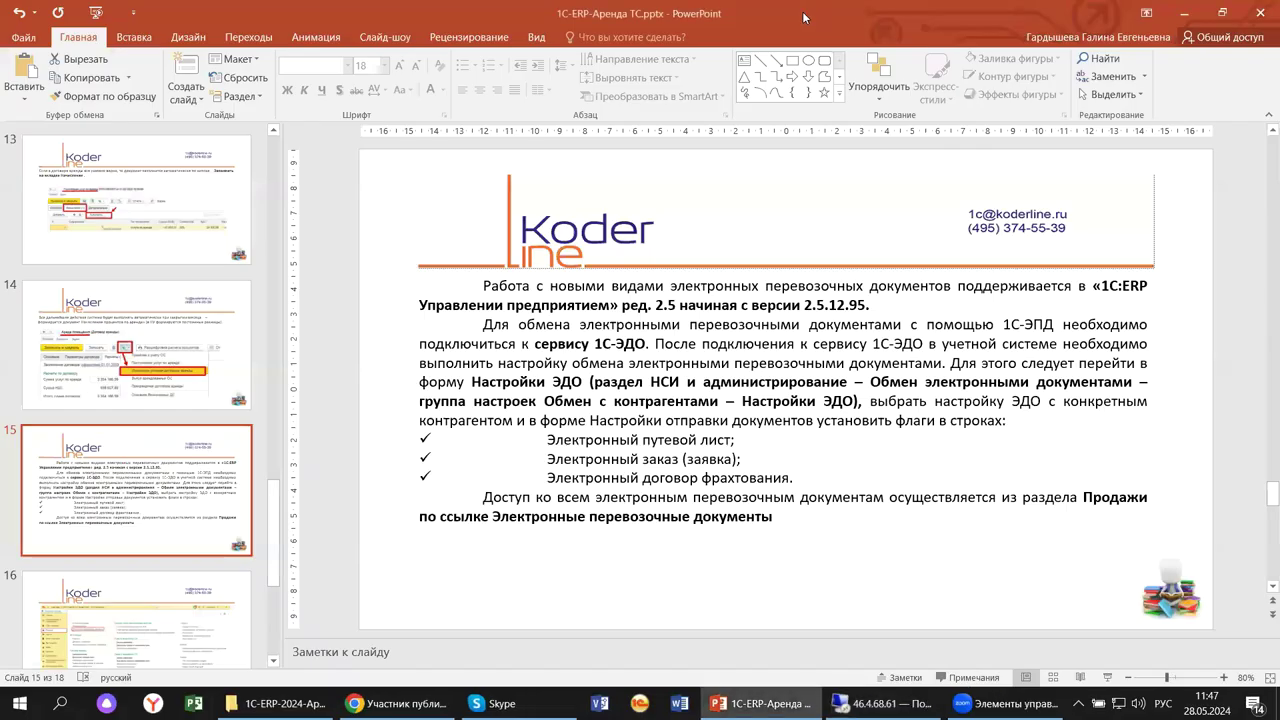
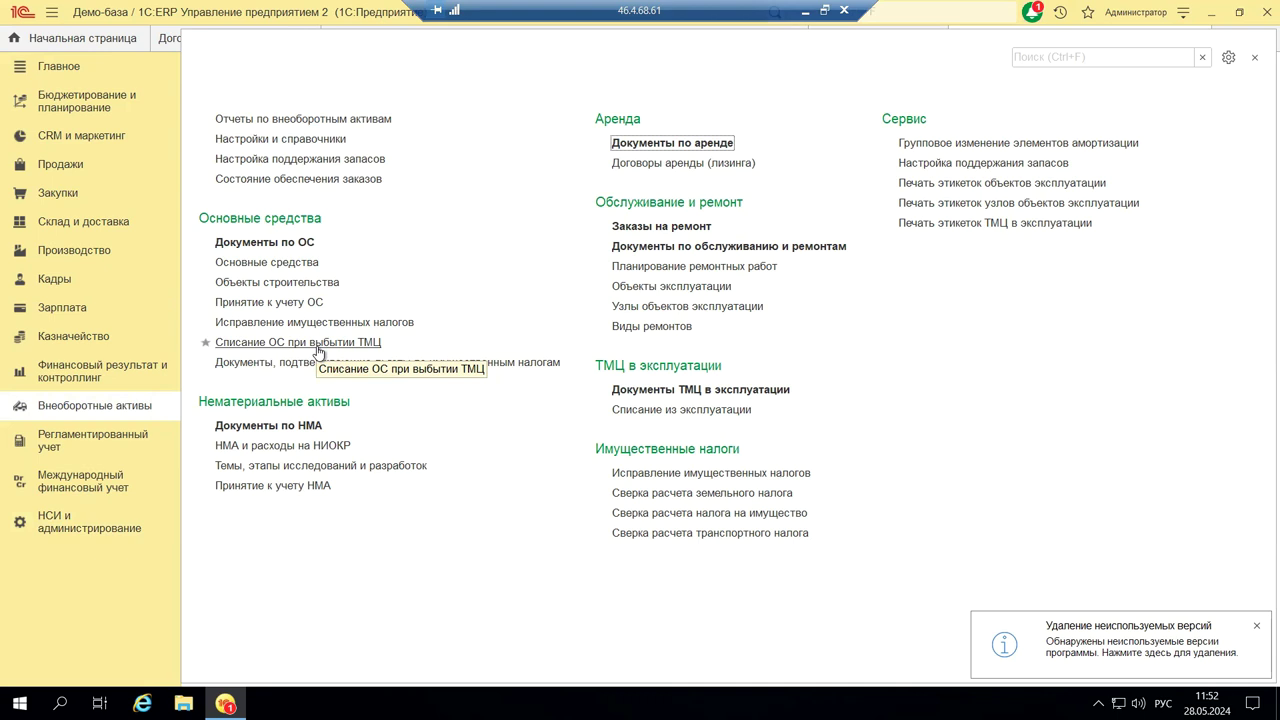
Open Принятие к учету ОС from the non-current assets section, widen the fixed asset column to read the list, and close it.
click(270, 303)
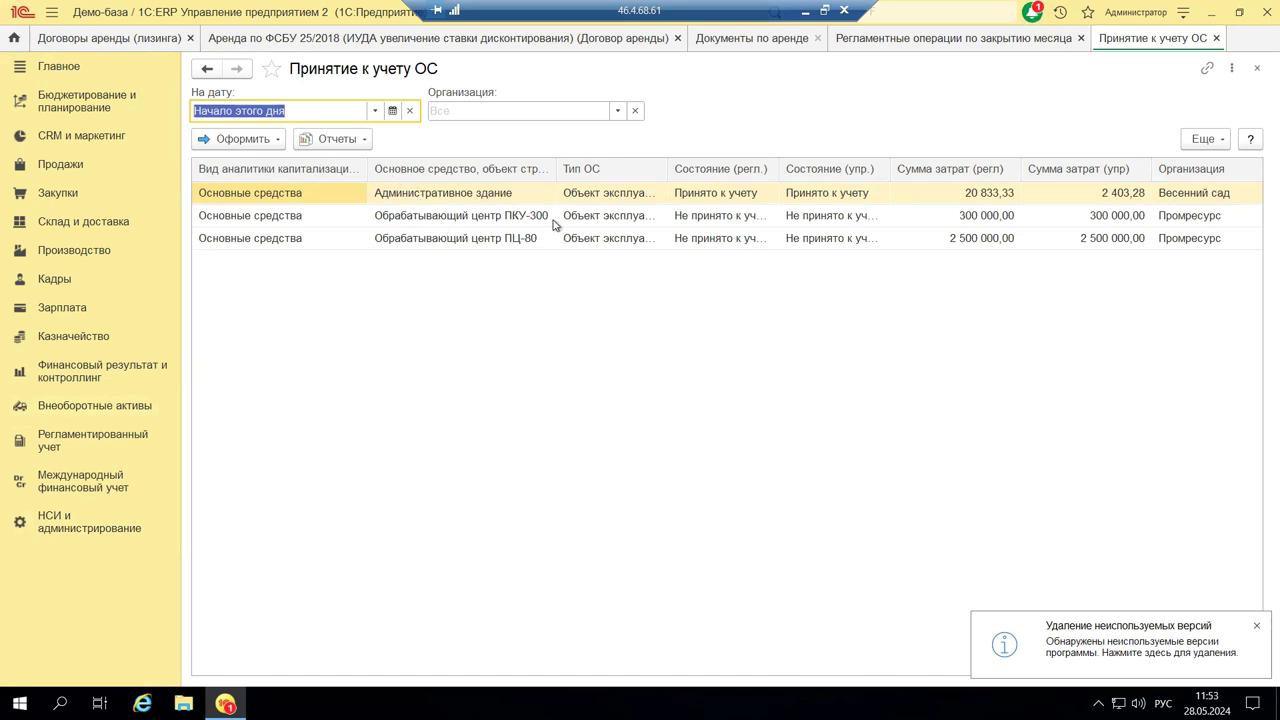
drag(556, 170, 589, 183)
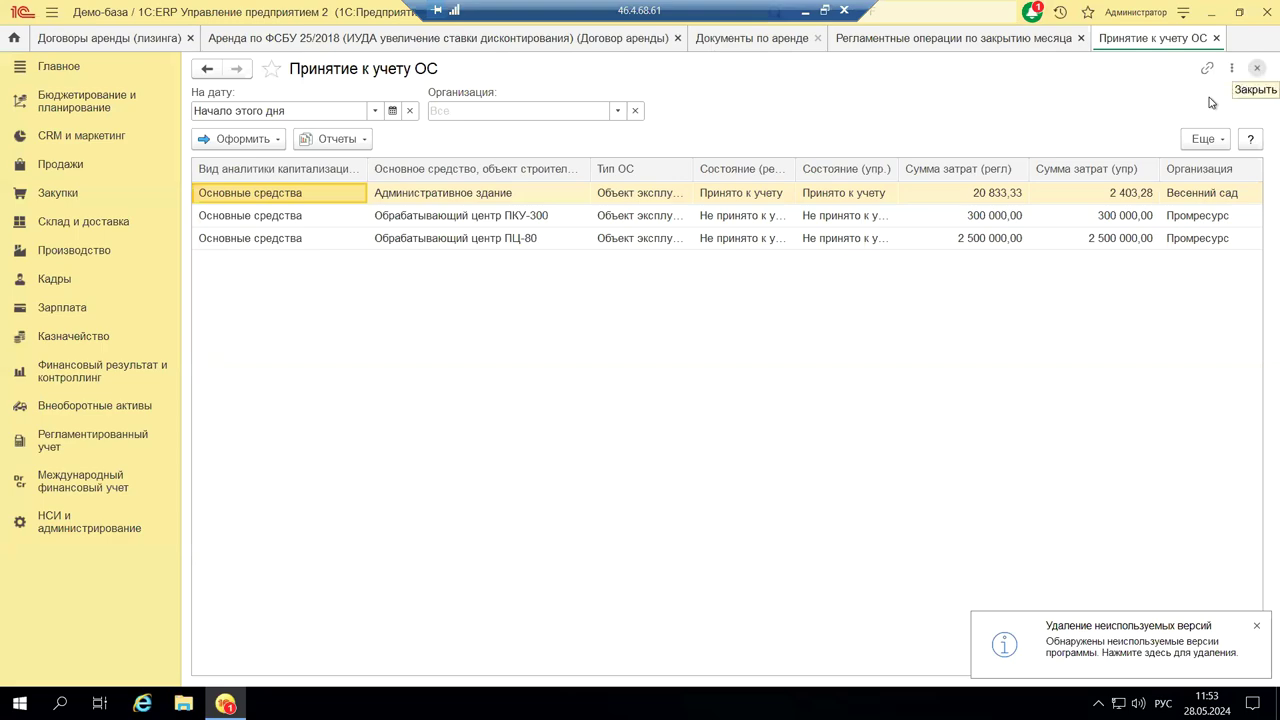
click(1257, 68)
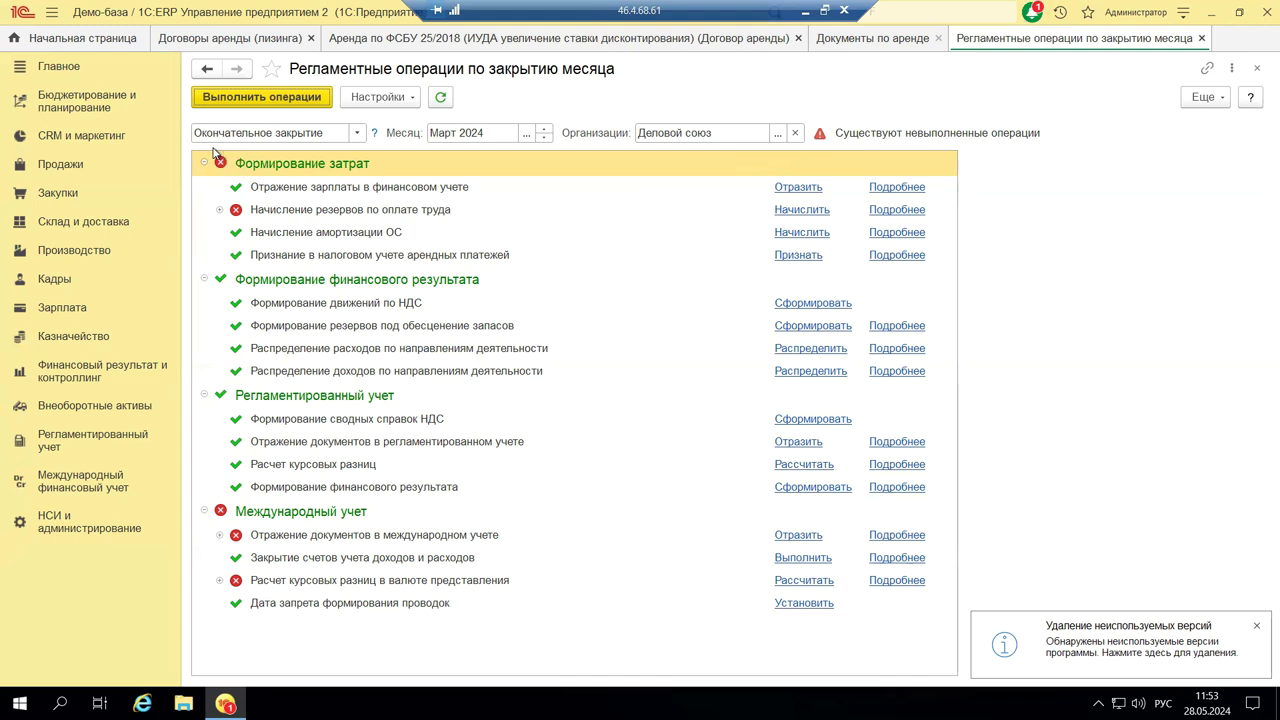
View the available month-closing types without changing the selection, and open Регламентированные отчеты from the regulated accounting section.
click(359, 134)
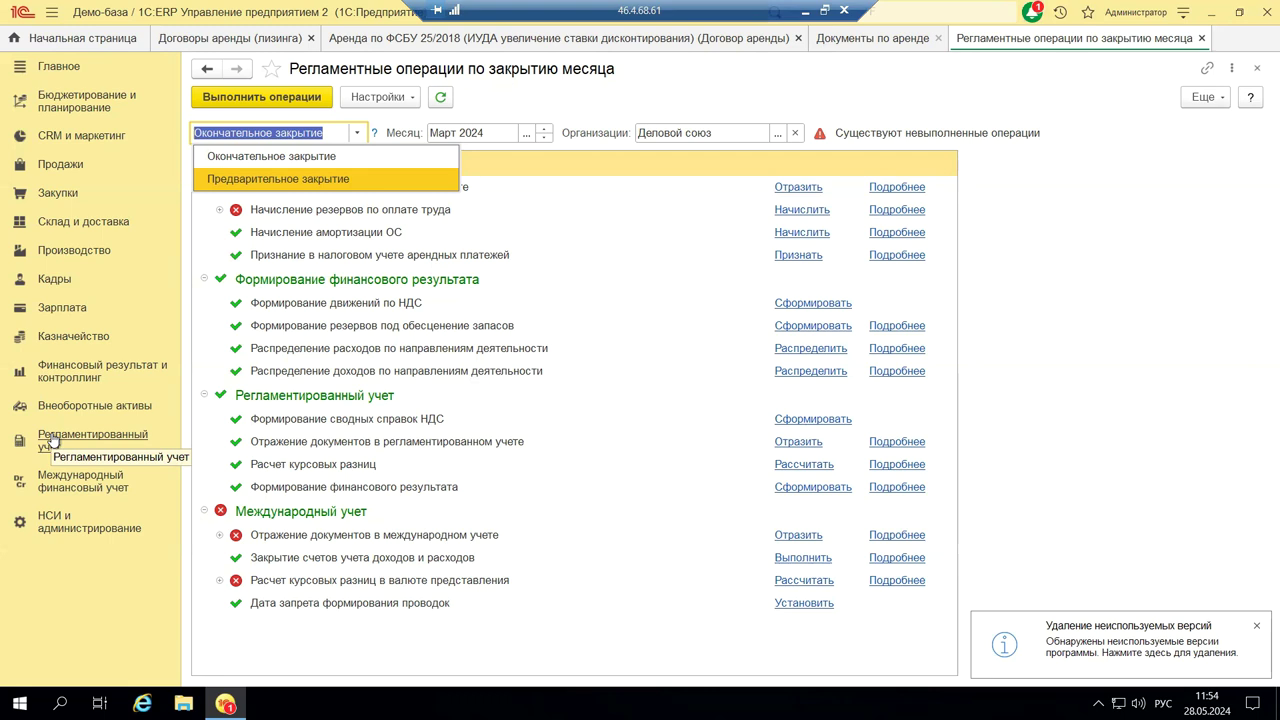
key(Escape)
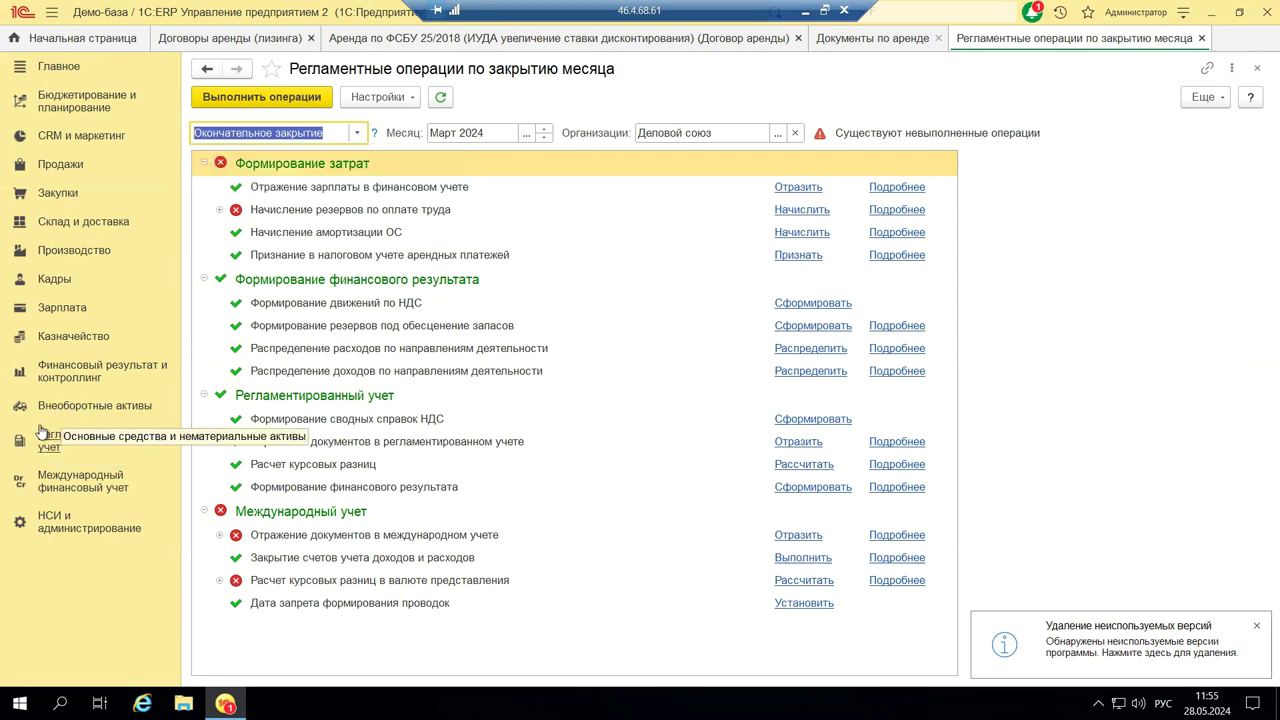
click(50, 440)
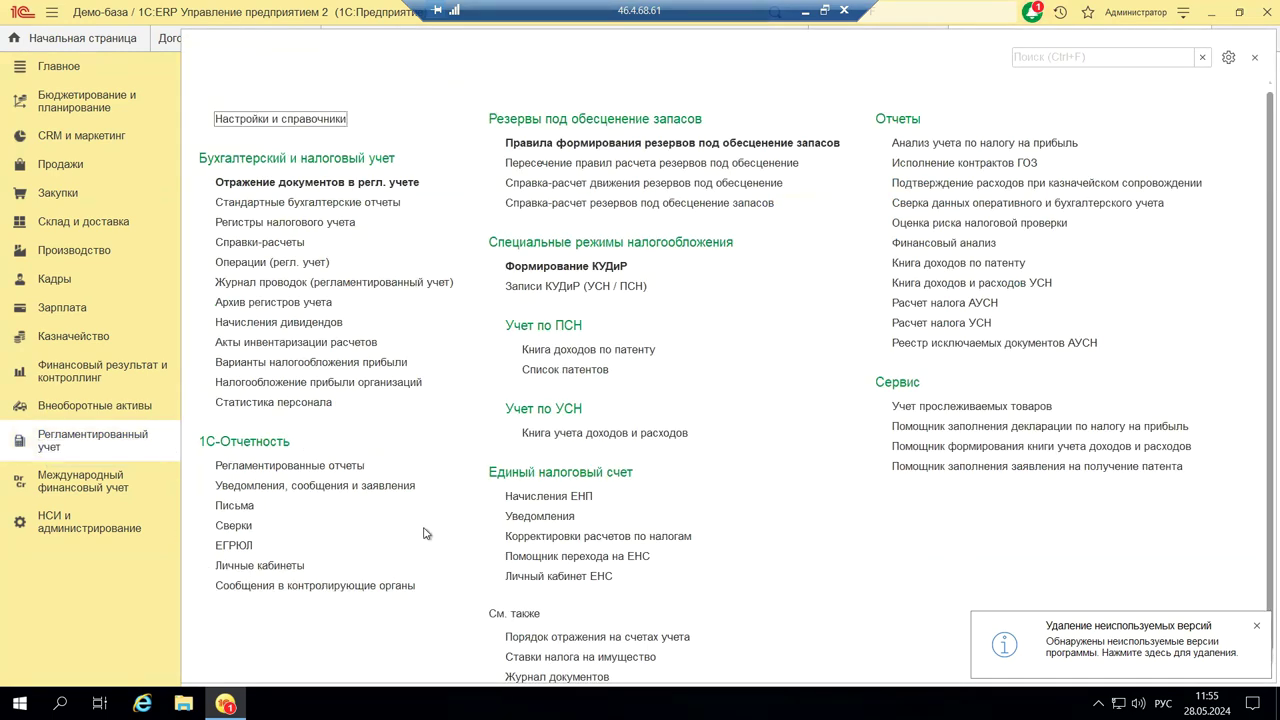
click(233, 472)
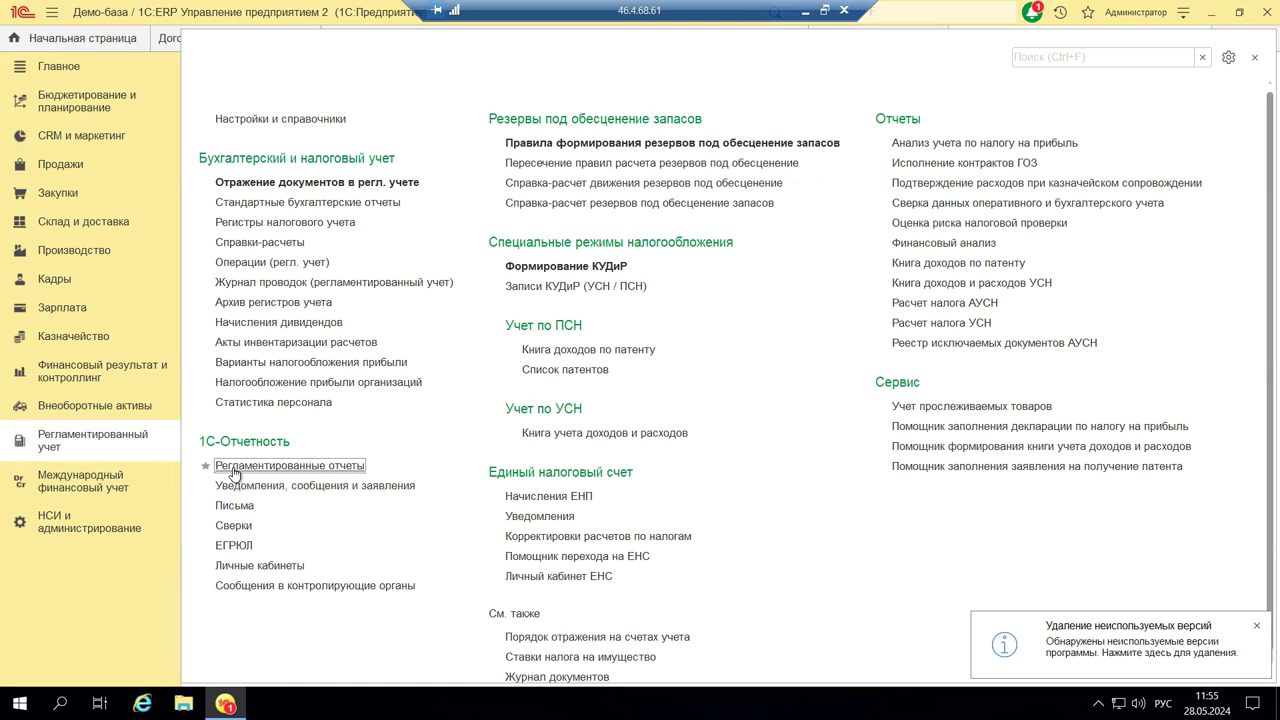